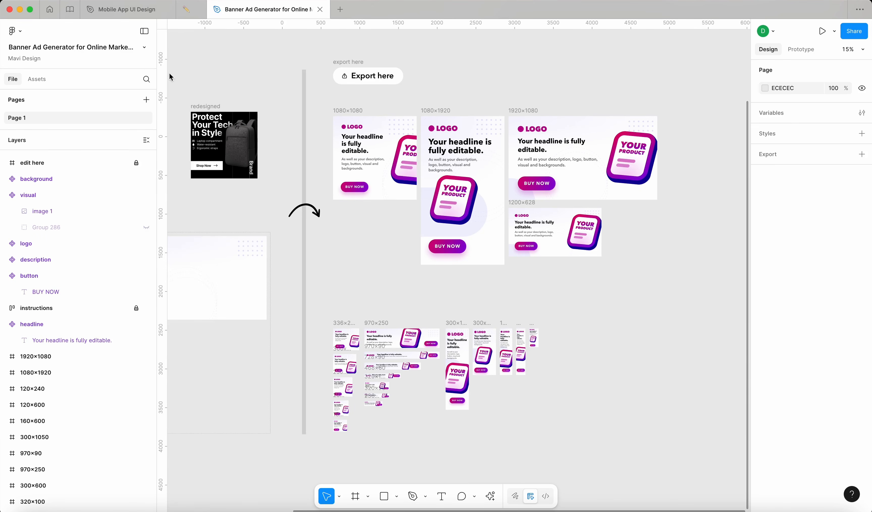
# - Examine the redesigned ad, the editable components and the set of export banner sizes
pyautogui.moveTo(170, 77); pyautogui.dragTo(271, 205)
pyautogui.scroll(-2, 422, 338)
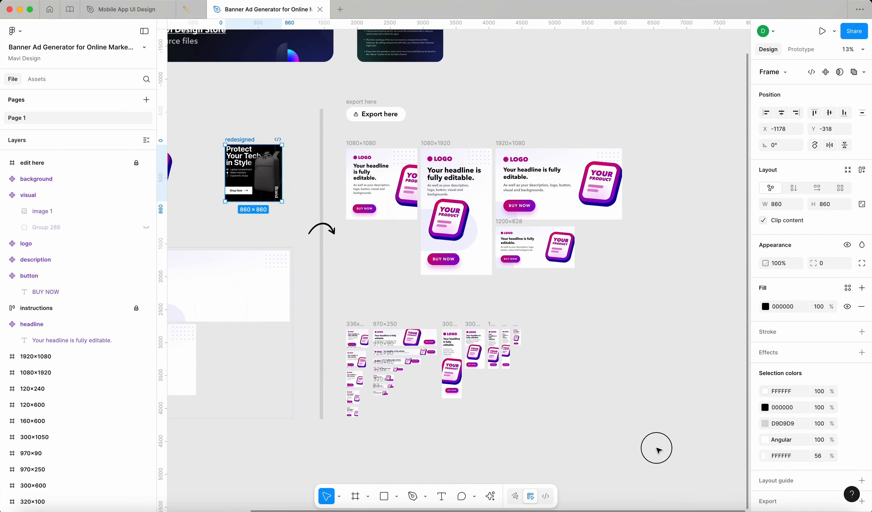
pyautogui.moveTo(658, 450); pyautogui.dragTo(301, 148)
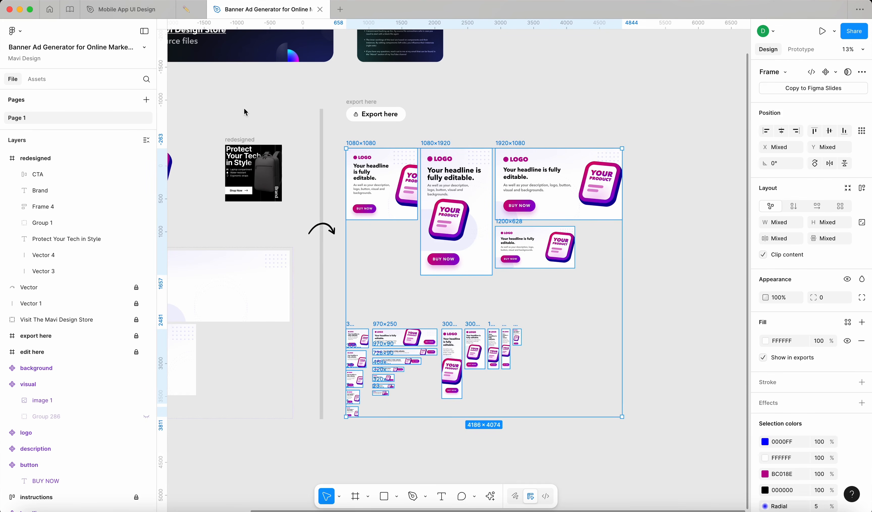
pyautogui.click(270, 225)
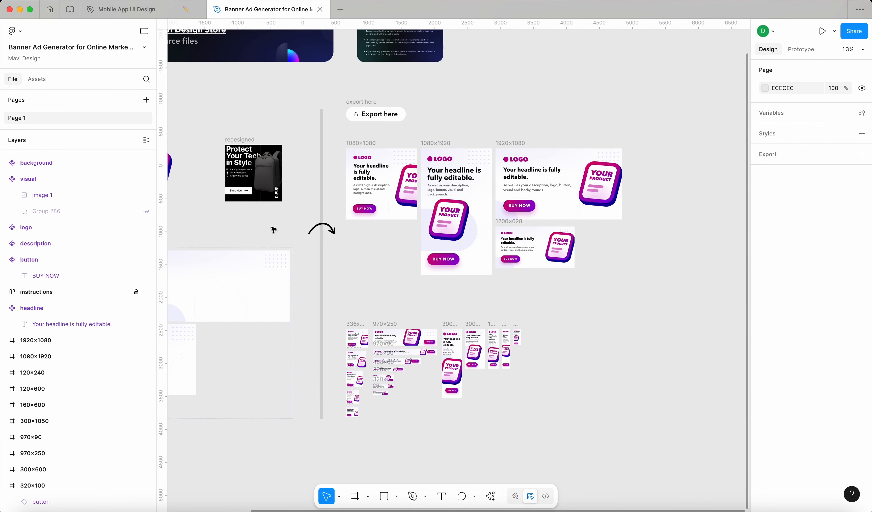
pyautogui.scroll(-5, 391, 323)
pyautogui.hscroll(-2, 391, 323)
pyautogui.scroll(4, 393, 323)
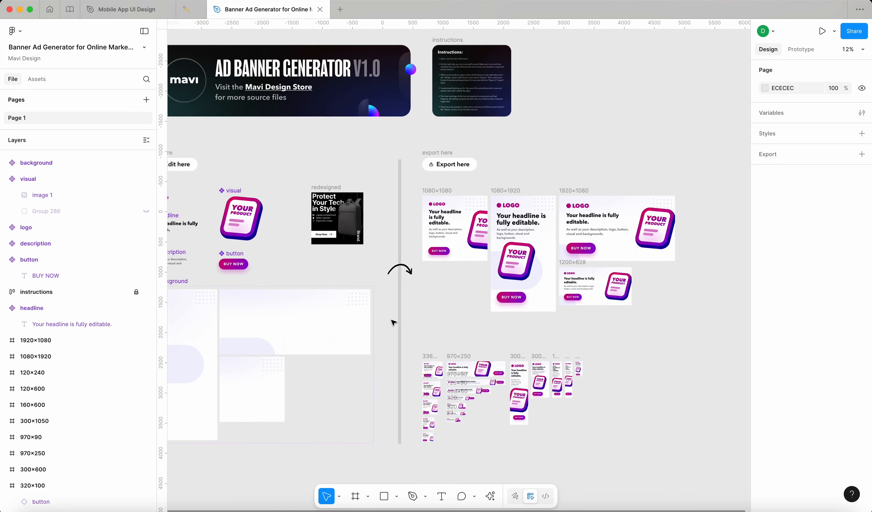
pyautogui.scroll(-2, 393, 323)
pyautogui.hscroll(-1, 393, 322)
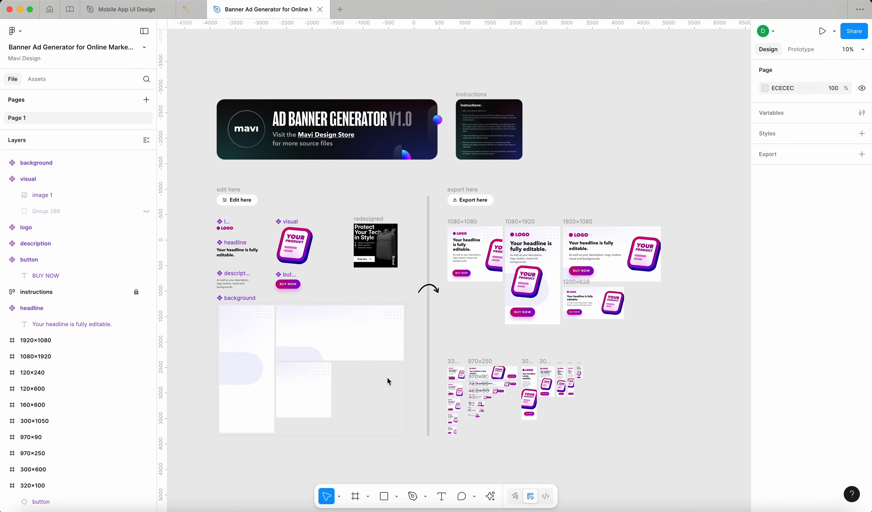
pyautogui.moveTo(340, 208); pyautogui.dragTo(412, 281)
pyautogui.click(376, 285)
pyautogui.hscroll(2, 376, 286)
pyautogui.scroll(-1, 377, 286)
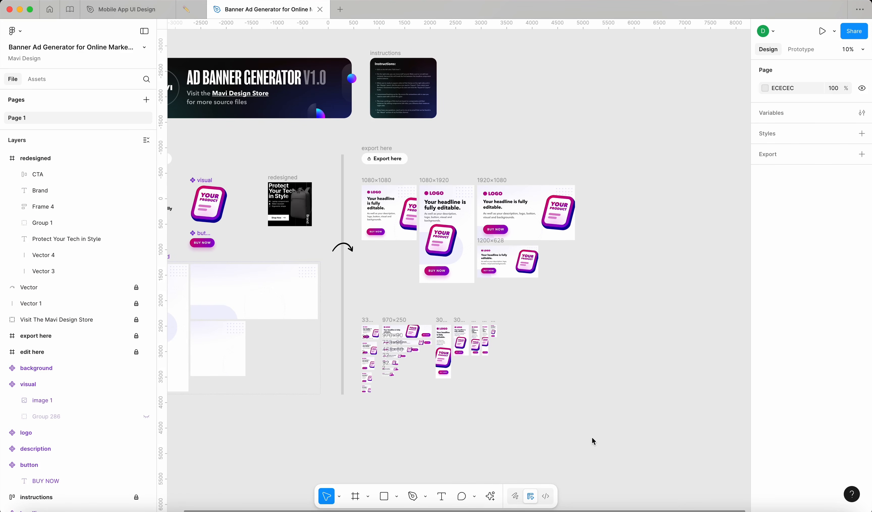
pyautogui.moveTo(623, 442); pyautogui.dragTo(358, 206)
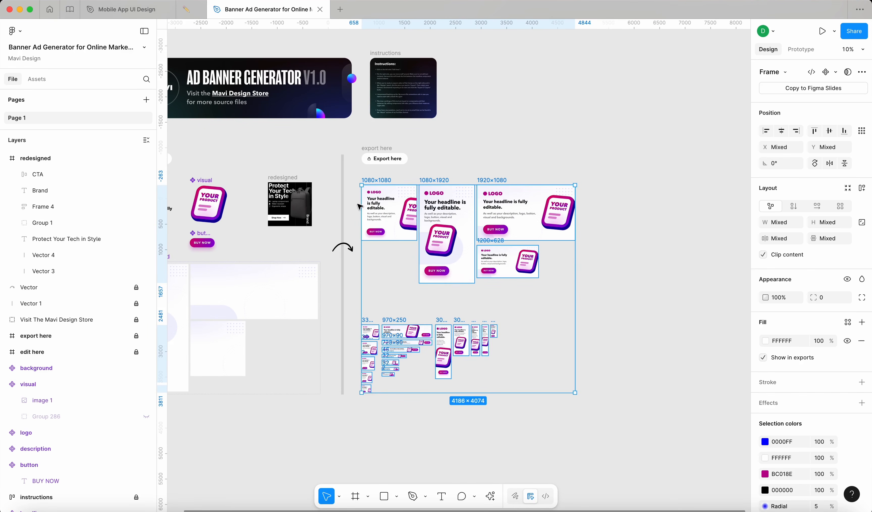
pyautogui.click(344, 375)
# - Replace the text of the headline component with "Headline"
pyautogui.hscroll(-2, 316, 375)
pyautogui.scroll(-1, 316, 374)
pyautogui.click(205, 196)
pyautogui.press('Return')
pyautogui.write('Headline')
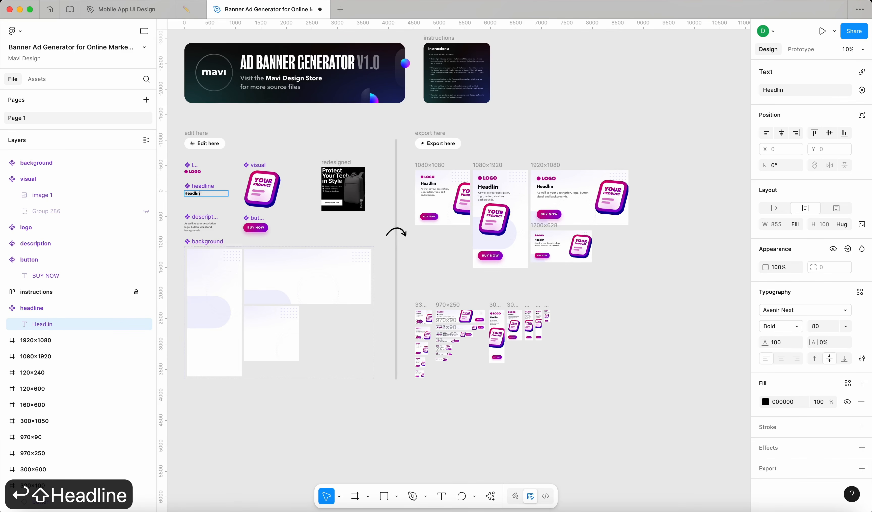
pyautogui.press('Escape')
pyautogui.press('Escape')
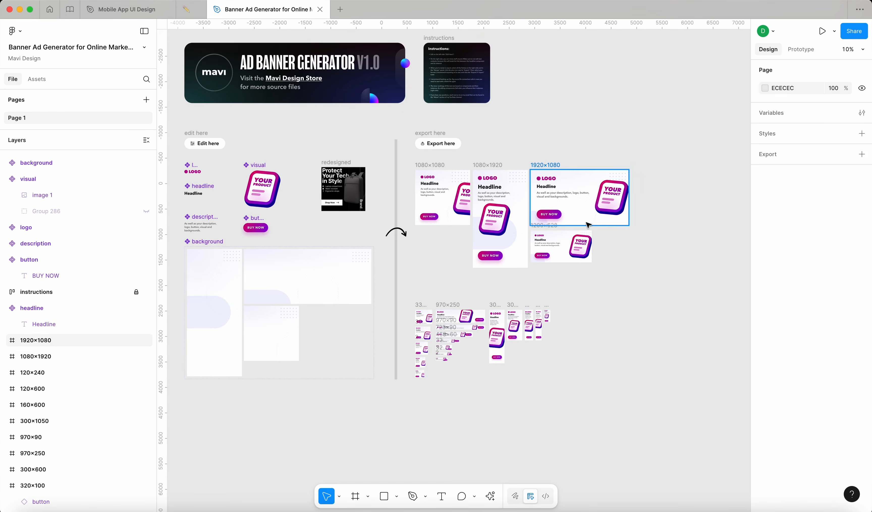
# - Change the button component's label to "Button"
pyautogui.scroll(4, 588, 224)
pyautogui.scroll(1, 588, 224)
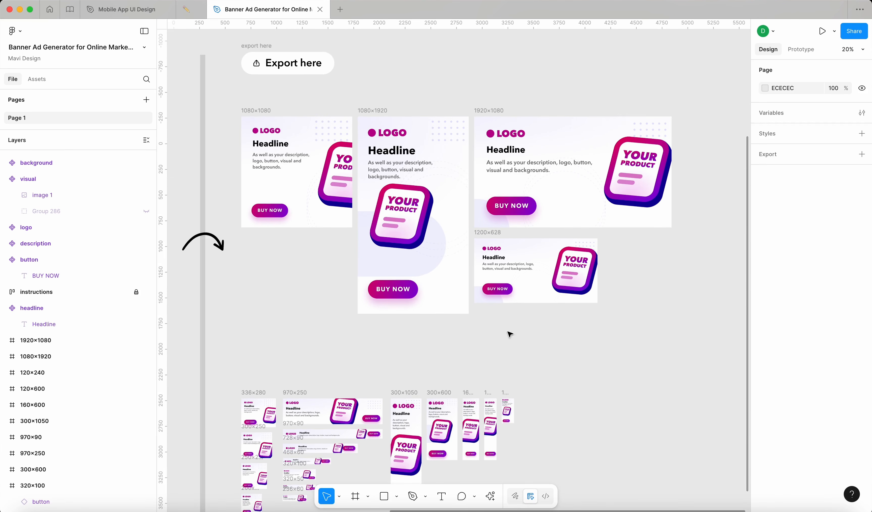
pyautogui.scroll(-4, 507, 338)
pyautogui.hscroll(-2, 475, 359)
pyautogui.scroll(5, 439, 383)
pyautogui.scroll(-7, 451, 381)
pyautogui.hscroll(-2, 451, 381)
pyautogui.doubleClick(217, 200)
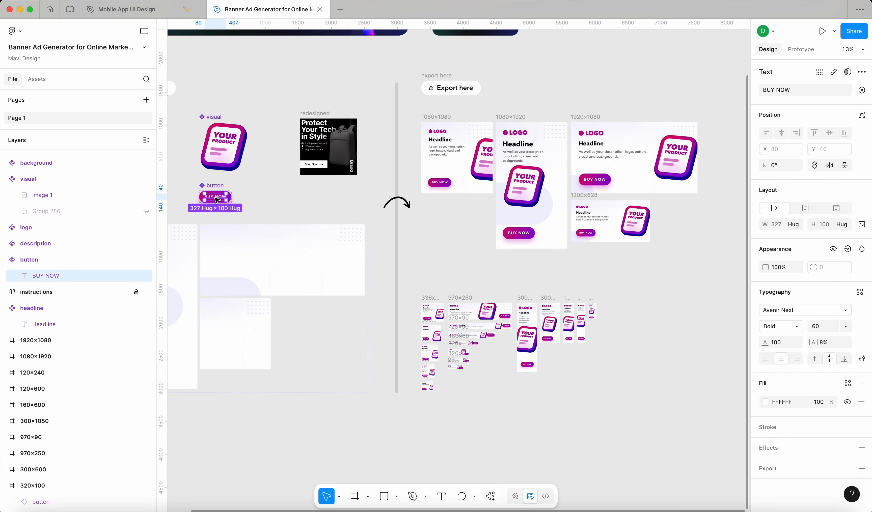
pyautogui.press('Return')
pyautogui.write('Button')
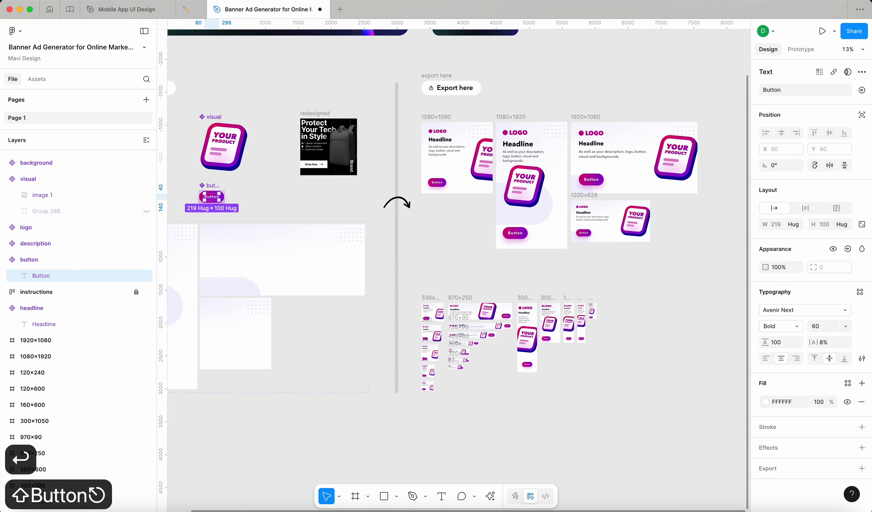
pyautogui.click(336, 216)
# - Examine the headline and button text across the small export banner sizes
pyautogui.scroll(3, 601, 344)
pyautogui.scroll(3, 601, 344)
pyautogui.hscroll(-3, 294, 384)
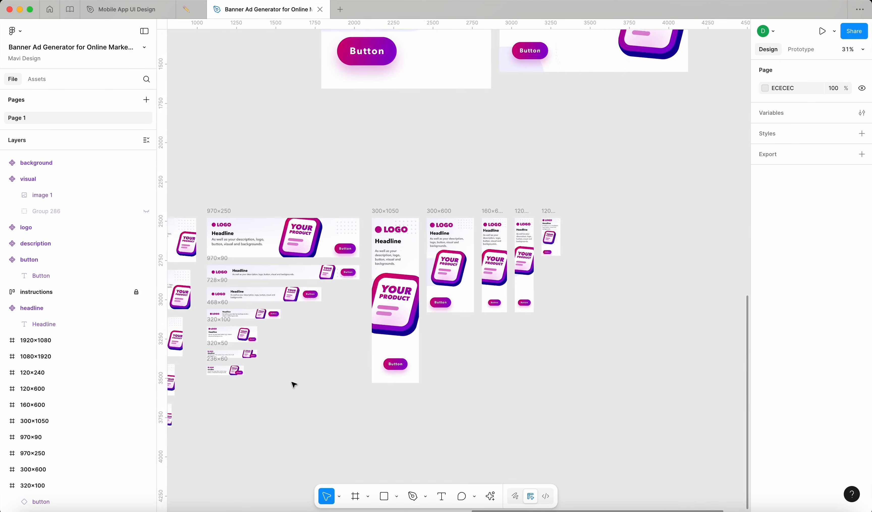
pyautogui.scroll(-4, 282, 411)
pyautogui.scroll(8, 283, 412)
pyautogui.hscroll(6, 431, 329)
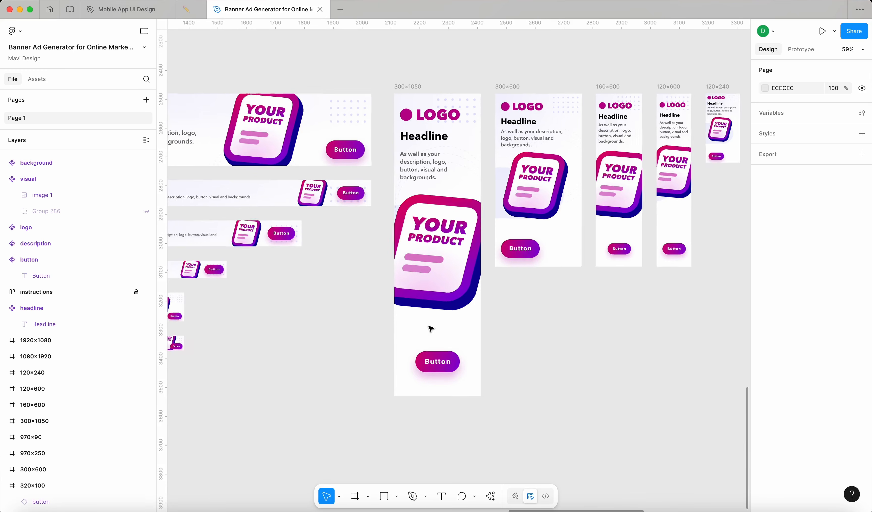
pyautogui.scroll(-5, 431, 329)
pyautogui.hscroll(-5, 431, 329)
# - Give the button component a solid 000000 fill at 100% beneath its gradient, and hide the gradient fill and the drop shadow
pyautogui.scroll(-2, 431, 329)
pyautogui.click(180, 163)
pyautogui.scroll(-1, 177, 158)
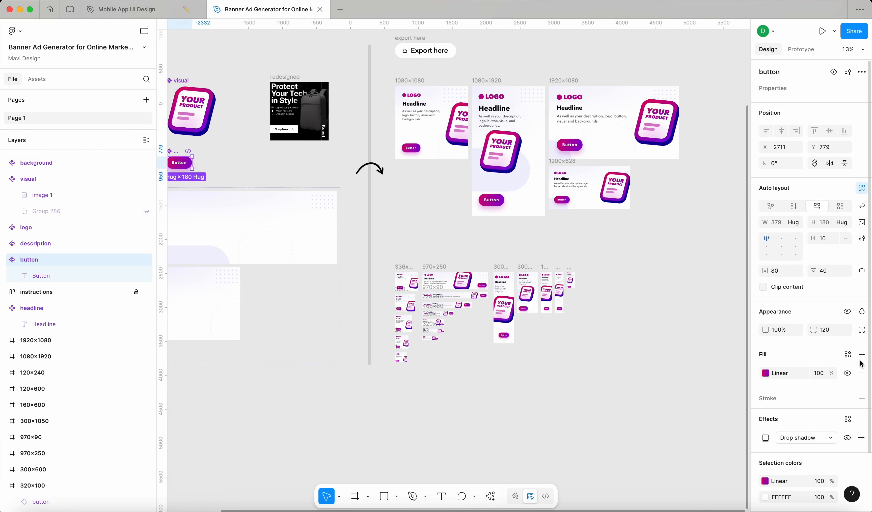
pyautogui.click(862, 355)
pyautogui.click(823, 374)
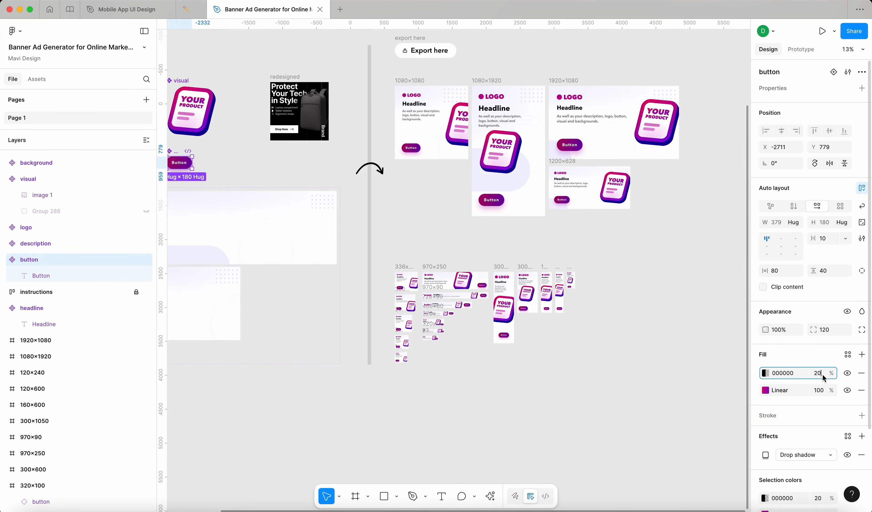
pyautogui.moveTo(757, 374); pyautogui.dragTo(757, 392)
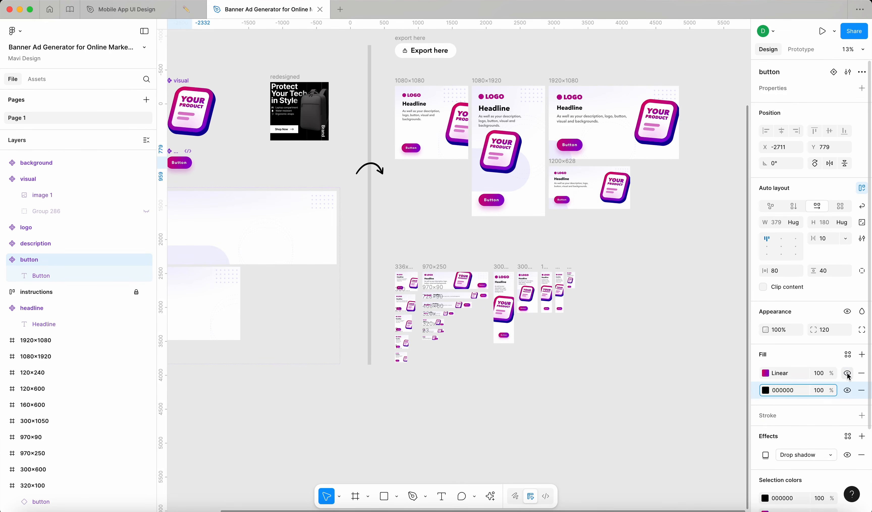
pyautogui.click(847, 373)
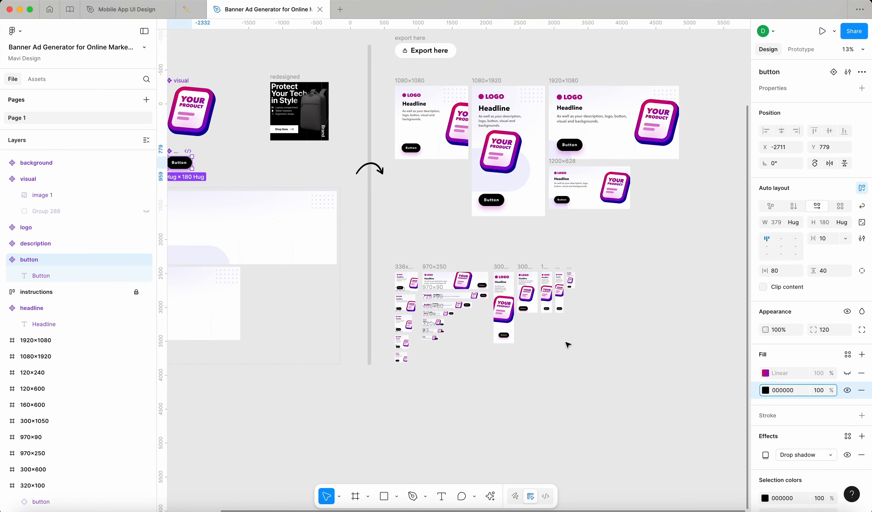
pyautogui.click(847, 456)
pyautogui.click(661, 258)
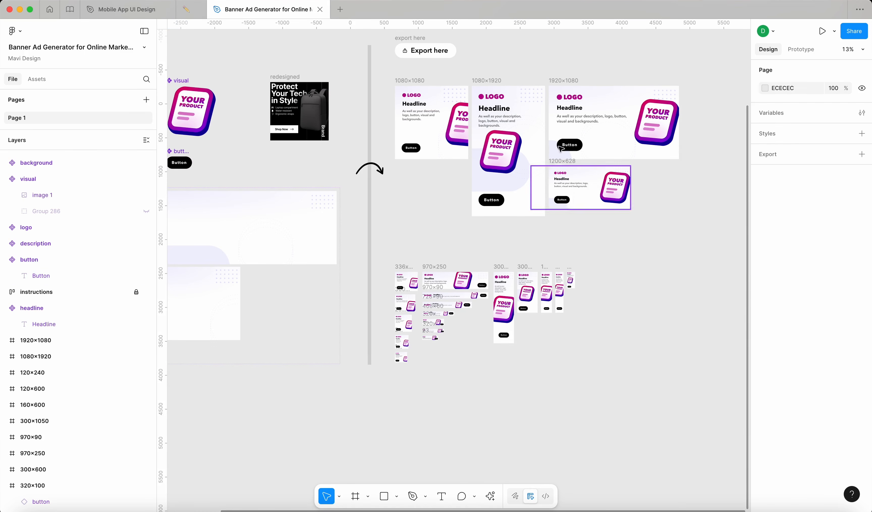
# - Flip the product image in the visual component horizontally and back to its original orientation
pyautogui.scroll(-2, 320, 123)
pyautogui.hscroll(-2, 320, 123)
pyautogui.scroll(1, 320, 123)
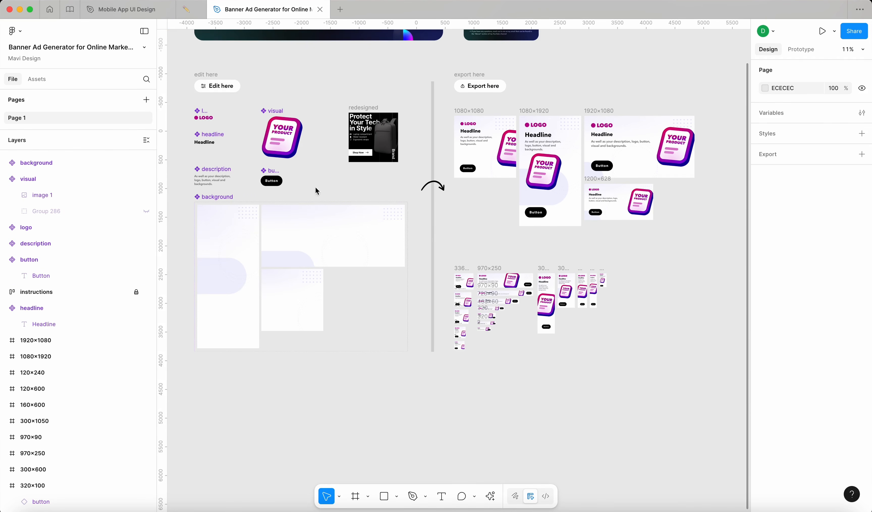
pyautogui.click(286, 142)
pyautogui.hotkey('shift', 'h')
pyautogui.hotkey('shift', 'h')
pyautogui.hotkey('shift', 'h')
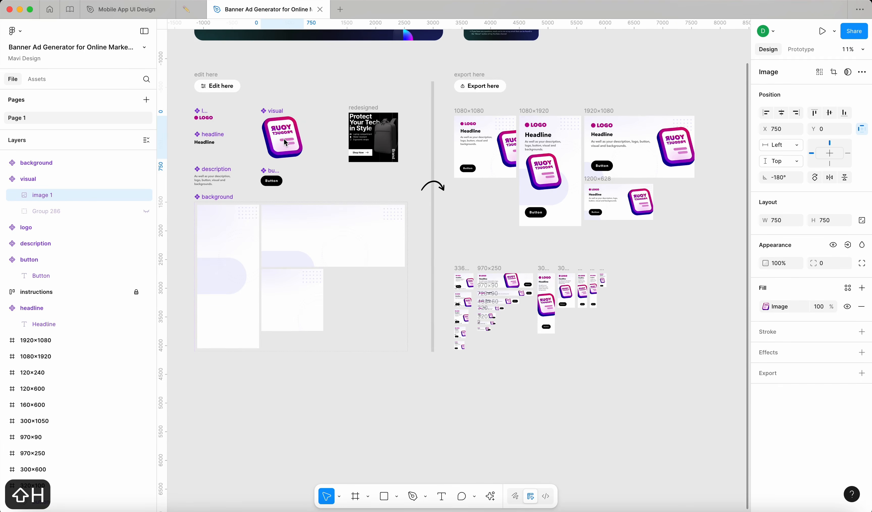
pyautogui.hotkey('shift', 'h')
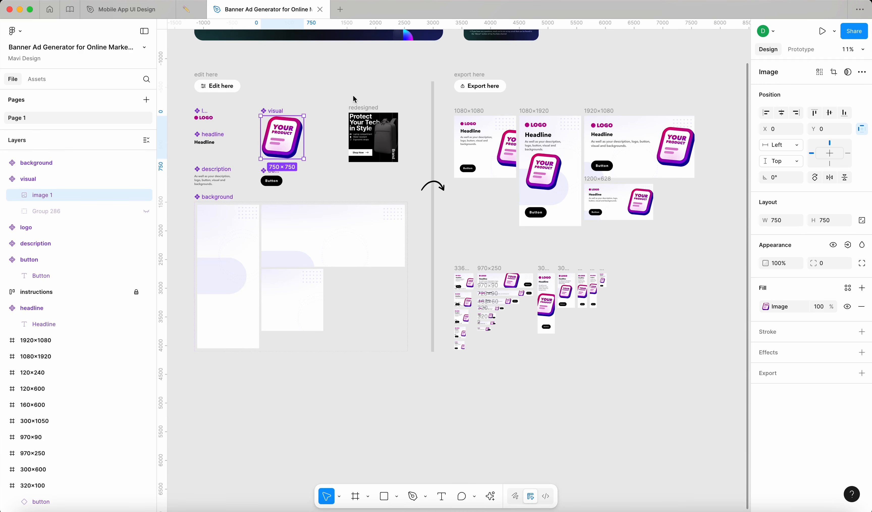
pyautogui.click(412, 144)
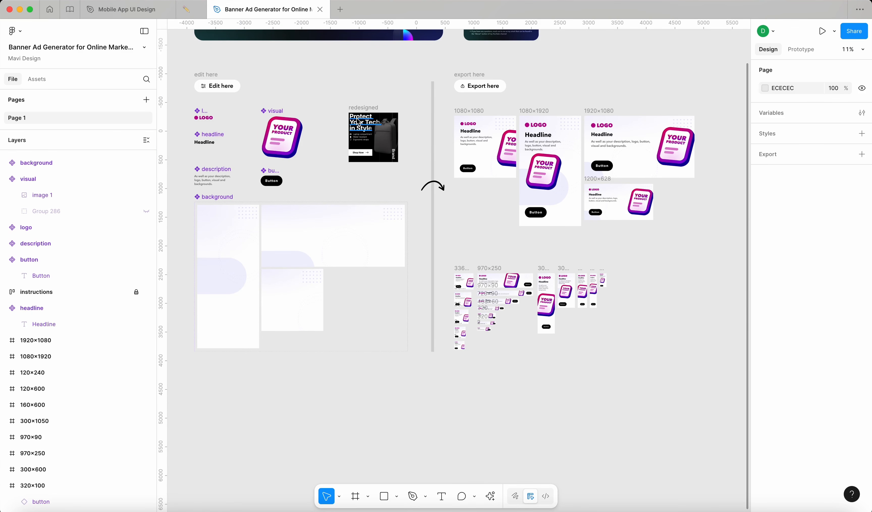
# - Compare the redesigned ad with the export banners and the editable components
pyautogui.scroll(5, 358, 121)
pyautogui.scroll(-5, 393, 121)
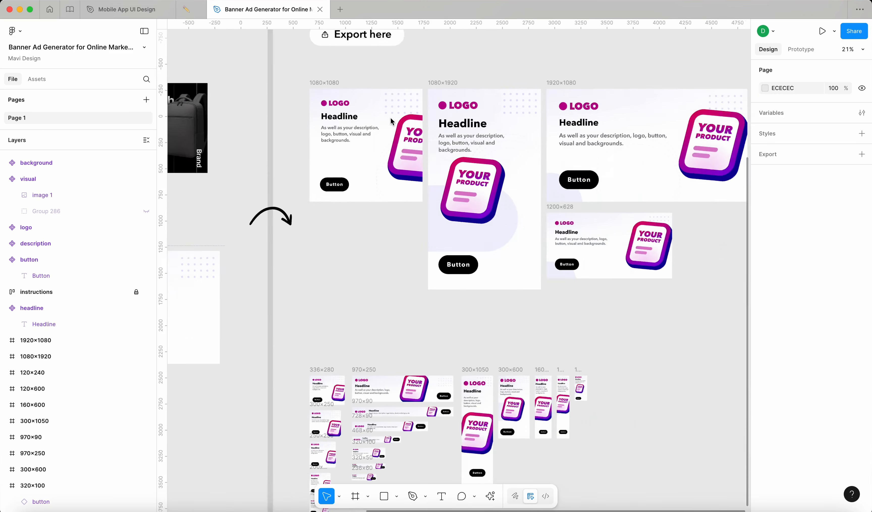
pyautogui.hscroll(3, 393, 121)
pyautogui.scroll(-2, 226, 125)
pyautogui.hscroll(-5, 225, 125)
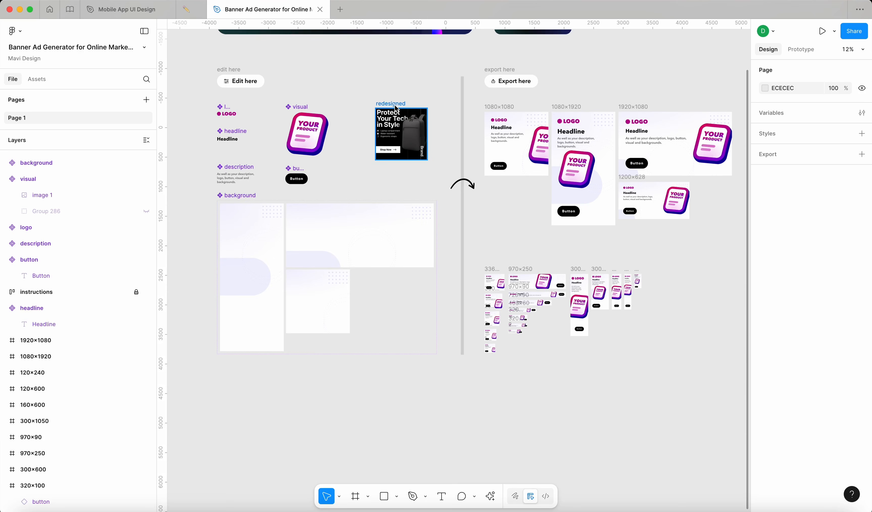
pyautogui.scroll(5, 395, 108)
pyautogui.scroll(-5, 395, 107)
pyautogui.hscroll(-4, 395, 107)
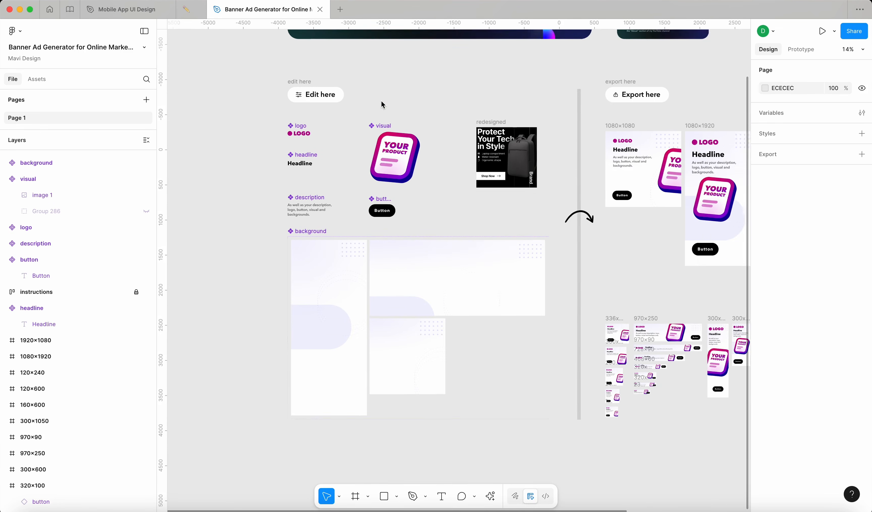
# - Move the redesigned frame to the outer side of the logo and headline components, at about X -5388, Y -182
pyautogui.moveTo(545, 124); pyautogui.dragTo(198, 120)
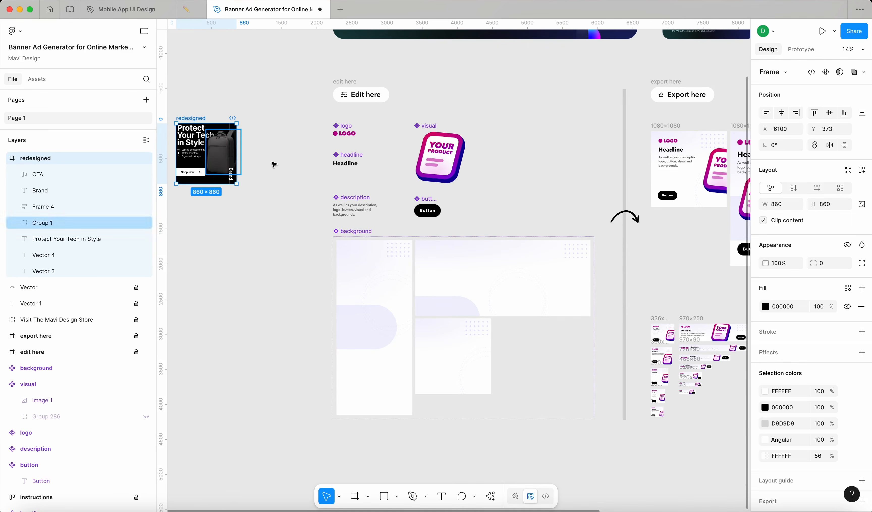
pyautogui.scroll(-3, 324, 297)
pyautogui.scroll(-2, 337, 207)
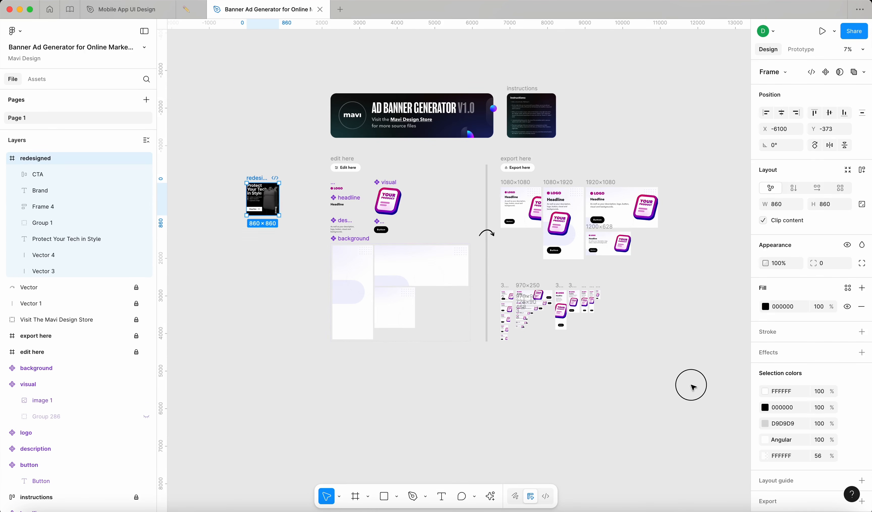
pyautogui.moveTo(691, 387); pyautogui.dragTo(301, 63)
pyautogui.click(302, 141)
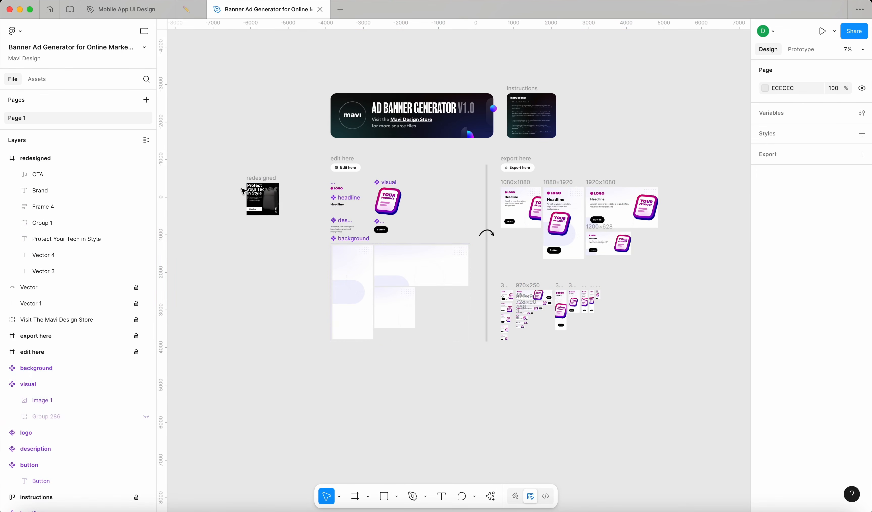
pyautogui.click(265, 180)
pyautogui.scroll(5, 404, 195)
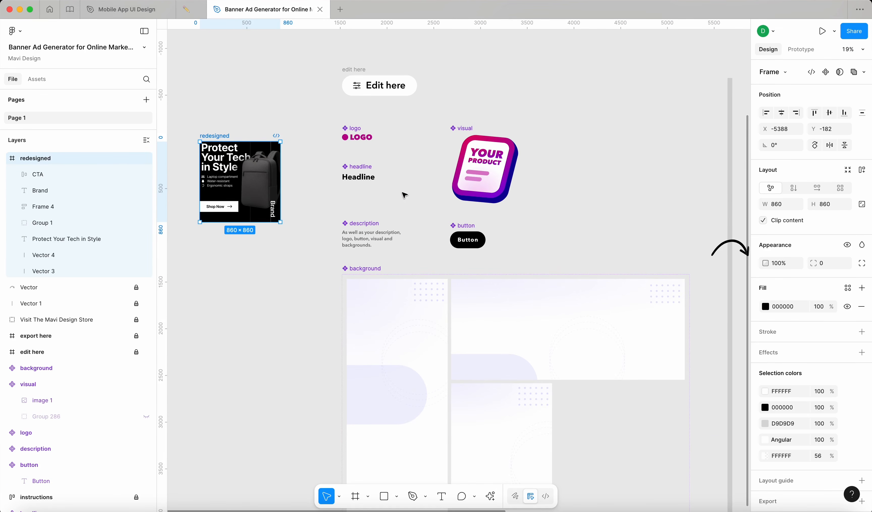
# - Duplicate the backpack group out of the redesigned frame and place it beside the visual component, at about X -1570, Y -211
pyautogui.scroll(-2, 405, 195)
pyautogui.click(302, 186)
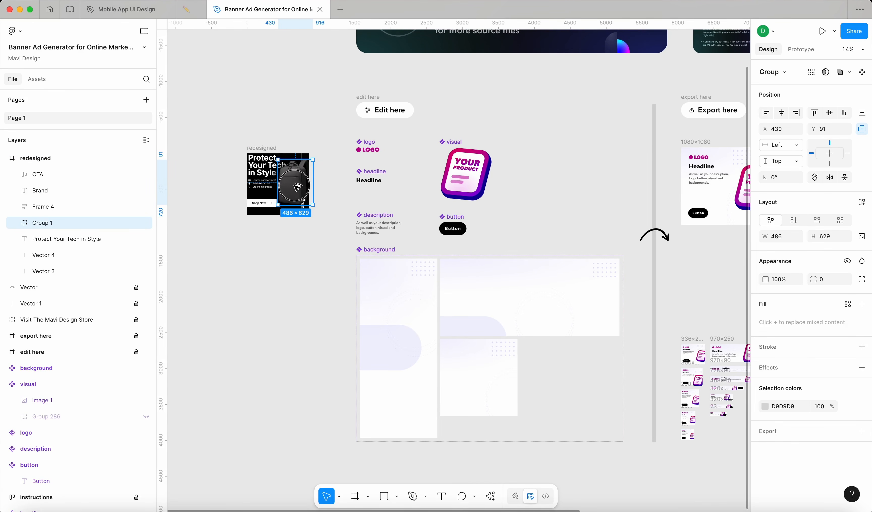
pyautogui.moveTo(297, 187); pyautogui.dragTo(541, 177)
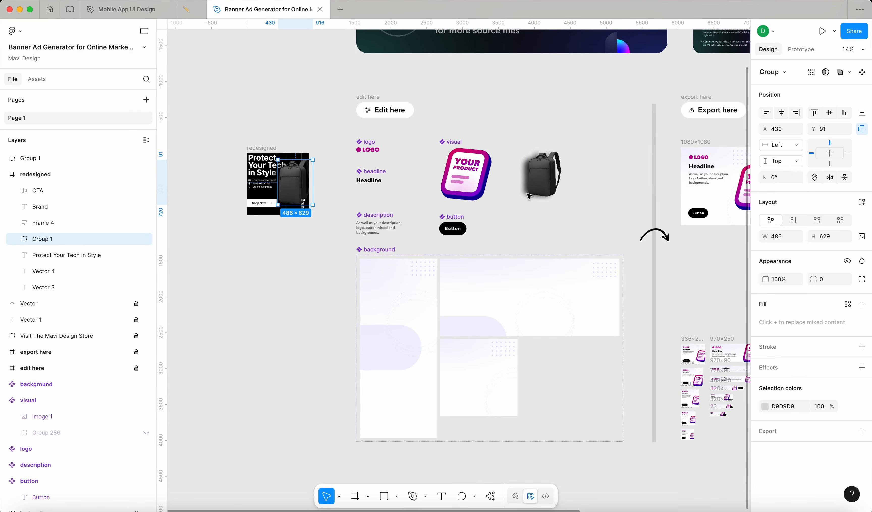
pyautogui.click(548, 189)
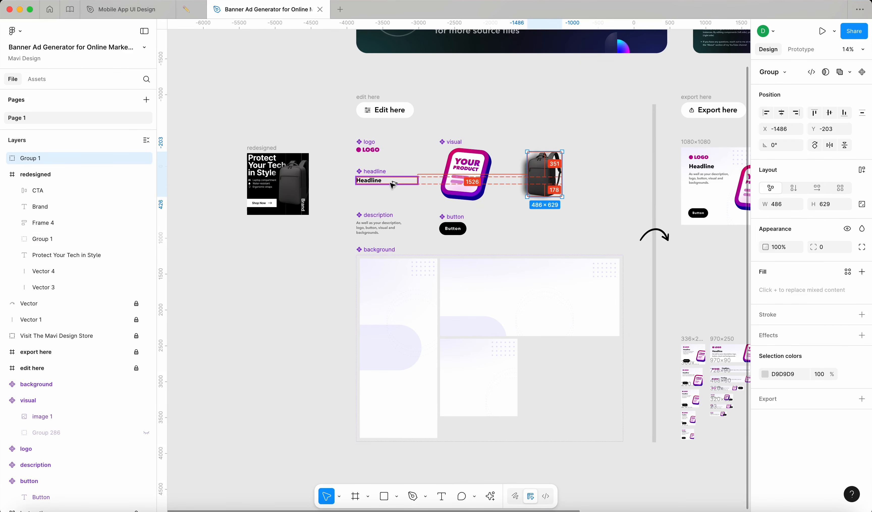
pyautogui.click(572, 169)
pyautogui.moveTo(537, 172); pyautogui.dragTo(531, 172)
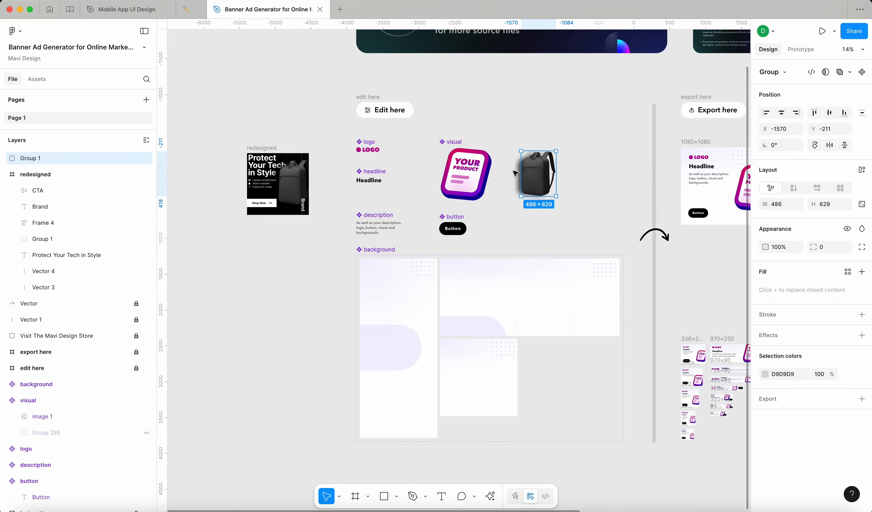
# - Copy the spare backpack group and paste it into the visual component over the placeholder product
pyautogui.hscroll(3, 521, 172)
pyautogui.press('super+c')
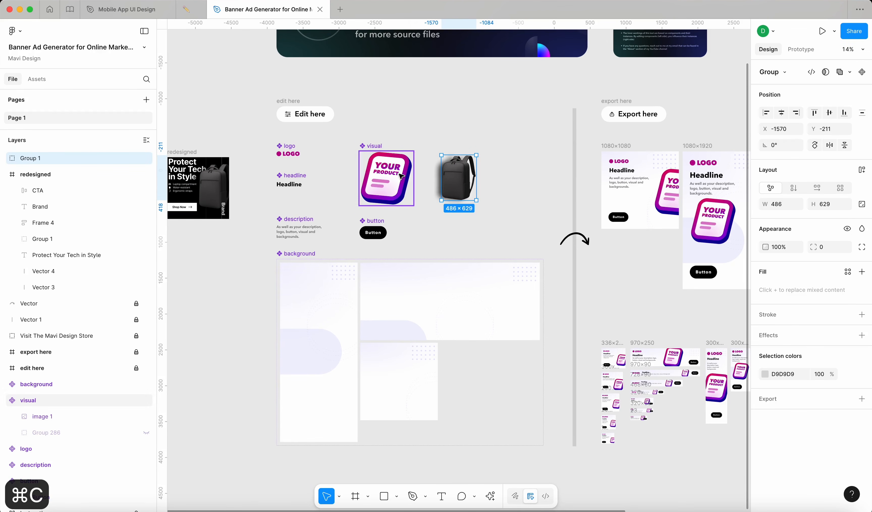
pyautogui.click(399, 175)
pyautogui.scroll(3, 395, 174)
pyautogui.scroll(-5, 390, 172)
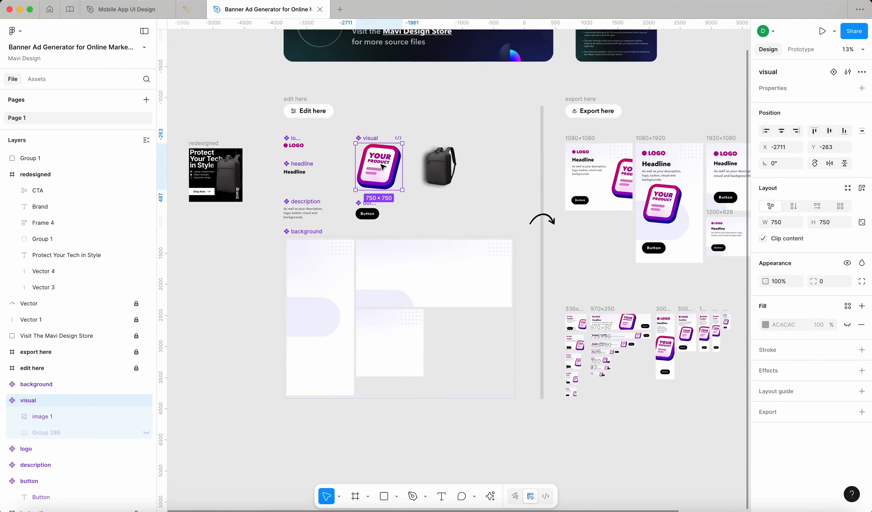
pyautogui.press('super+v')
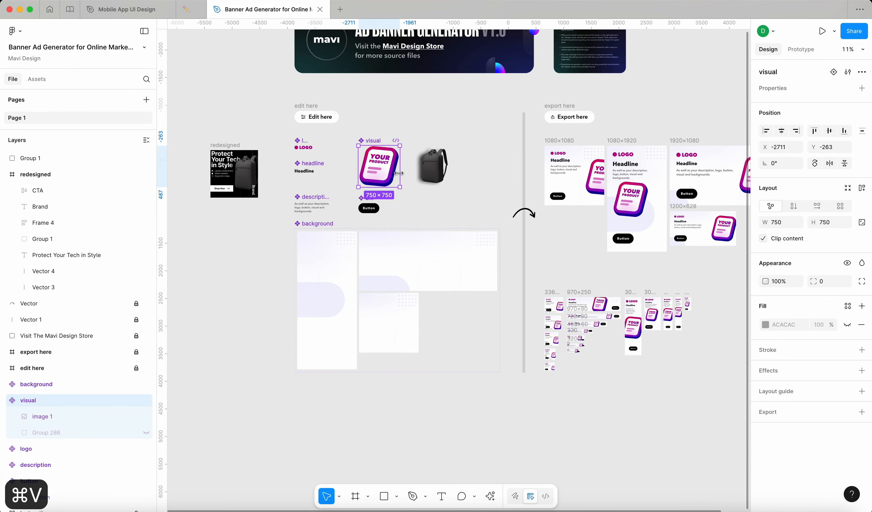
pyautogui.scroll(5, 391, 169)
pyautogui.scroll(-5, 392, 167)
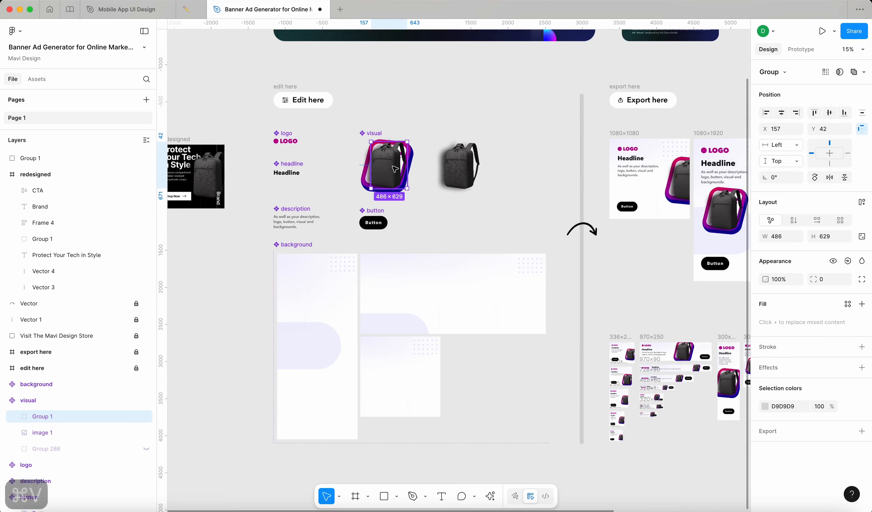
# - Inspect how the pasted backpack appears over the placeholder product in the small export banners, from 336×280 to 180×150
pyautogui.hscroll(8, 422, 229)
pyautogui.scroll(-3, 422, 229)
pyautogui.scroll(5, 429, 301)
pyautogui.scroll(-3, 582, 190)
pyautogui.hscroll(-1, 580, 192)
pyautogui.scroll(-1, 580, 192)
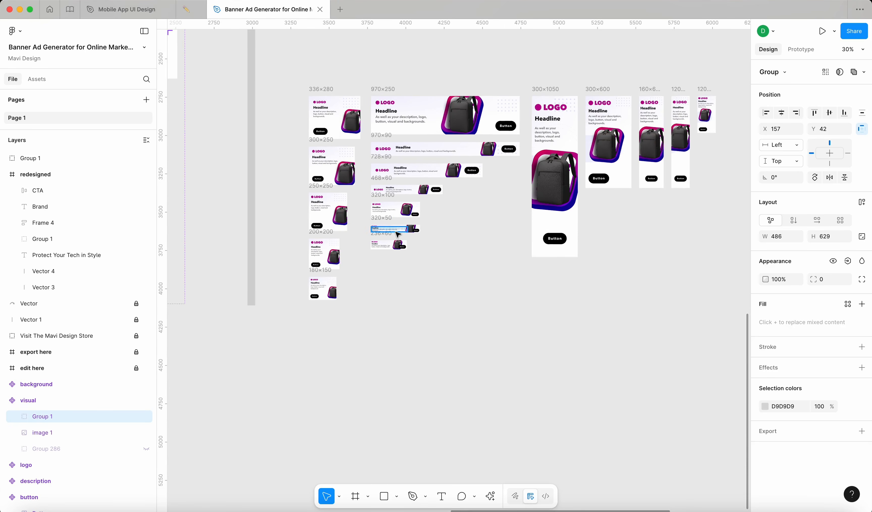
pyautogui.scroll(5, 394, 233)
pyautogui.hscroll(-4, 378, 433)
pyautogui.scroll(-2, 378, 433)
pyautogui.scroll(3, 315, 403)
pyautogui.scroll(-5, 314, 404)
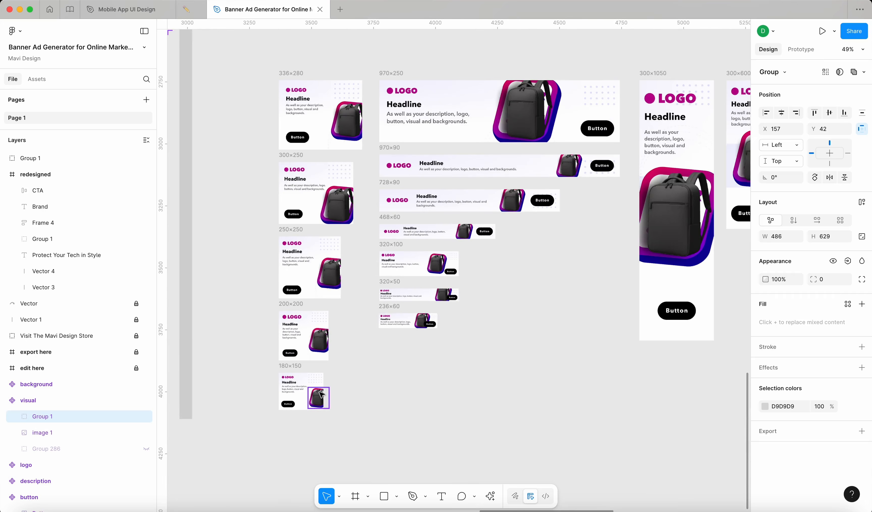
# - Delete the placeholder product image, image 1, from the visual component
pyautogui.scroll(8, 386, 253)
pyautogui.hscroll(-8, 387, 254)
pyautogui.scroll(-1, 334, 248)
pyautogui.hscroll(-1, 334, 248)
pyautogui.click(58, 435)
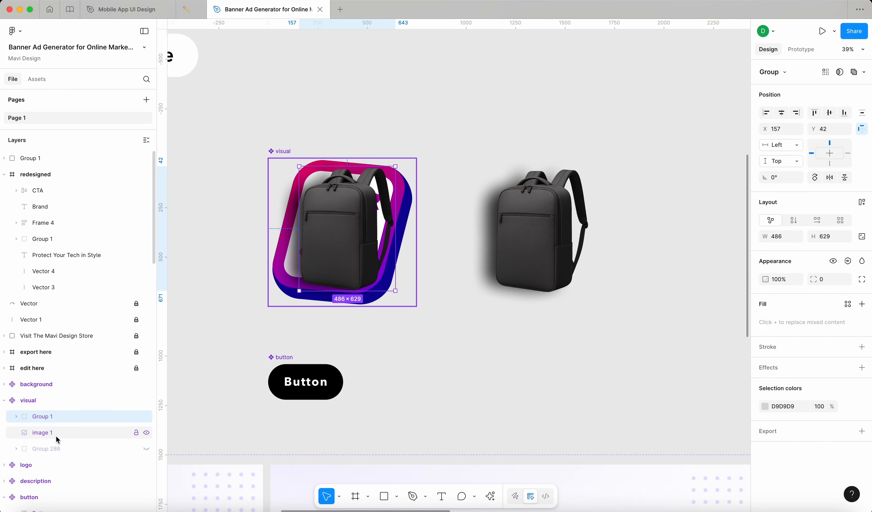
pyautogui.scroll(3, 388, 245)
pyautogui.press('BackSpace')
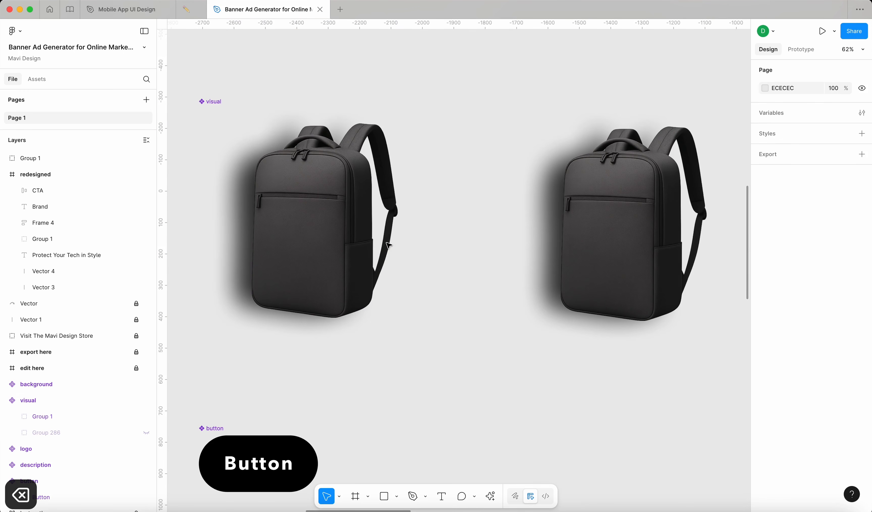
# - Review the export banners of all sizes with only the backpack as their visual
pyautogui.click(346, 245)
pyautogui.scroll(-10, 353, 246)
pyautogui.scroll(-5, 353, 246)
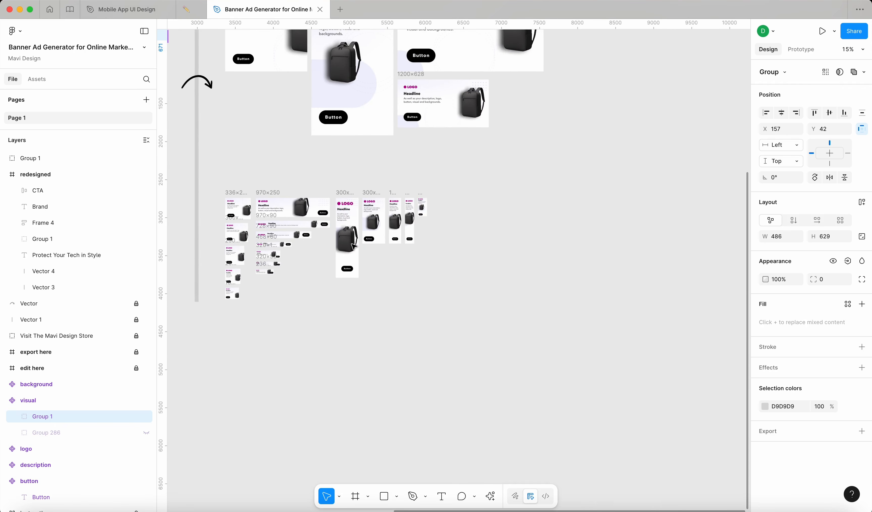
pyautogui.hscroll(-3, 351, 243)
pyautogui.scroll(4, 350, 236)
pyautogui.scroll(2, 349, 233)
pyautogui.hscroll(-10, 351, 227)
pyautogui.scroll(10, 354, 220)
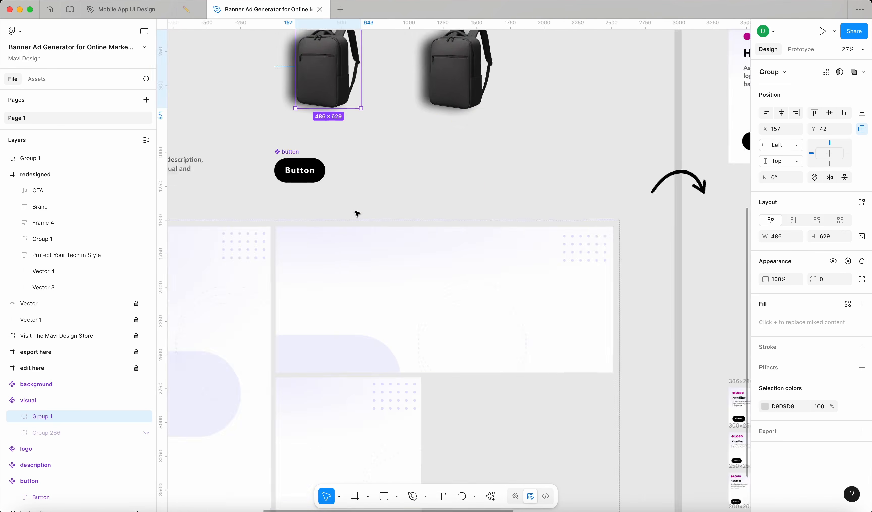
# - Scale the backpack inside the visual component up slightly and move the spare backpack copy to X -1420, Y -352
pyautogui.scroll(6, 415, 207)
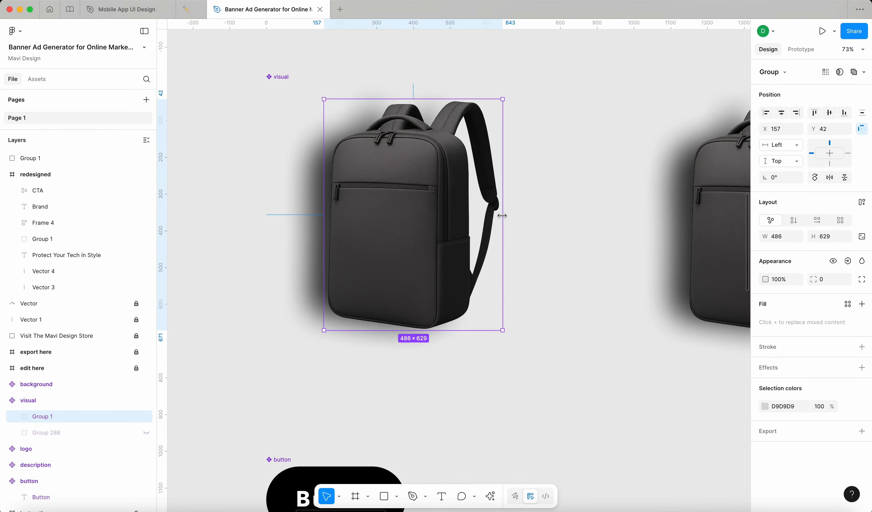
pyautogui.press('k')
pyautogui.moveTo(503, 218)
pyautogui.mouseDown()
pyautogui.moveTo(541, 218)
pyautogui.moveTo(503, 224)
pyautogui.mouseUp()
pyautogui.click(559, 245)
pyautogui.scroll(-8, 558, 243)
pyautogui.moveTo(594, 250); pyautogui.dragTo(515, 185)
pyautogui.scroll(-5, 510, 194)
pyautogui.scroll(3, 454, 216)
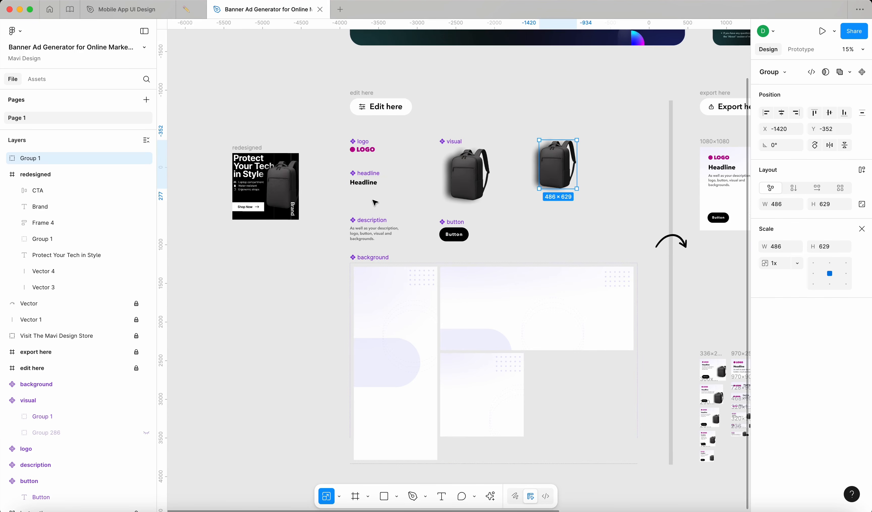
# - Check the redesigned headline's typography and set the headline component's font to Inter
pyautogui.click(368, 183)
pyautogui.press('v')
pyautogui.scroll(8, 227, 166)
pyautogui.click(299, 167)
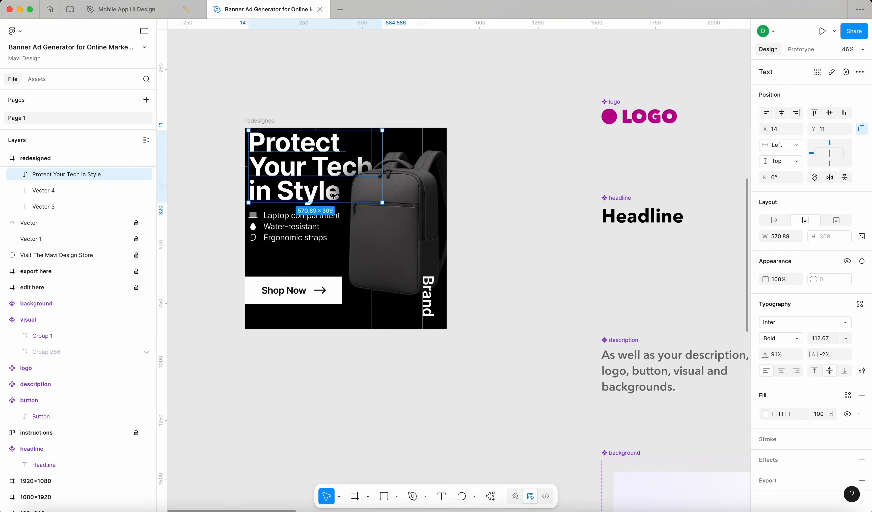
pyautogui.hscroll(4, 654, 278)
pyautogui.click(496, 195)
pyautogui.hscroll(-4, 647, 219)
pyautogui.hscroll(7, 684, 292)
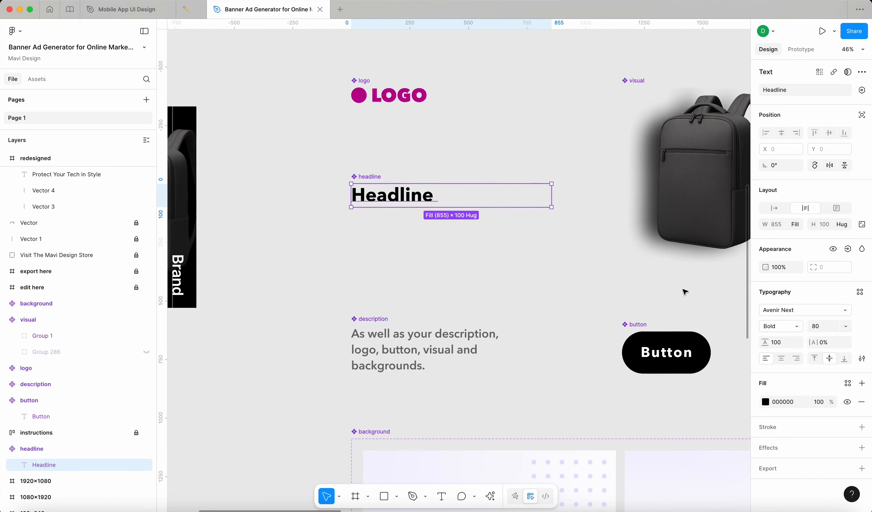
pyautogui.click(788, 310)
pyautogui.scroll(-5, 495, 290)
pyautogui.hscroll(5, 493, 287)
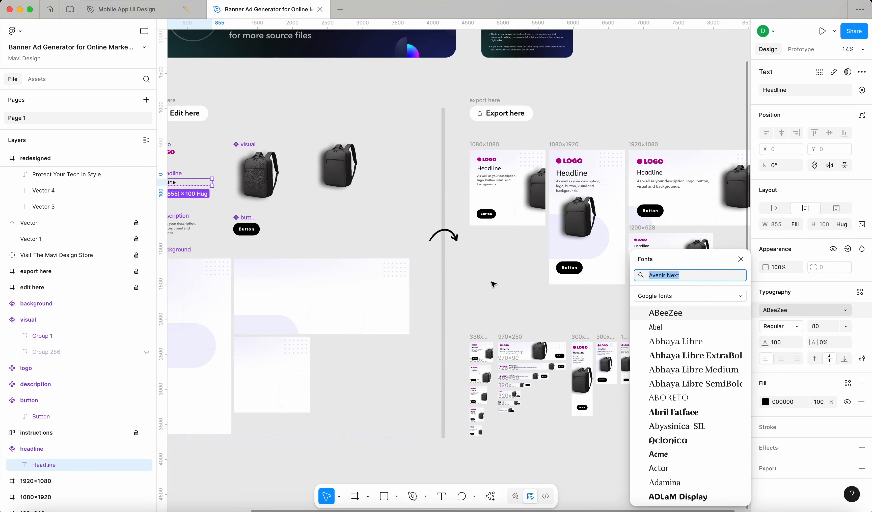
pyautogui.write('Inter')
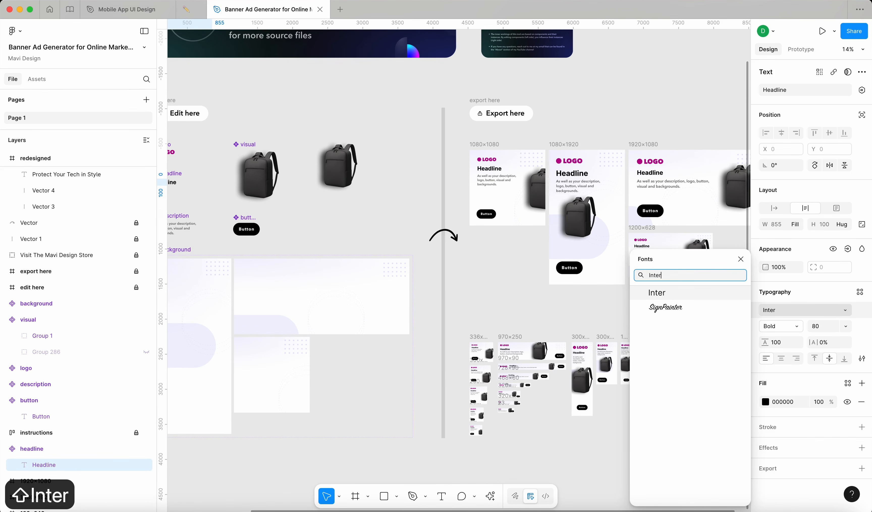
pyautogui.press('Return')
pyautogui.hscroll(-3, 356, 234)
pyautogui.click(357, 232)
# - Replace the headline component's text with "Protect Your Tech in Style"
pyautogui.click(269, 191)
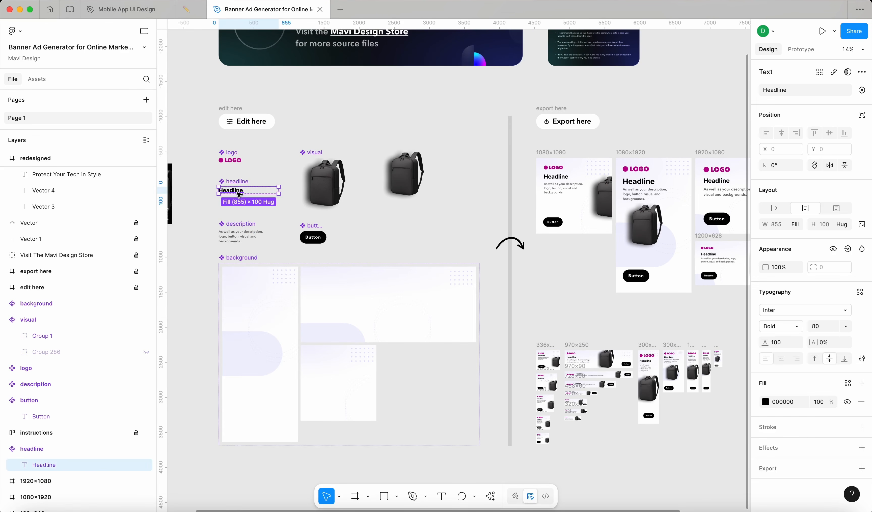
pyautogui.hscroll(-6, 309, 204)
pyautogui.press('Return')
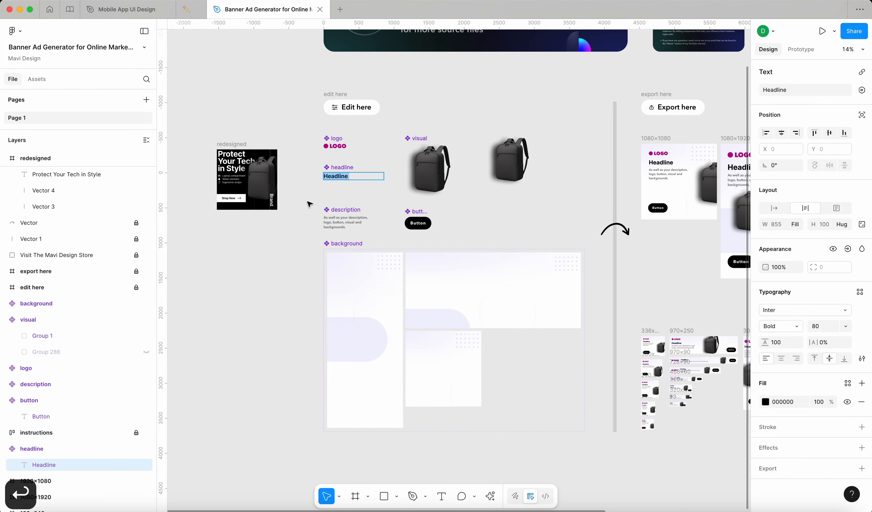
pyautogui.write('Protect Z')
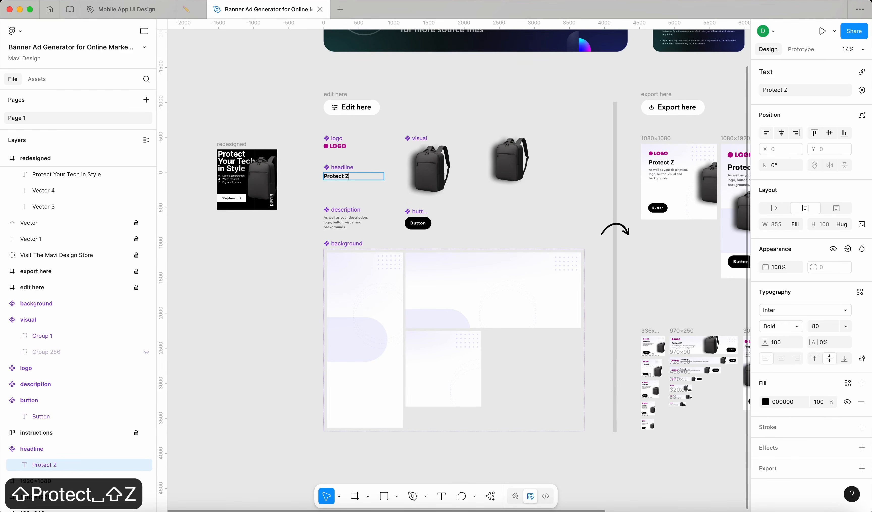
pyautogui.press('BackSpace')
pyautogui.write('Your Tech in ')
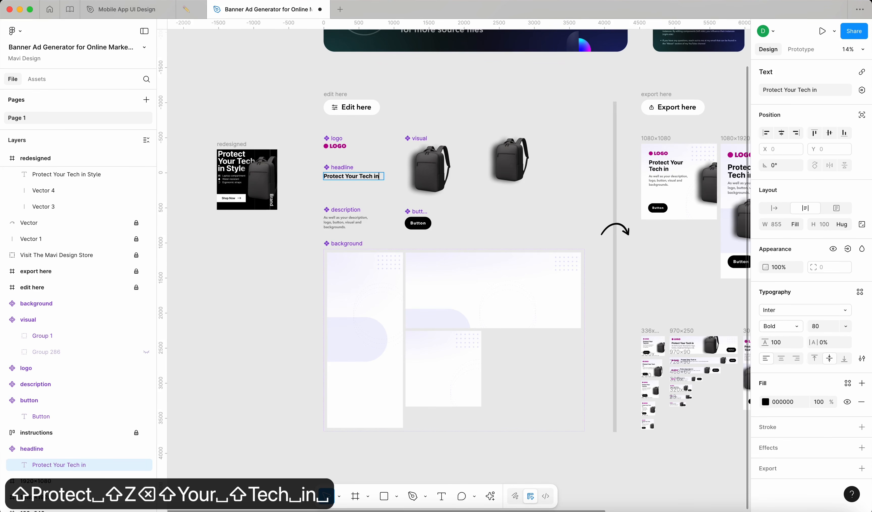
pyautogui.write('Style')
pyautogui.press('Escape')
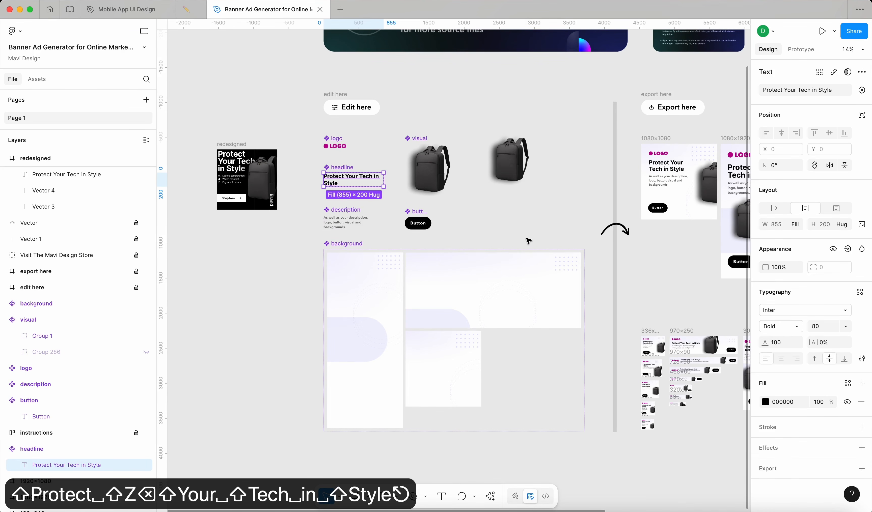
# - Examine how the new headline wraps in the export banners and compare it with the redesigned ad
pyautogui.click(529, 241)
pyautogui.hscroll(9, 534, 240)
pyautogui.scroll(8, 418, 356)
pyautogui.hscroll(-3, 424, 357)
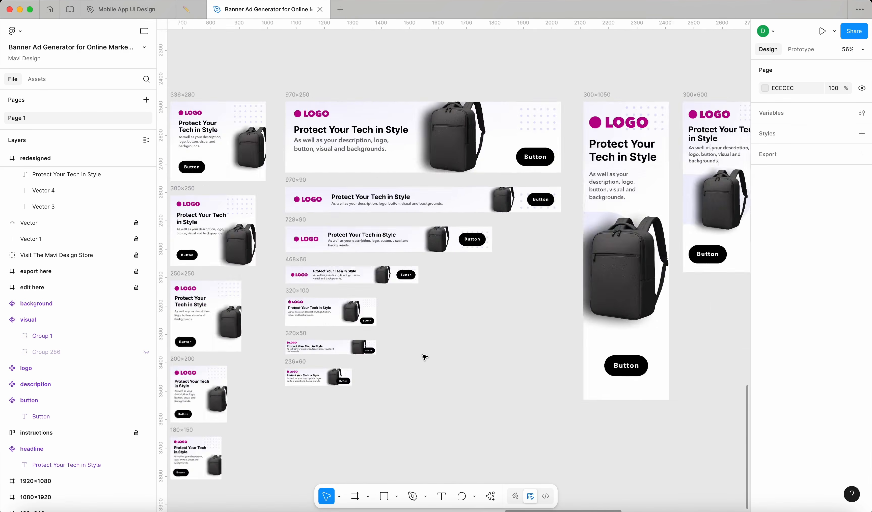
pyautogui.hscroll(-6, 425, 357)
pyautogui.scroll(-7, 425, 357)
pyautogui.hscroll(-9, 426, 357)
pyautogui.scroll(7, 425, 358)
pyautogui.scroll(-5, 425, 358)
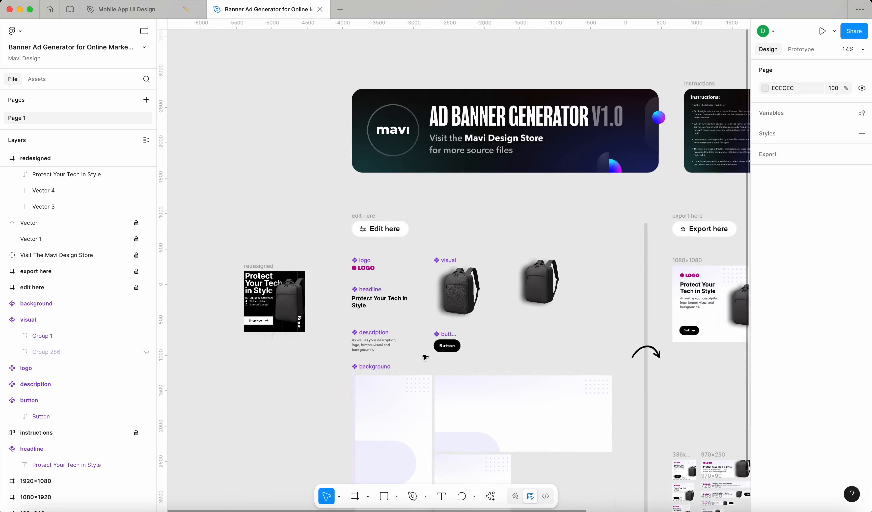
# - Set the button component's corner radius to 0
pyautogui.scroll(-3, 425, 358)
pyautogui.scroll(5, 384, 318)
pyautogui.scroll(-3, 384, 318)
pyautogui.click(502, 283)
pyautogui.scroll(7, 503, 285)
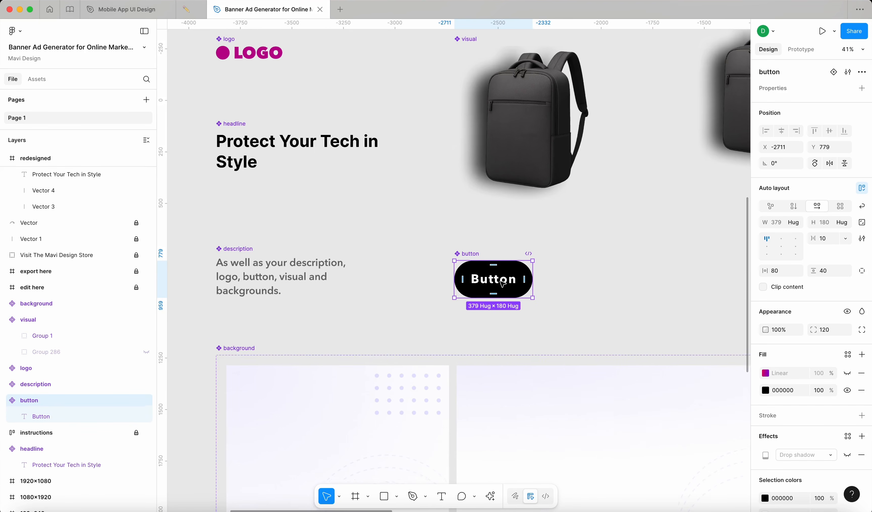
pyautogui.scroll(-3, 502, 283)
pyautogui.hscroll(5, 502, 283)
pyautogui.click(825, 329)
pyautogui.scroll(-5, 502, 266)
pyautogui.hscroll(5, 502, 266)
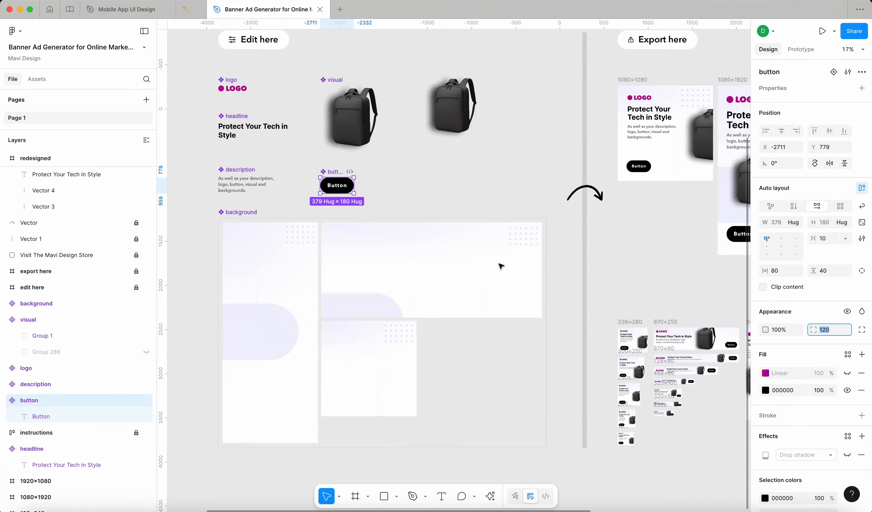
pyautogui.press('Return')
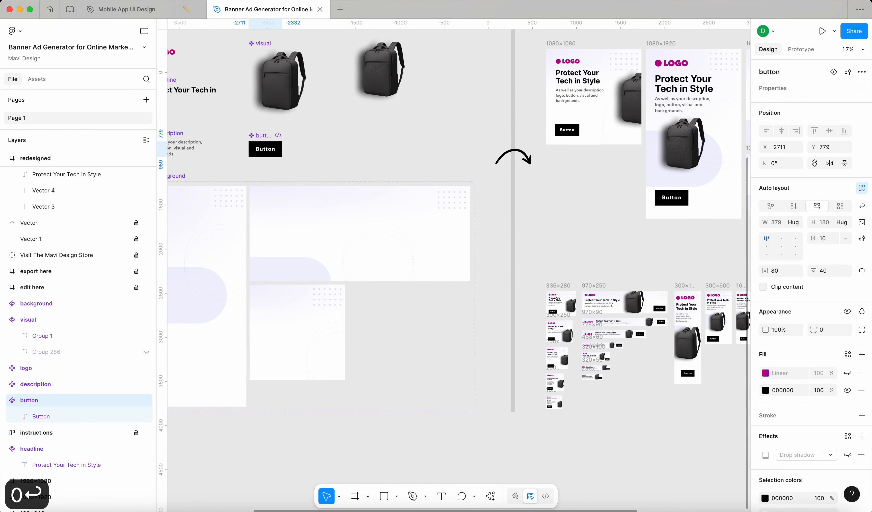
# - Delete all decorative rectangles, ellipses and dot groups from the vertical, horizontal and square background variants
pyautogui.scroll(-5, 341, 195)
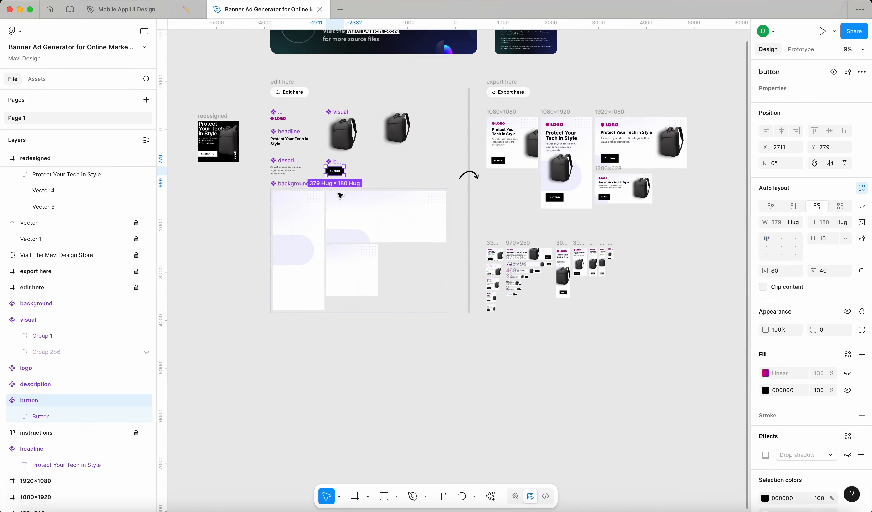
pyautogui.click(365, 210)
pyautogui.scroll(1, 352, 212)
pyautogui.keyDown('shift'); pyautogui.click(306, 222); pyautogui.keyUp('shift')
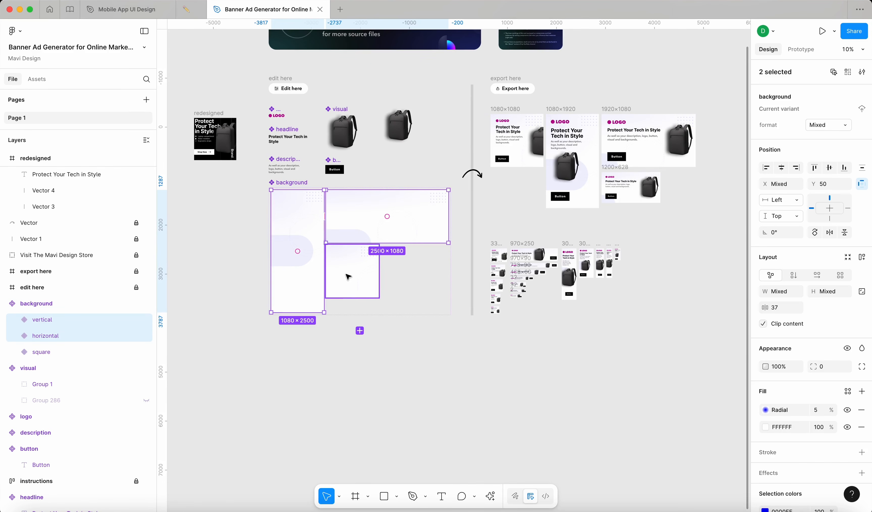
pyautogui.keyDown('shift'); pyautogui.click(349, 276); pyautogui.keyUp('shift')
pyautogui.scroll(3, 349, 277)
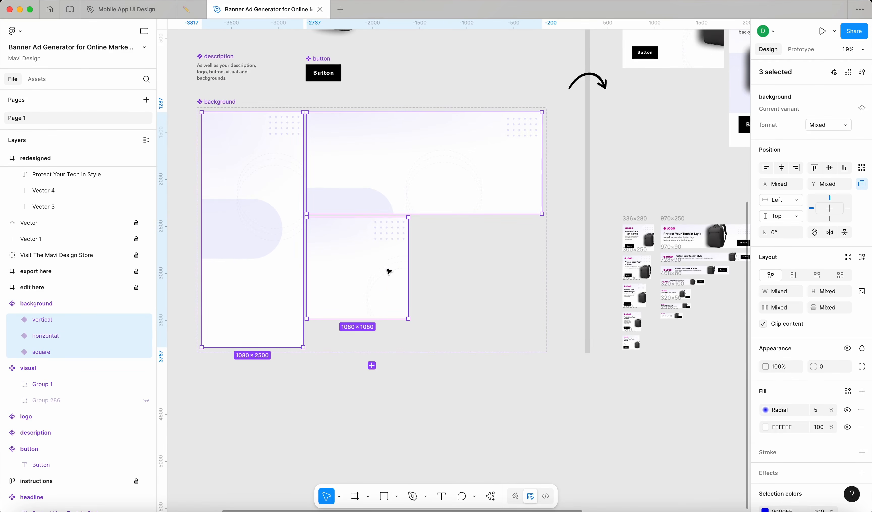
pyautogui.scroll(-2, 389, 271)
pyautogui.press('Return')
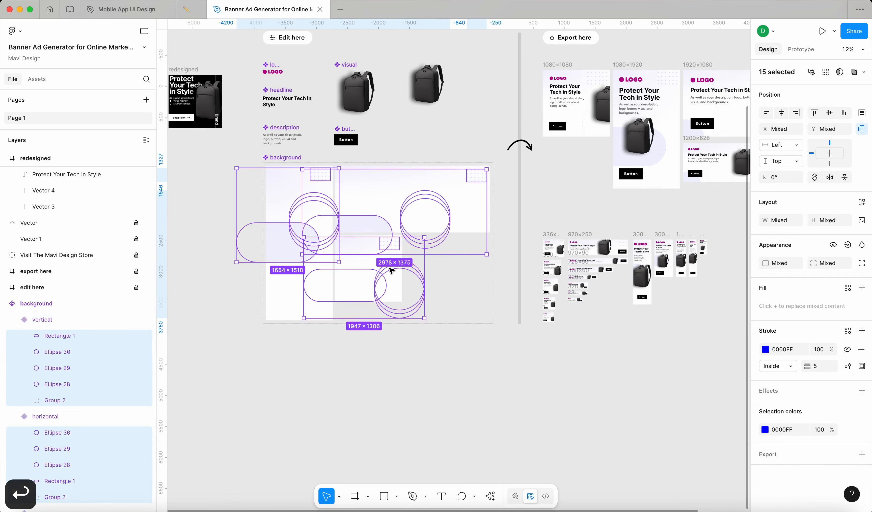
pyautogui.press('BackSpace')
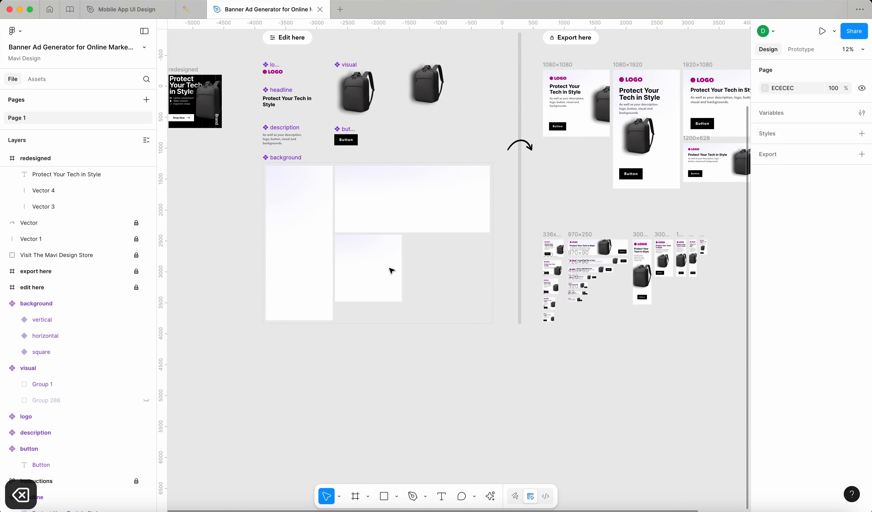
# - Hide the radial gradient fill on the vertical, horizontal and square background variants
pyautogui.click(411, 202)
pyautogui.keyDown('shift'); pyautogui.click(379, 267); pyautogui.keyUp('shift')
pyautogui.keyDown('shift'); pyautogui.click(299, 262); pyautogui.keyUp('shift')
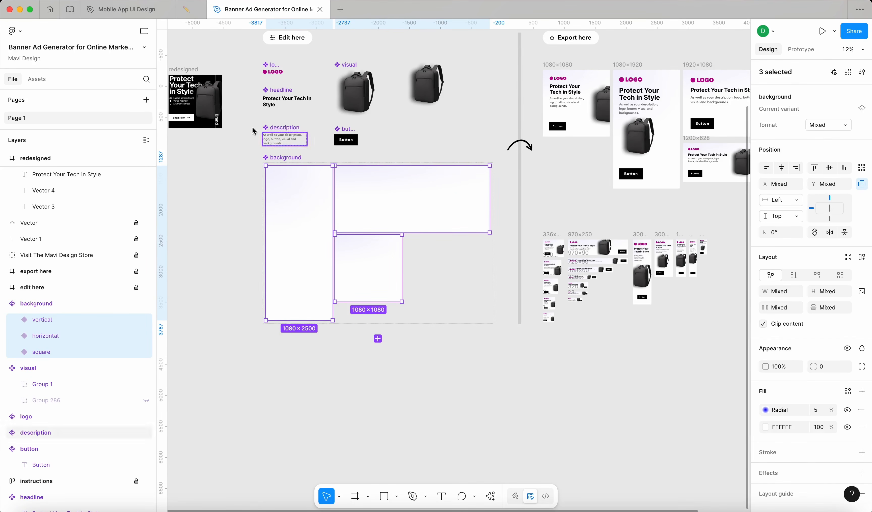
pyautogui.scroll(10, 218, 116)
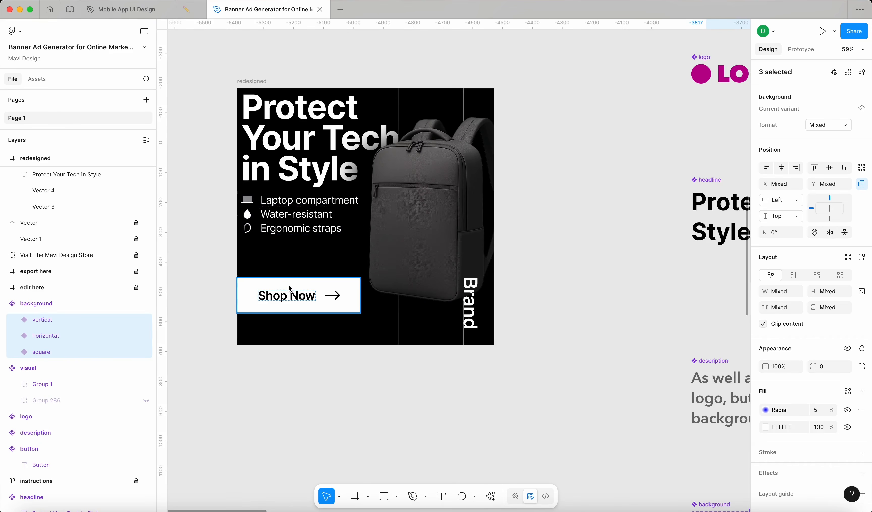
pyautogui.hscroll(10, 288, 285)
pyautogui.scroll(-10, 288, 286)
pyautogui.scroll(-3, 288, 285)
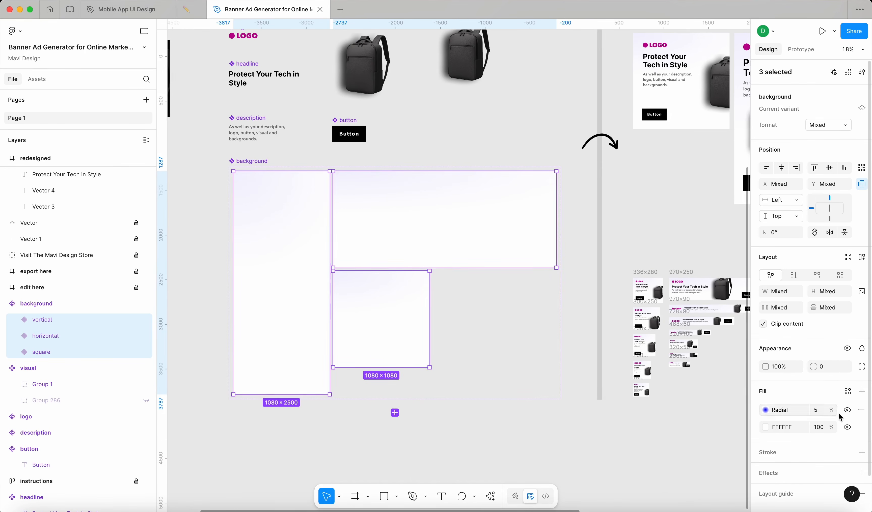
pyautogui.click(848, 410)
# - Set the solid fill of the three background variants to black and check the result across the export banners
pyautogui.click(783, 427)
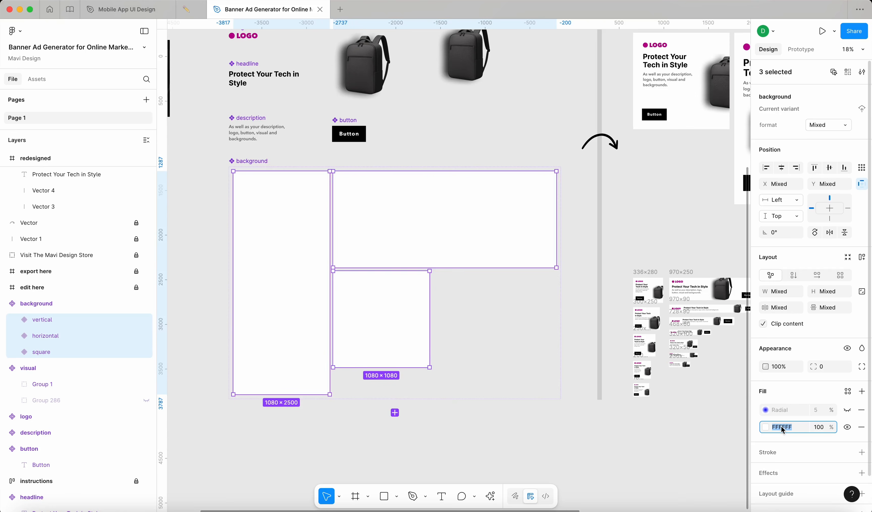
pyautogui.hscroll(3, 712, 422)
pyautogui.scroll(-2, 712, 422)
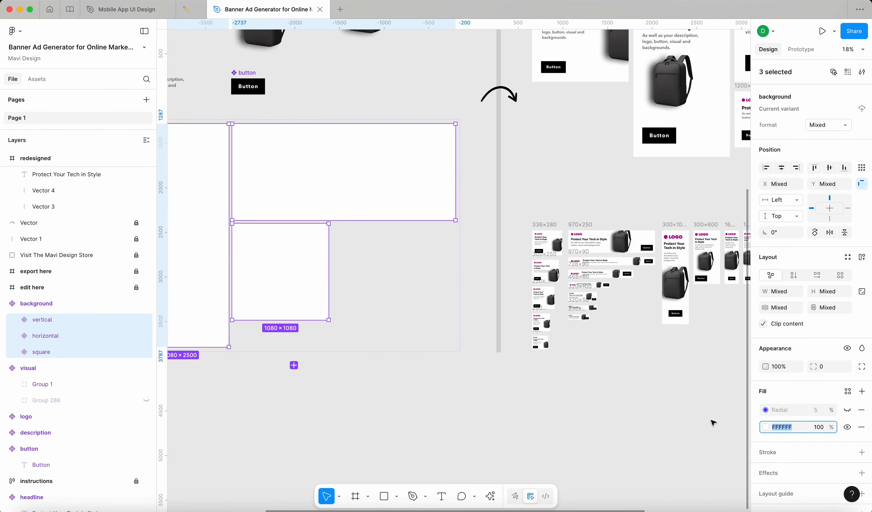
pyautogui.write('0')
pyautogui.press('Return')
pyautogui.click(608, 423)
pyautogui.scroll(-5, 607, 421)
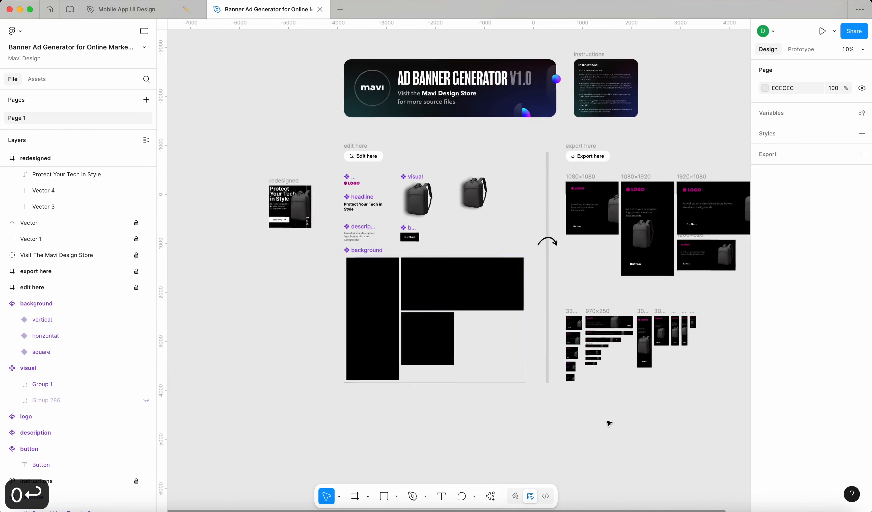
pyautogui.hscroll(3, 607, 421)
pyautogui.moveTo(694, 411); pyautogui.dragTo(440, 176)
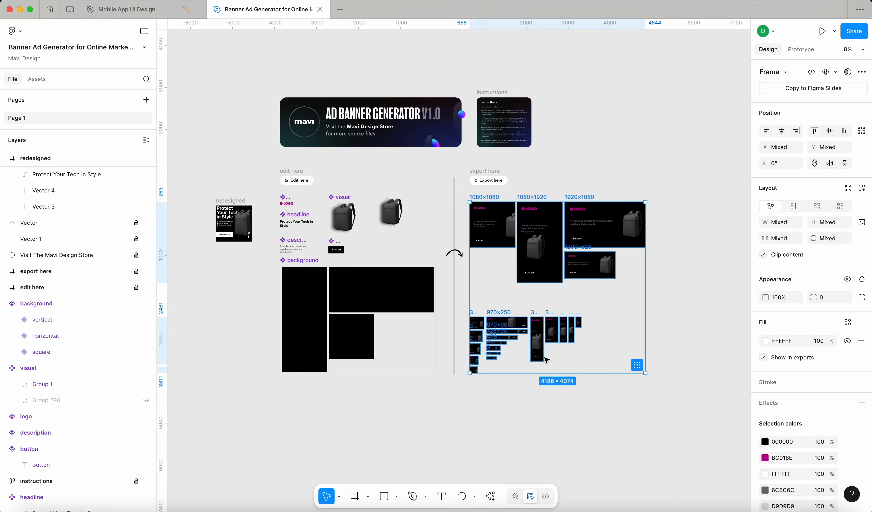
pyautogui.click(560, 414)
# - Set the fill of the headline component's text to white (FFFFFF)
pyautogui.scroll(5, 339, 274)
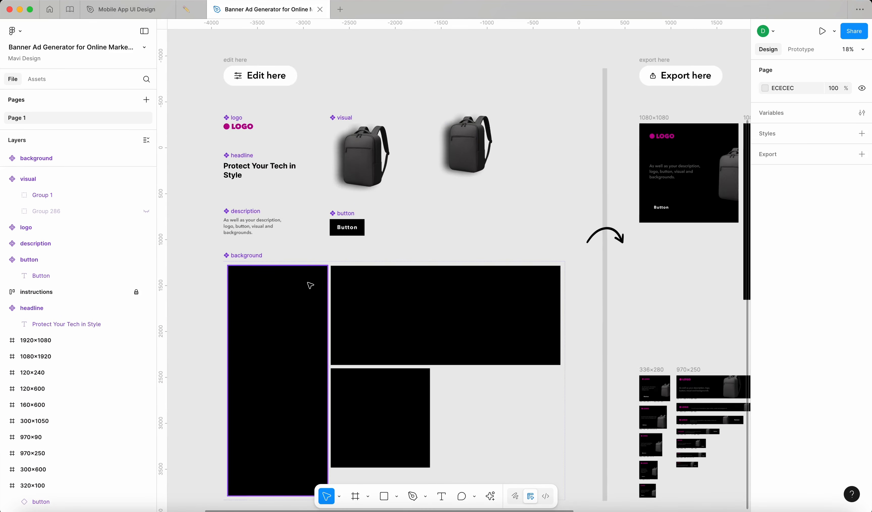
pyautogui.click(255, 176)
pyautogui.doubleClick(262, 172)
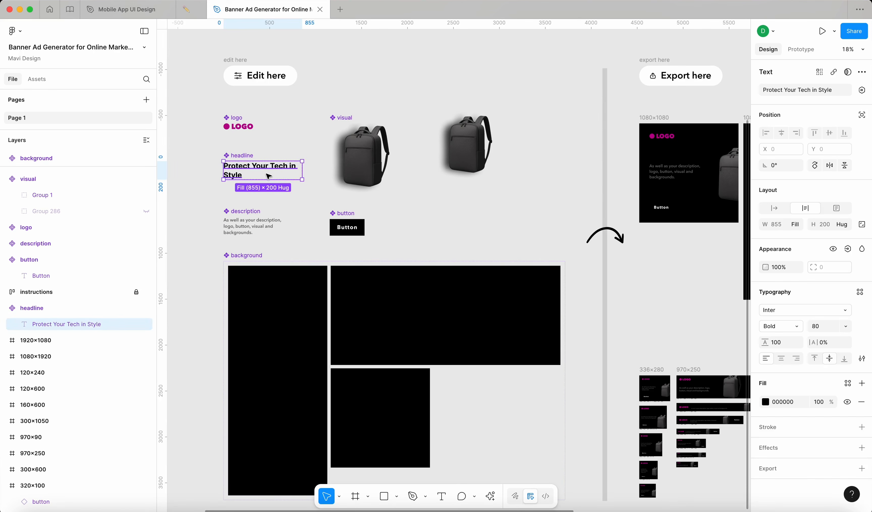
pyautogui.scroll(5, 220, 170)
pyautogui.scroll(-8, 271, 169)
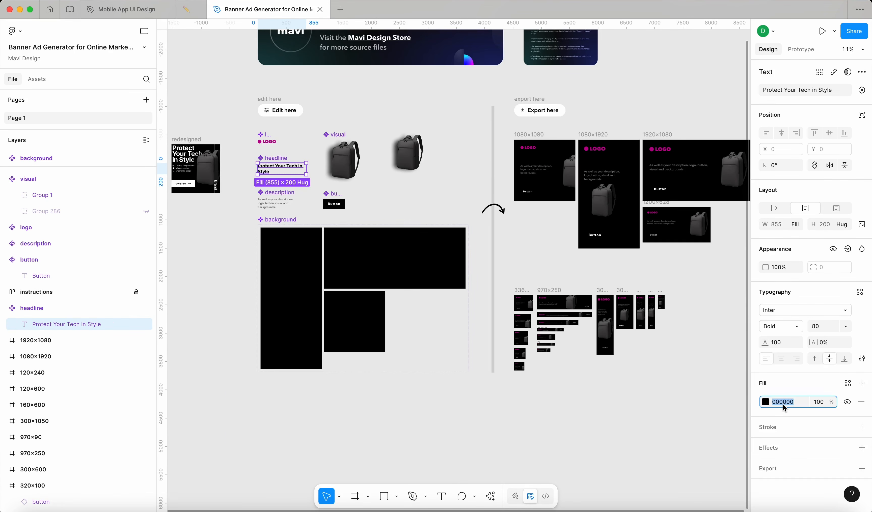
pyautogui.press('Return')
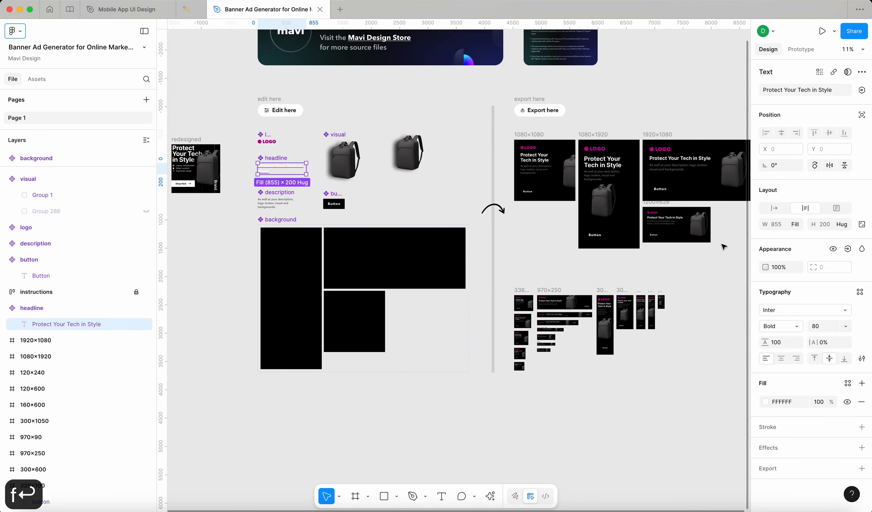
pyautogui.scroll(6, 723, 245)
pyautogui.scroll(-8, 422, 132)
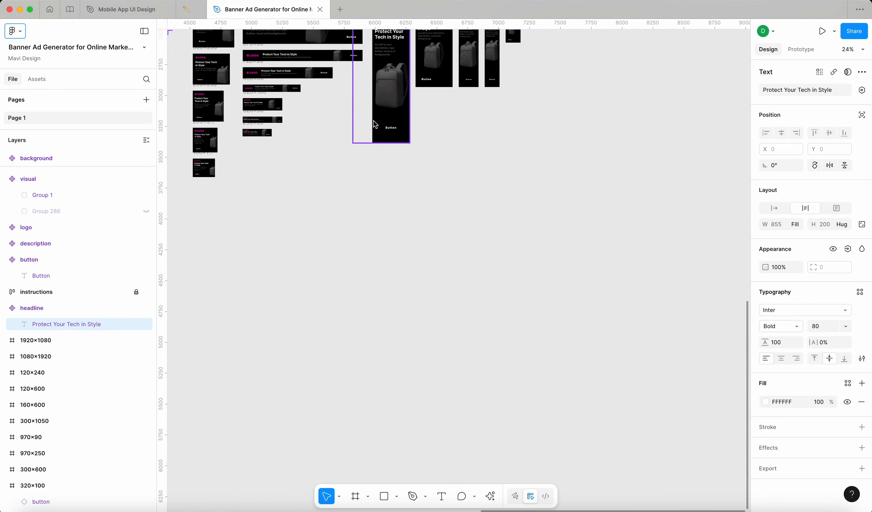
# - Replace the description component's text with a bulleted list whose first item is "Laptop compartment"
pyautogui.hscroll(-8, 363, 148)
pyautogui.scroll(5, 363, 148)
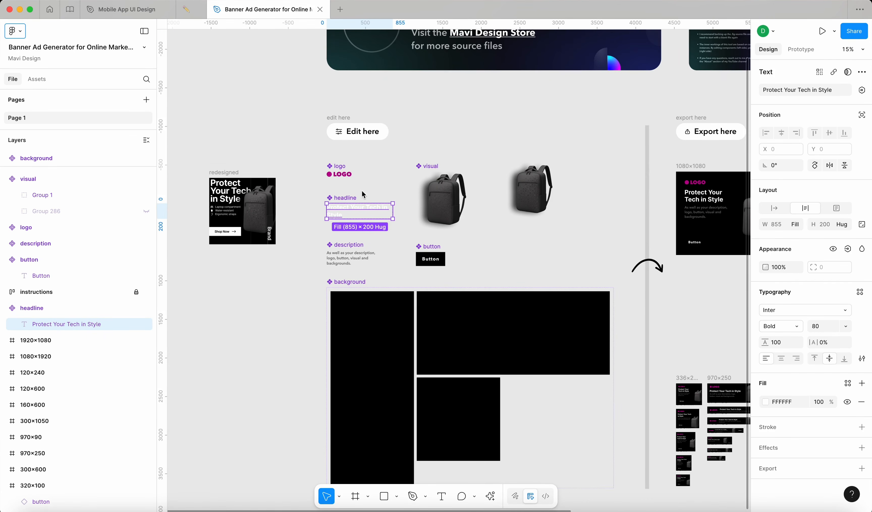
pyautogui.click(351, 262)
pyautogui.scroll(5, 327, 259)
pyautogui.hscroll(-3, 351, 259)
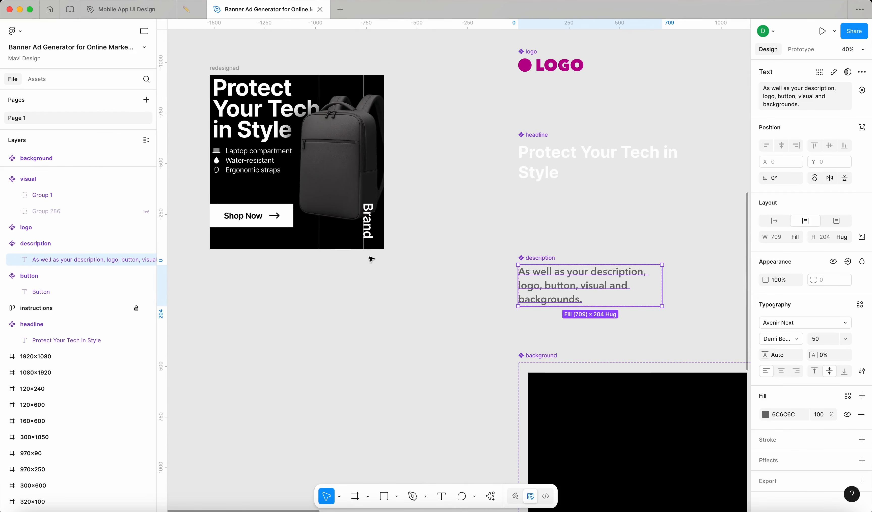
pyautogui.doubleClick(544, 288)
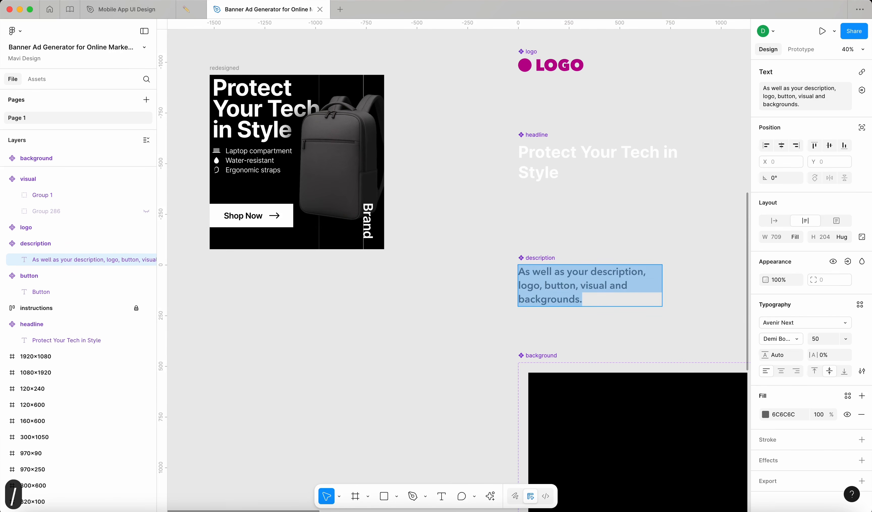
pyautogui.write('/')
pyautogui.press('BackSpace')
pyautogui.press('BackSpace')
pyautogui.write('-')
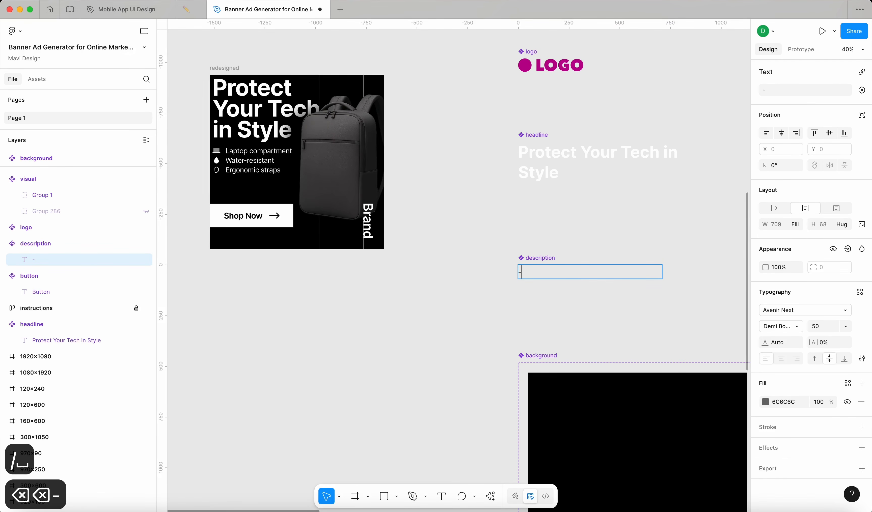
pyautogui.write(' Laptop ')
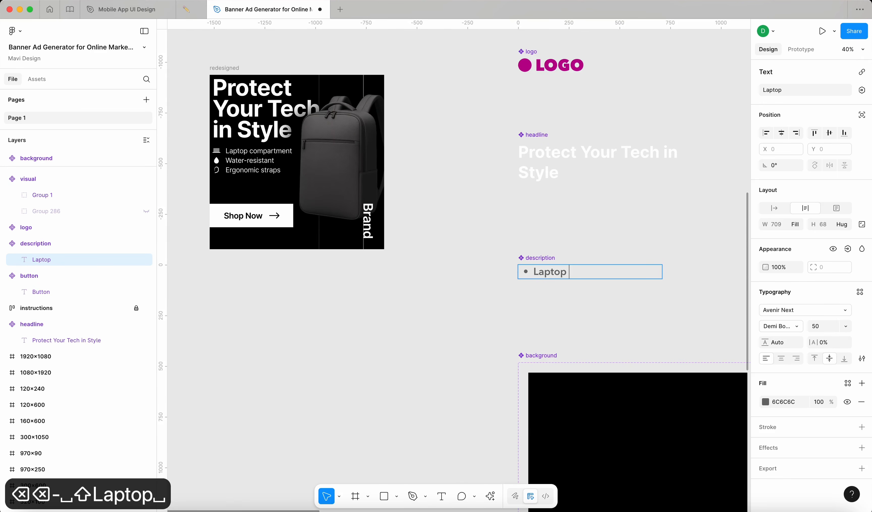
pyautogui.write('compartment')
pyautogui.press('Return')
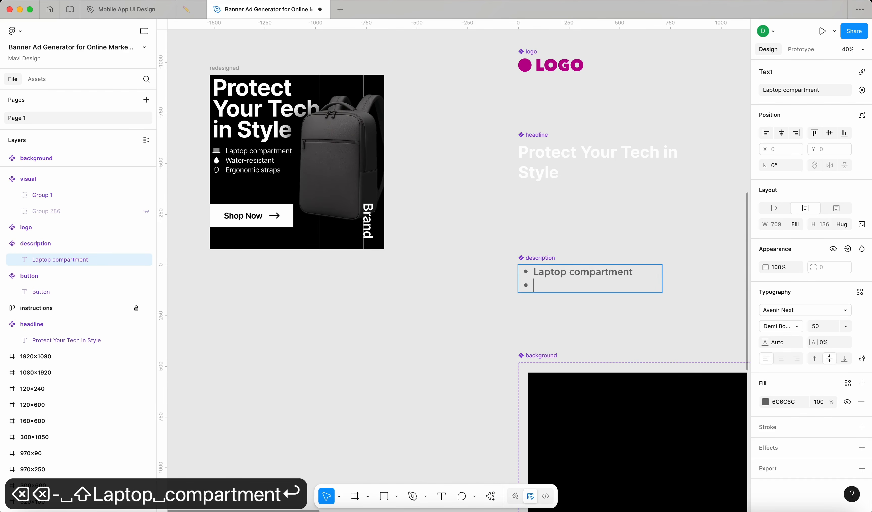
# - Add "Water-resistant" and "Ergonomic straps" as further bullets in the description component
pyautogui.write('Wat')
pyautogui.write('er-resistant ')
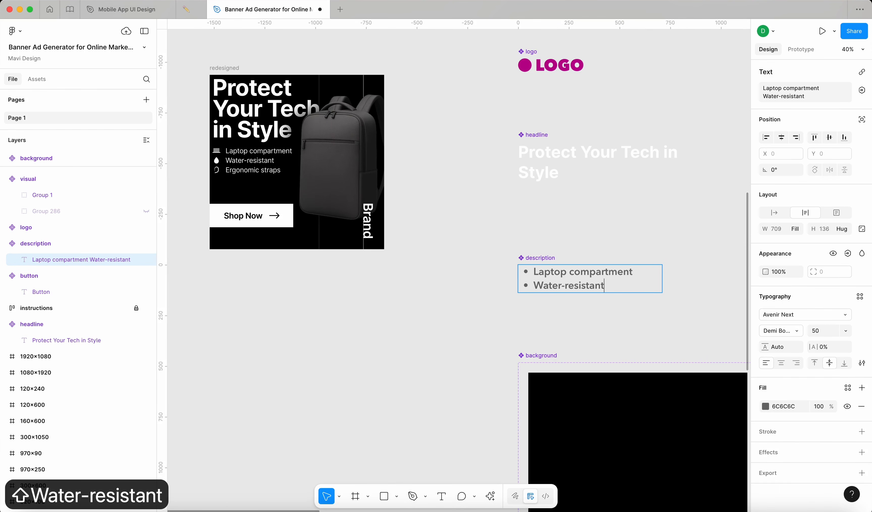
pyautogui.write('Ergonomic straps')
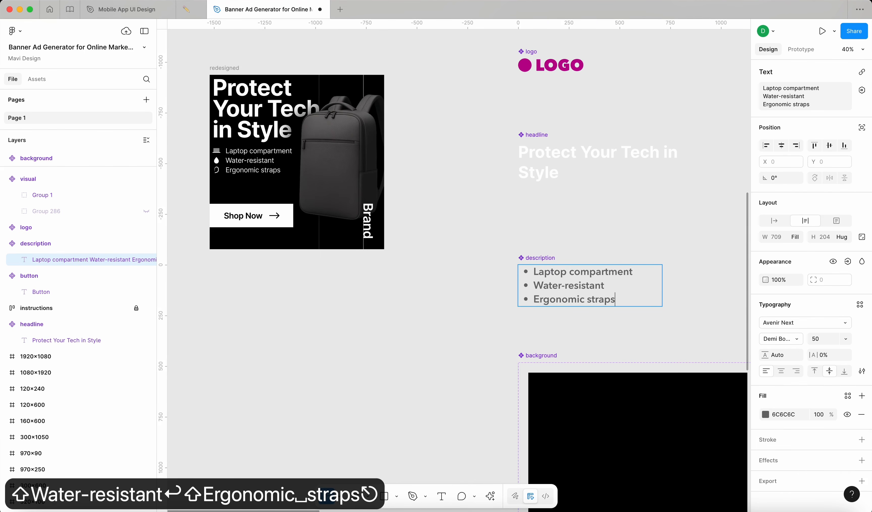
pyautogui.press('Escape')
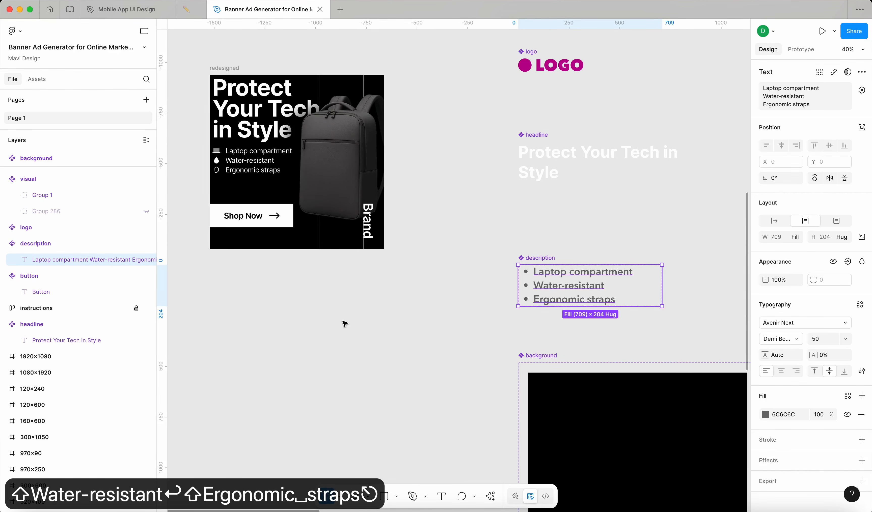
# - Set the description text's fill to white (FFFFFF) and its font to Inter
pyautogui.scroll(-5, 344, 323)
pyautogui.hscroll(5, 345, 324)
pyautogui.click(784, 417)
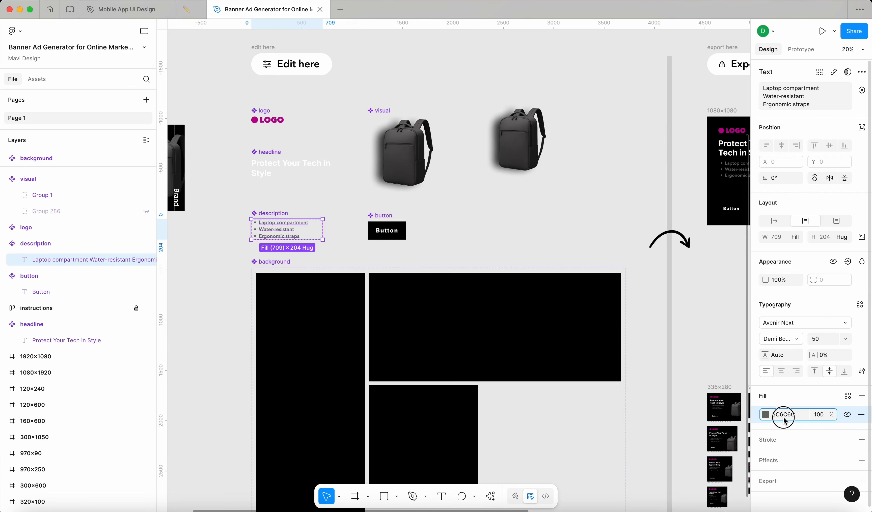
pyautogui.click(788, 322)
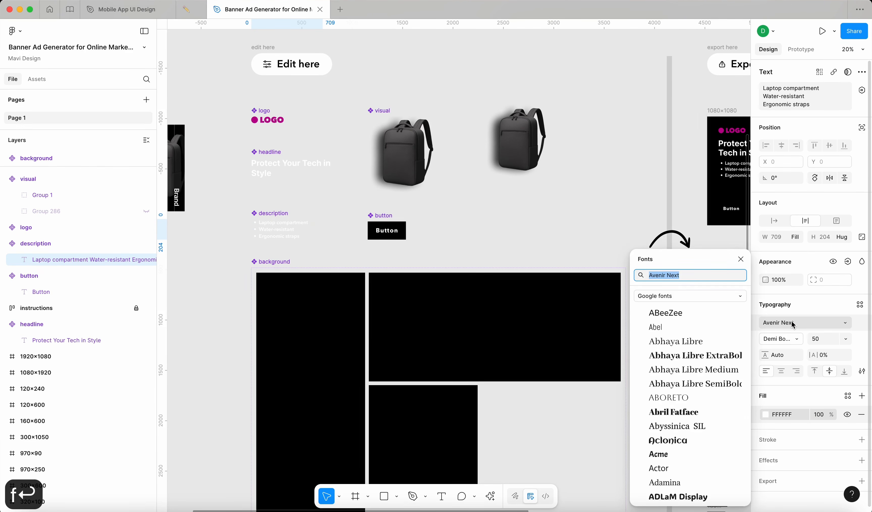
pyautogui.write('Inter')
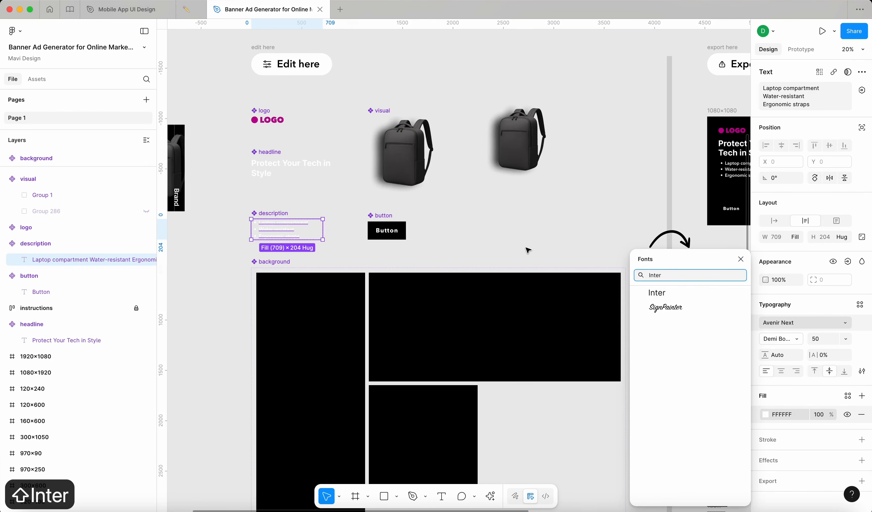
pyautogui.press('Return')
pyautogui.click(528, 222)
# - Examine the updated headline and bullet list across the export banners and compare them with the redesigned ad
pyautogui.scroll(-2, 527, 222)
pyautogui.hscroll(5, 527, 222)
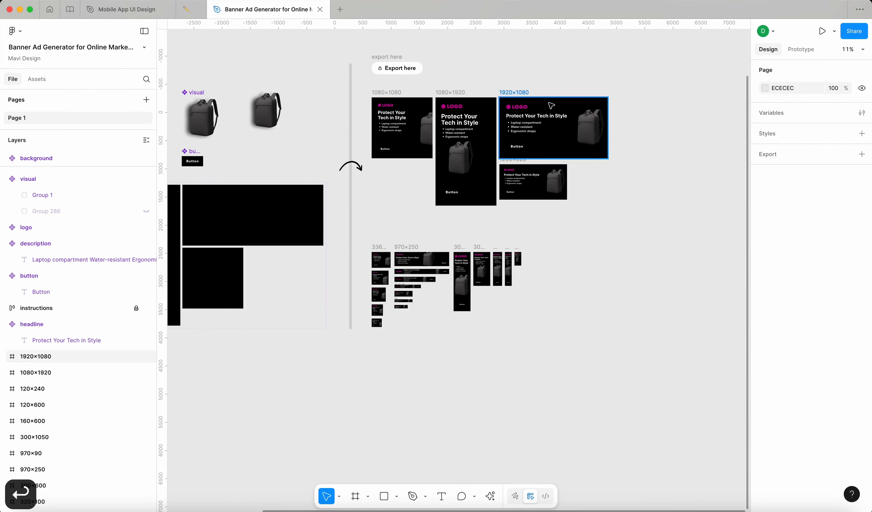
pyautogui.scroll(3, 469, 126)
pyautogui.hscroll(-4, 487, 216)
pyautogui.scroll(-3, 487, 216)
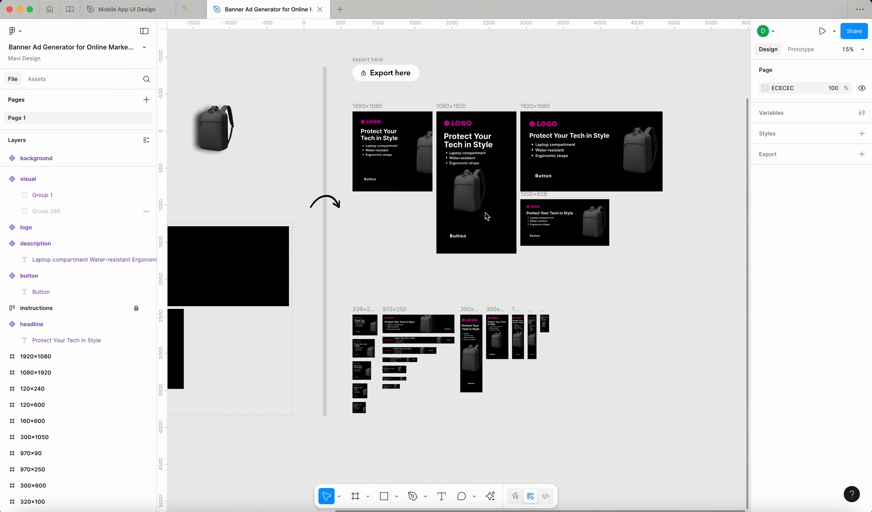
pyautogui.scroll(1, 487, 216)
pyautogui.hscroll(-10, 496, 162)
pyautogui.hscroll(-1, 496, 161)
pyautogui.scroll(-1, 497, 161)
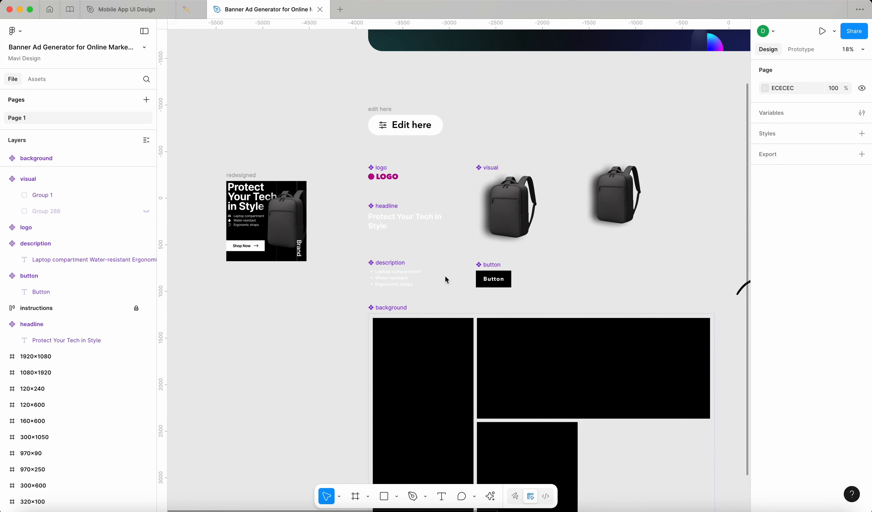
# - Move the button component horizontally to X -2336, farther from the description component
pyautogui.scroll(-5, 585, 279)
pyautogui.hscroll(2, 584, 278)
pyautogui.click(508, 211)
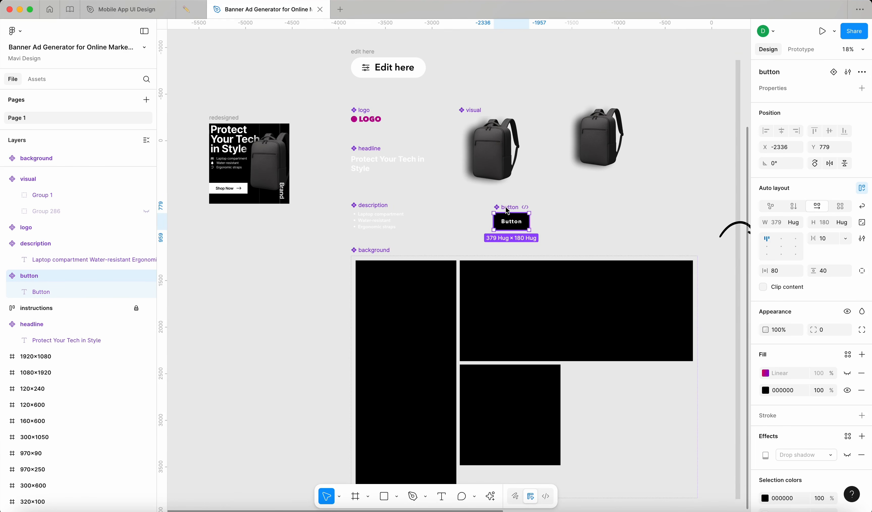
pyautogui.click(380, 213)
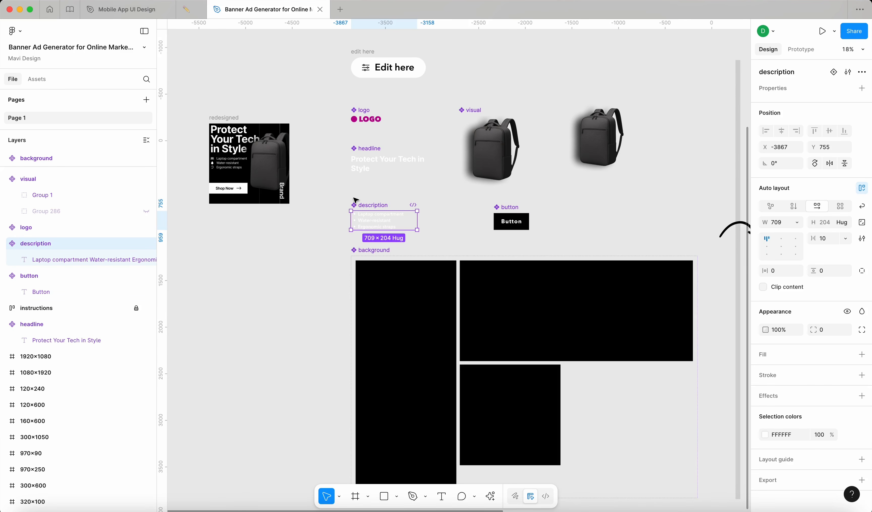
pyautogui.scroll(-3, 354, 198)
pyautogui.hscroll(5, 354, 198)
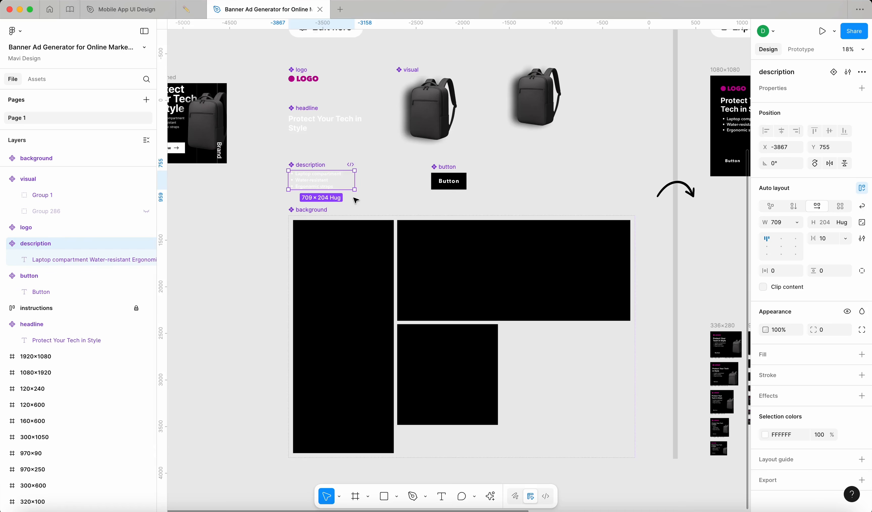
# - Set the button component's fill to white (FFFFFF) and its label text to black
pyautogui.click(452, 186)
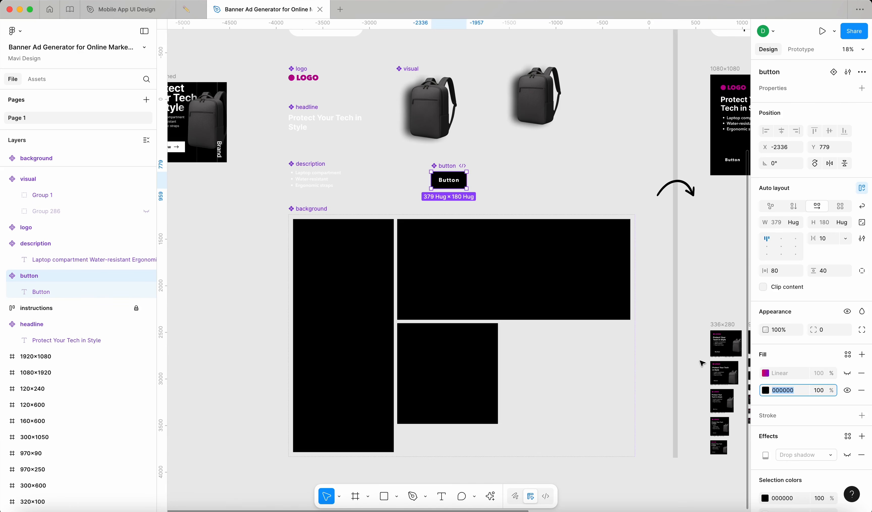
pyautogui.press('Return')
pyautogui.doubleClick(456, 184)
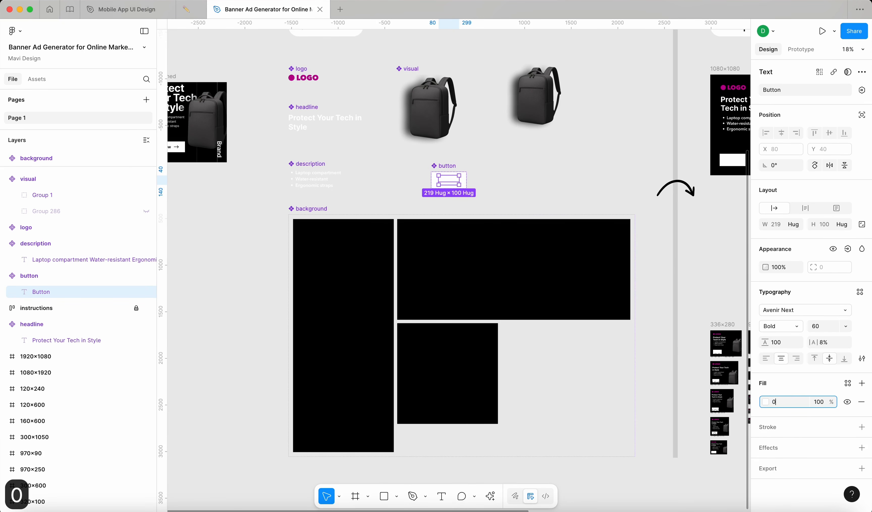
pyautogui.click(563, 189)
pyautogui.hscroll(5, 563, 189)
# - Copy the arrow from the redesigned ad's Shop Now button and paste it into the button component
pyautogui.hscroll(-10, 559, 189)
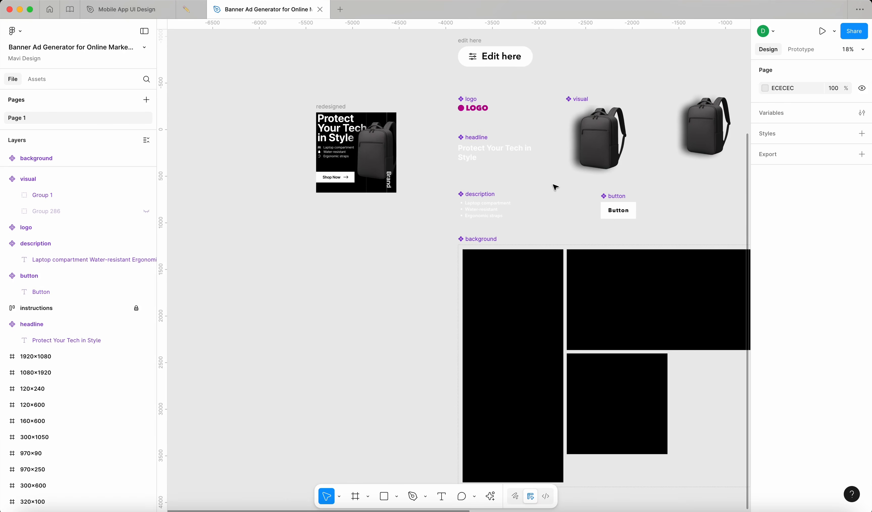
pyautogui.scroll(10, 336, 180)
pyautogui.click(336, 181)
pyautogui.click(399, 173)
pyautogui.press('super+c')
pyautogui.scroll(-3, 440, 183)
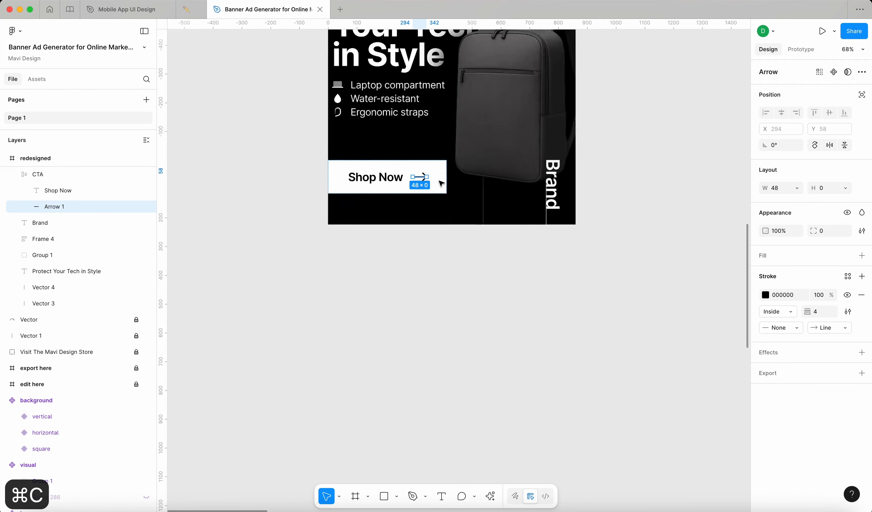
pyautogui.scroll(-3, 440, 183)
pyautogui.hscroll(10, 442, 188)
pyautogui.click(519, 235)
pyautogui.hscroll(-15, 405, 215)
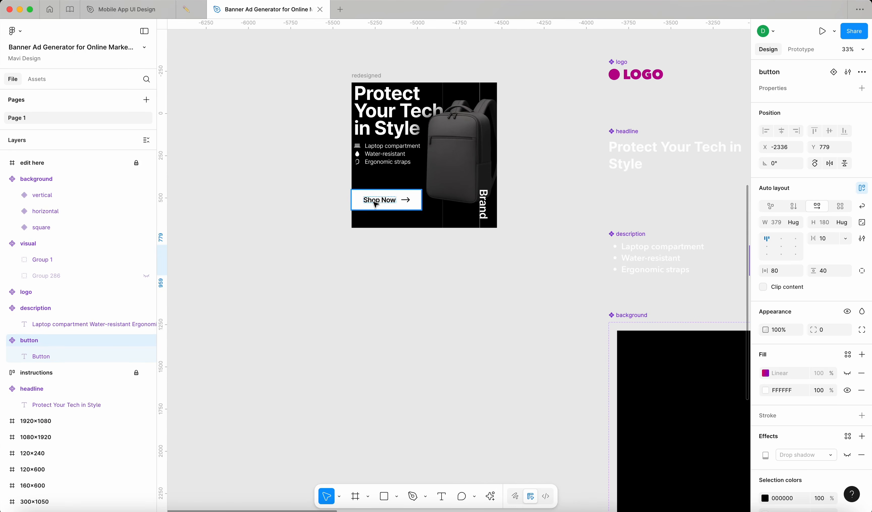
pyautogui.hscroll(15, 405, 200)
pyautogui.scroll(2, 461, 228)
pyautogui.press('super+v')
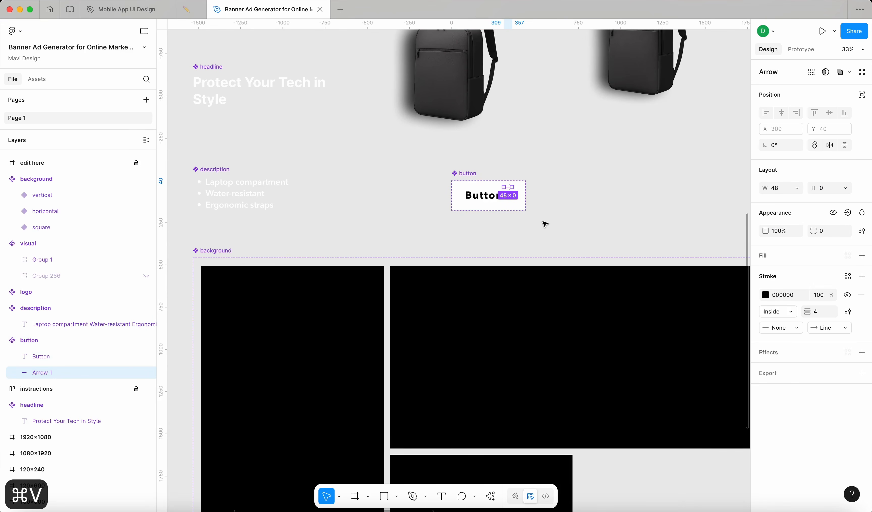
# - Align the button component's contents to the left and vertical middle, and widen the gap between label and arrow
pyautogui.scroll(5, 534, 195)
pyautogui.hotkey('shift', 'Return')
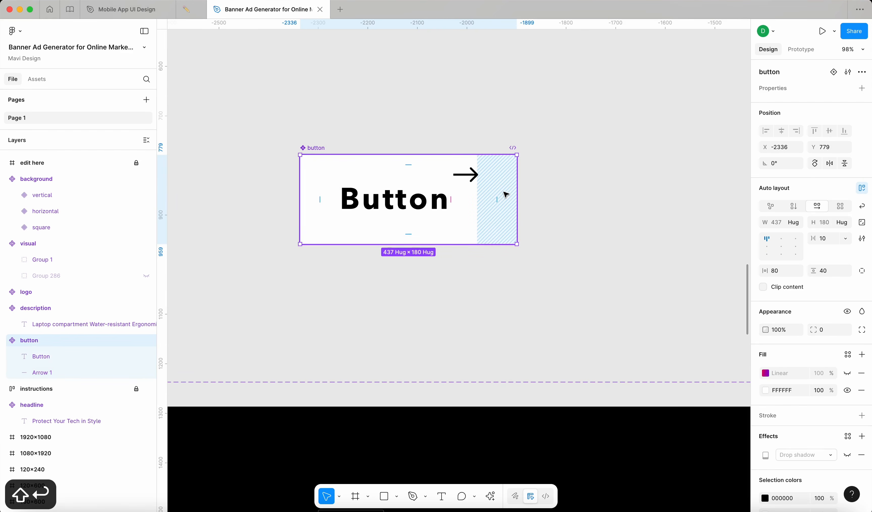
pyautogui.click(768, 249)
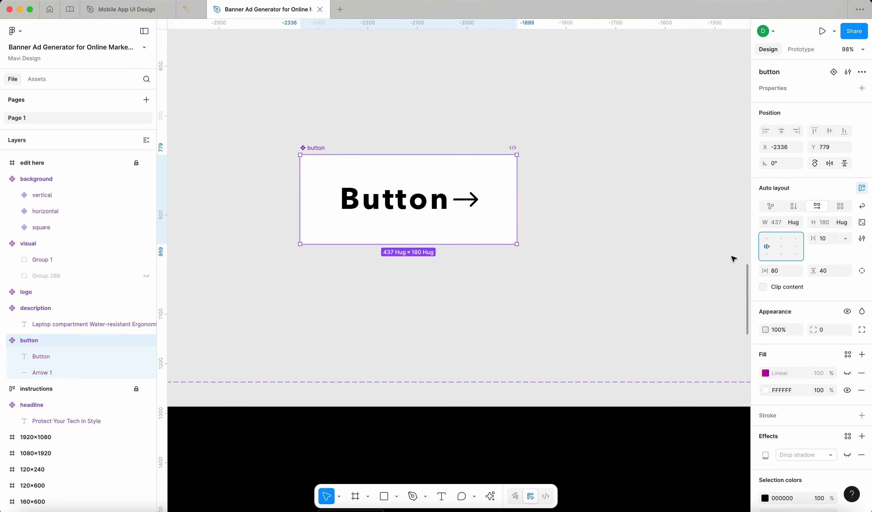
pyautogui.hotkey('shift', 'Up')
pyautogui.hotkey('shift', 'Up')
pyautogui.hotkey('shift', 'Up')
pyautogui.hotkey('shift', 'Up')
pyautogui.hotkey('shift', 'Up')
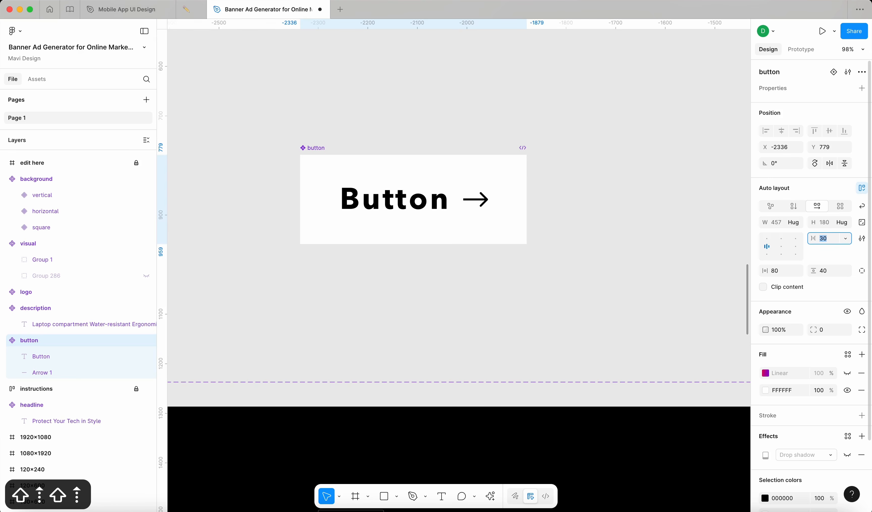
pyautogui.click(634, 301)
# - Examine the button with its new arrow across the large and small export banners
pyautogui.scroll(-5, 619, 306)
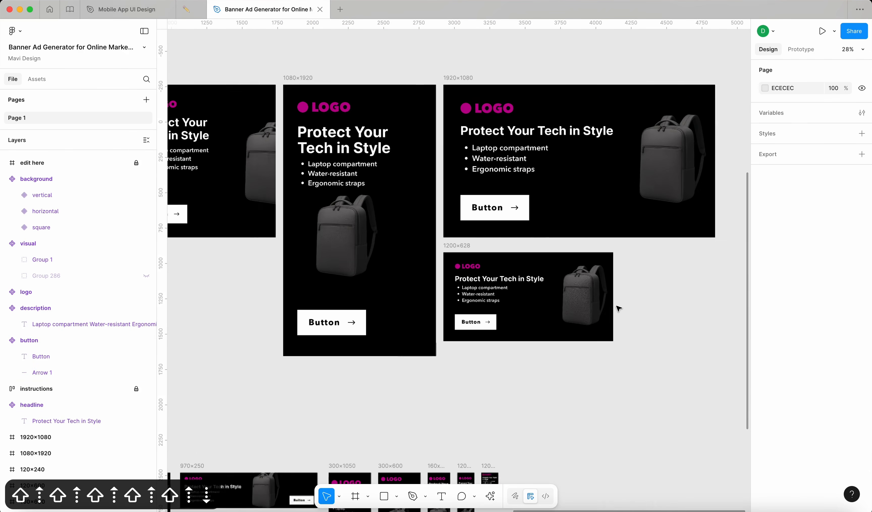
pyautogui.scroll(-3, 619, 306)
pyautogui.scroll(-1, 562, 295)
pyautogui.scroll(10, 500, 281)
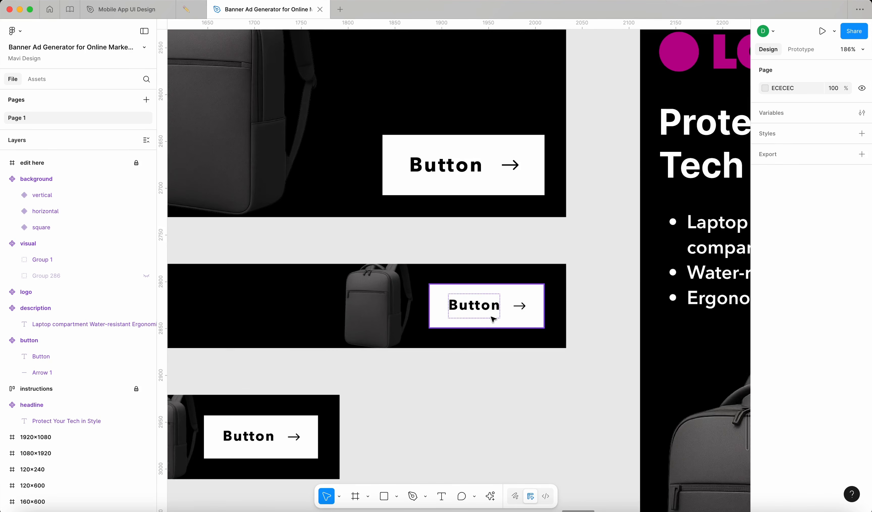
pyautogui.scroll(-6, 485, 315)
pyautogui.hscroll(-8, 471, 313)
pyautogui.scroll(-5, 450, 310)
pyautogui.scroll(15, 451, 310)
pyautogui.scroll(8, 450, 313)
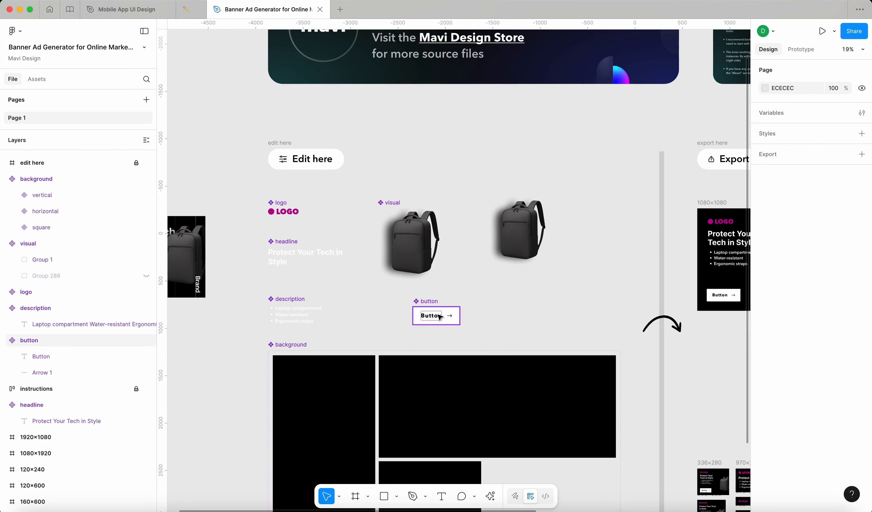
# - Set the button component's label font to Inter
pyautogui.doubleClick(450, 315)
pyautogui.scroll(-5, 449, 315)
pyautogui.click(787, 311)
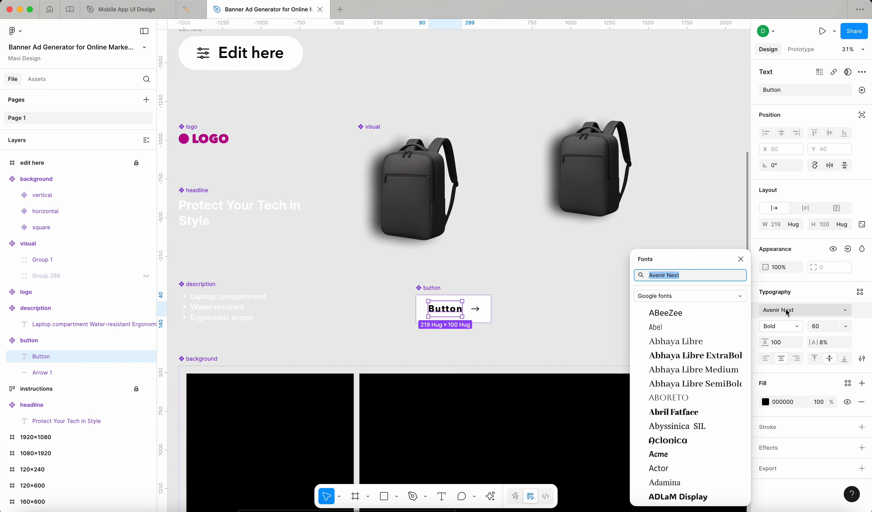
pyautogui.write('Inter')
pyautogui.press('Return')
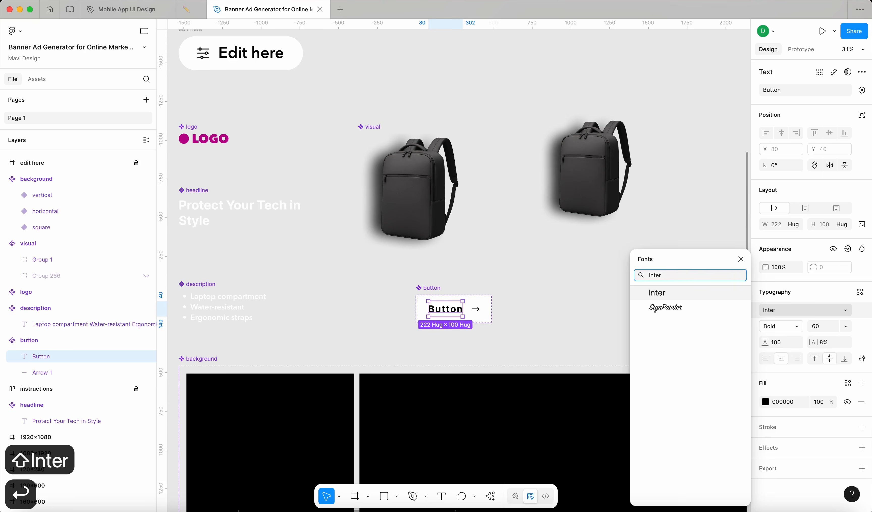
# - Check the redesigned ad's Shop Now typography, and set the button component's label to Semi Bold with 0% letter spacing
pyautogui.hscroll(-10, 672, 364)
pyautogui.doubleClick(372, 235)
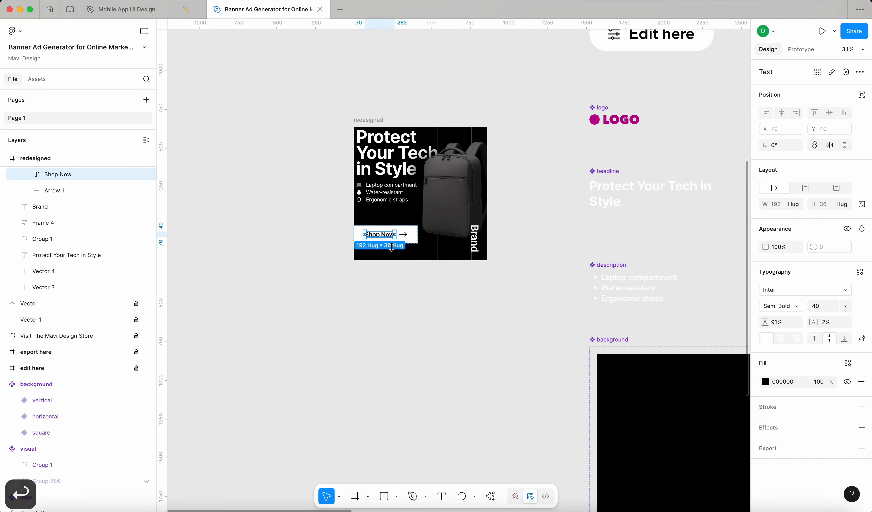
pyautogui.hscroll(15, 510, 306)
pyautogui.click(545, 270)
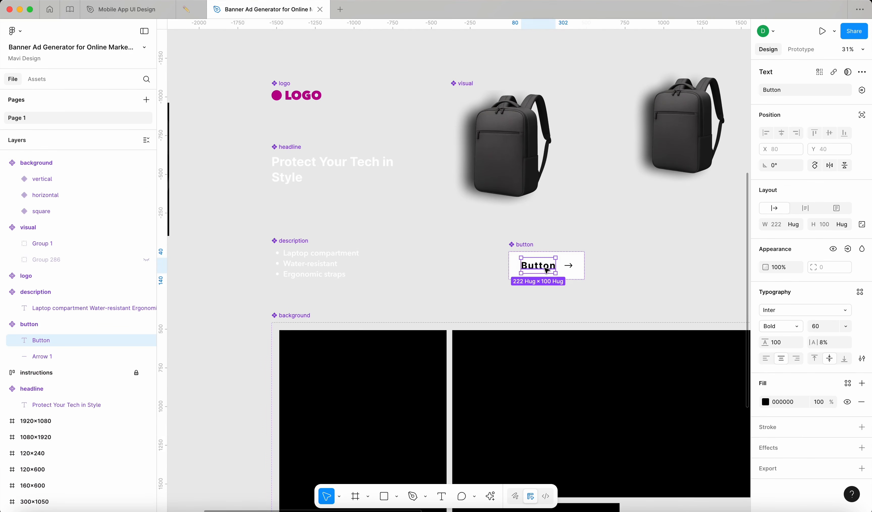
pyautogui.click(780, 327)
pyautogui.click(781, 315)
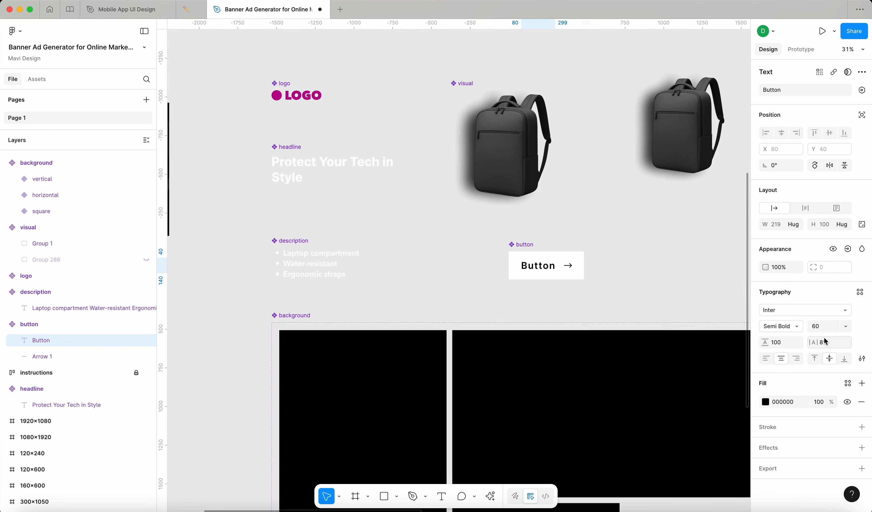
pyautogui.click(629, 288)
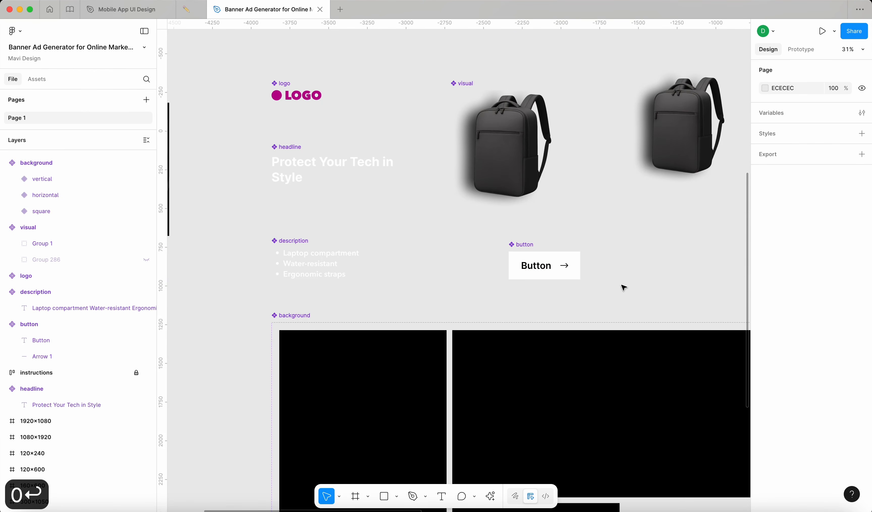
# - Change the button component's label text to "Shop Now" to match the redesigned ad
pyautogui.hscroll(-8, 516, 288)
pyautogui.hscroll(8, 518, 288)
pyautogui.click(534, 239)
pyautogui.press('Return')
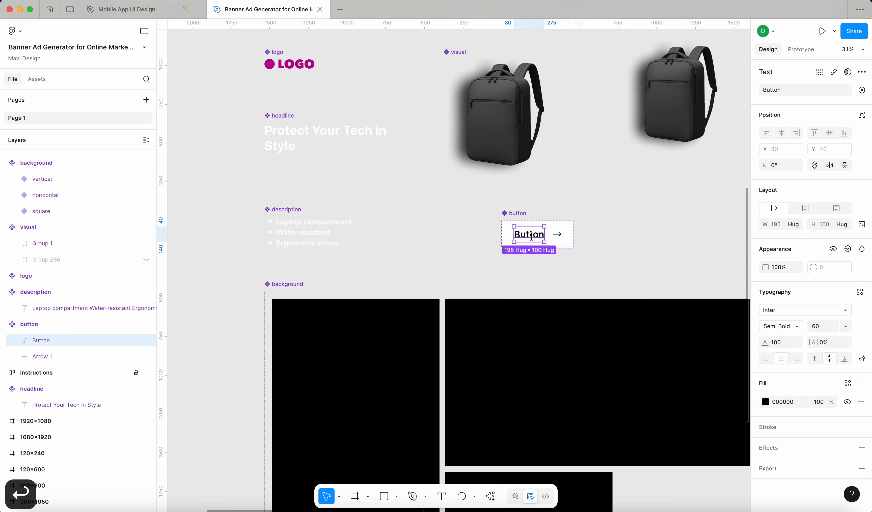
pyautogui.write('Shop now')
pyautogui.press('Escape')
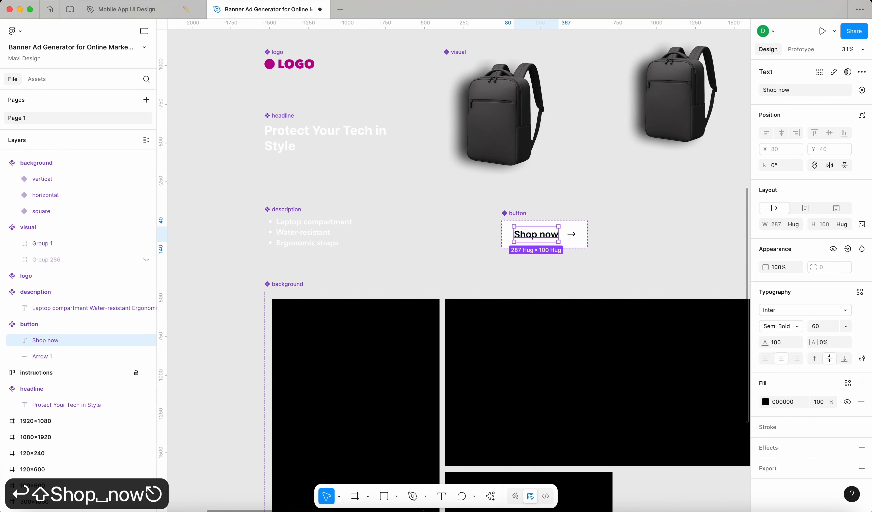
pyautogui.hscroll(-8, 514, 251)
pyautogui.hscroll(9, 514, 251)
pyautogui.doubleClick(511, 263)
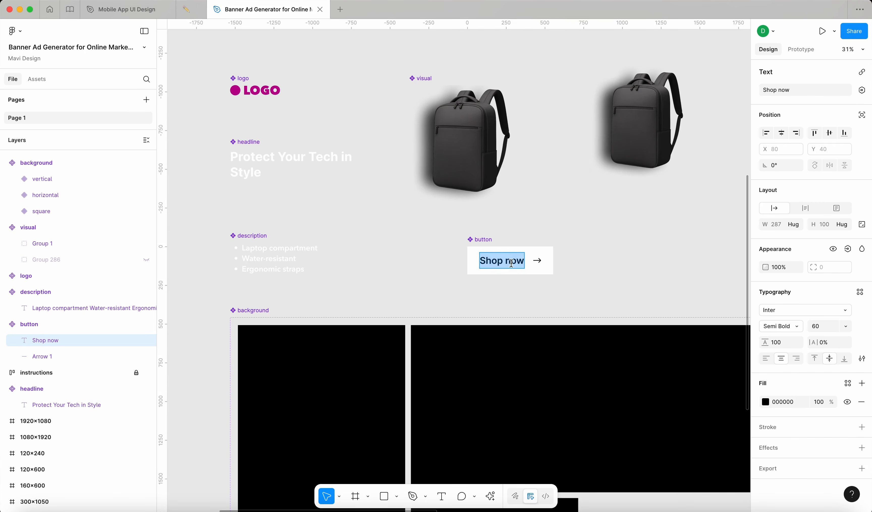
pyautogui.press('BackSpace')
pyautogui.write('N')
pyautogui.press('Escape')
pyautogui.click(613, 271)
# - Try to change the description component's text font to Inter
pyautogui.scroll(-5, 613, 271)
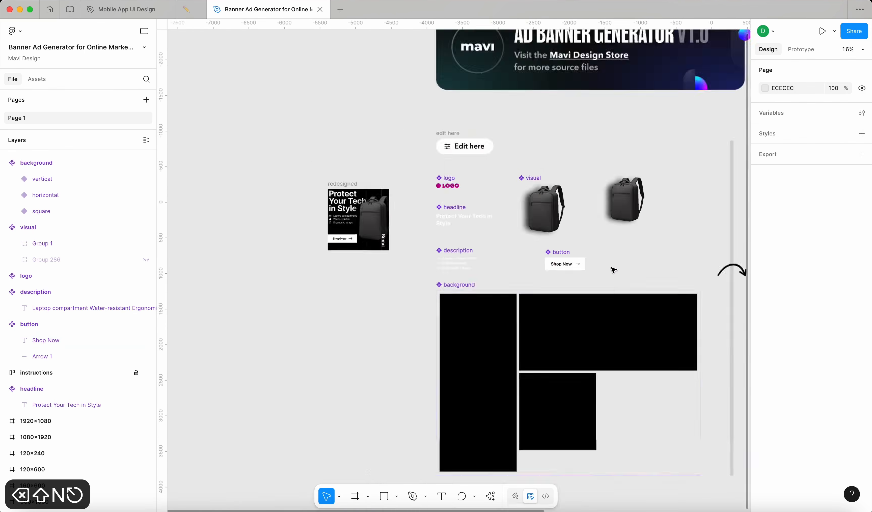
pyautogui.scroll(10, 510, 208)
pyautogui.scroll(-5, 511, 208)
pyautogui.hscroll(-15, 509, 211)
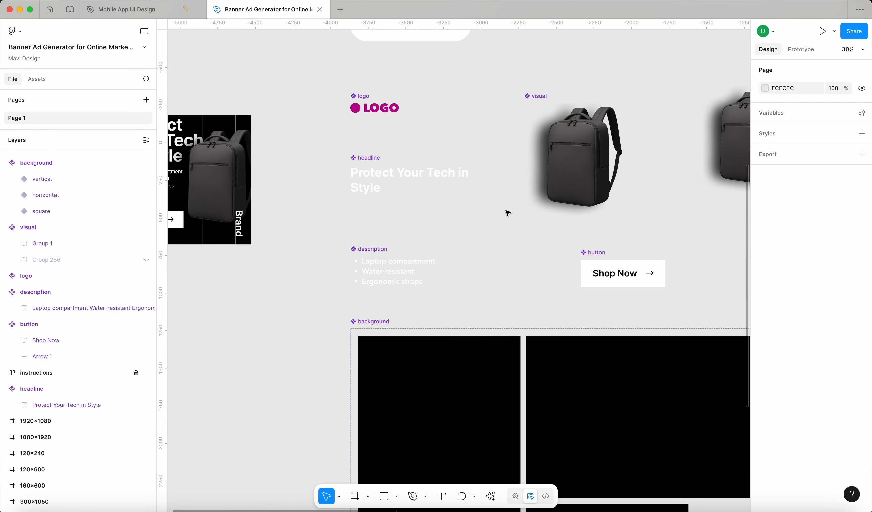
pyautogui.doubleClick(404, 280)
pyautogui.click(778, 325)
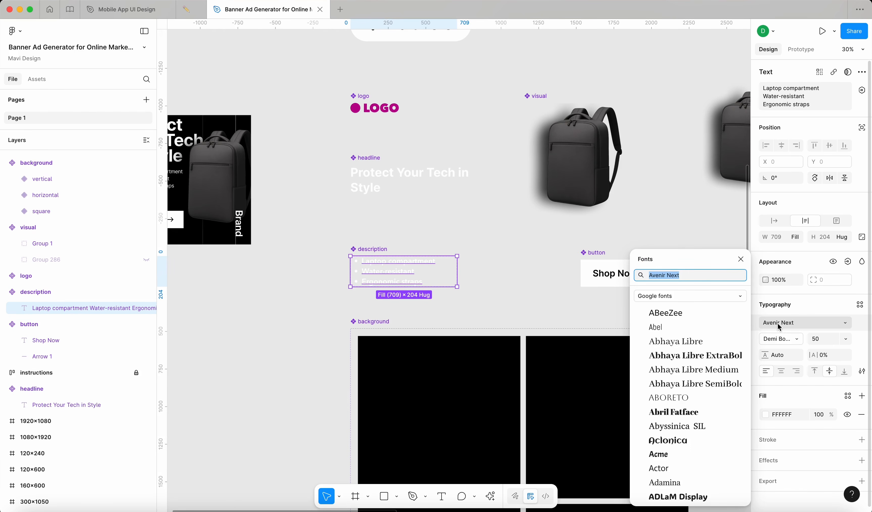
pyautogui.write('Inter')
pyautogui.press('Return')
pyautogui.click(416, 289)
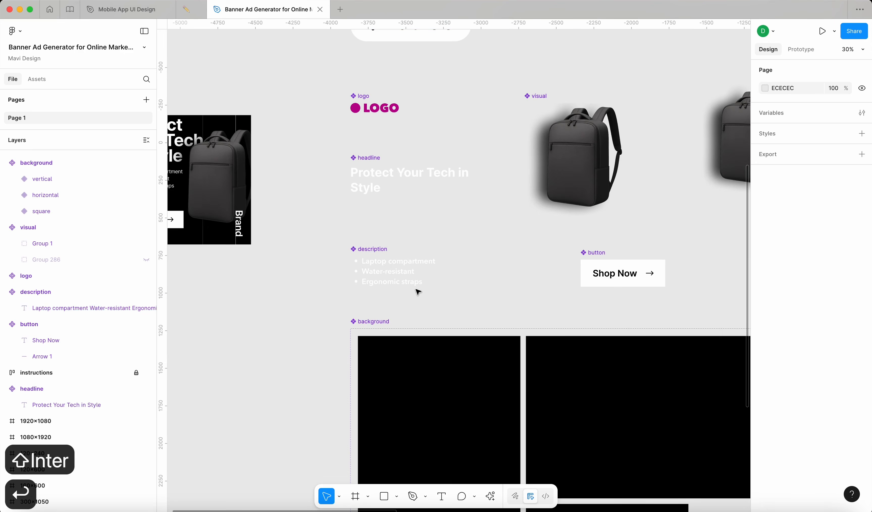
# - Set the description component's bullet list to the Inter font
pyautogui.scroll(5, 416, 290)
pyautogui.click(398, 274)
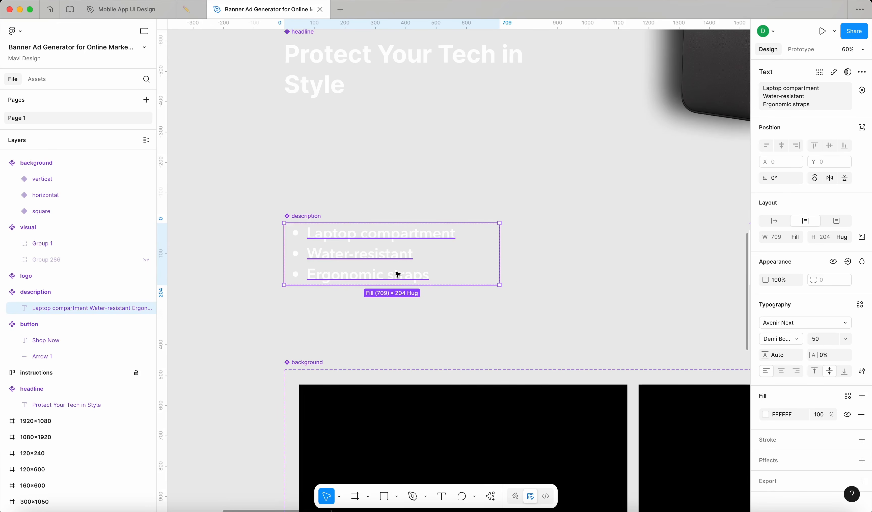
pyautogui.click(778, 323)
pyautogui.write('Inter')
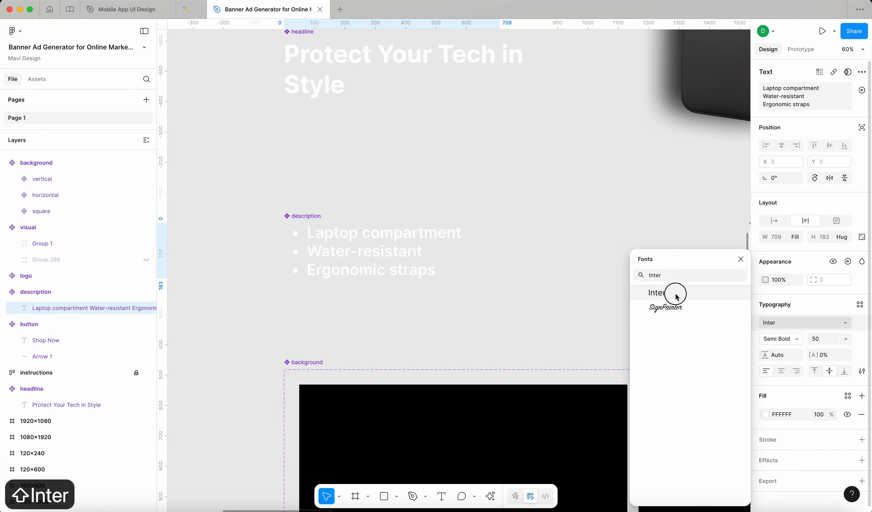
pyautogui.click(677, 296)
pyautogui.click(590, 322)
# - Duplicate the redesigned ad's vertical Brand text outside the frame and rotate the copy to 0° so it reads horizontally
pyautogui.scroll(-6, 590, 321)
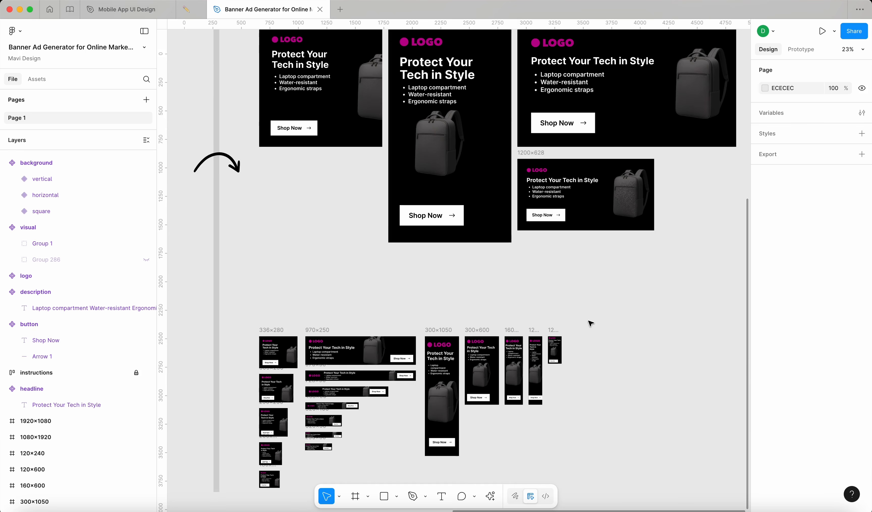
pyautogui.hscroll(-10, 590, 323)
pyautogui.scroll(5, 232, 191)
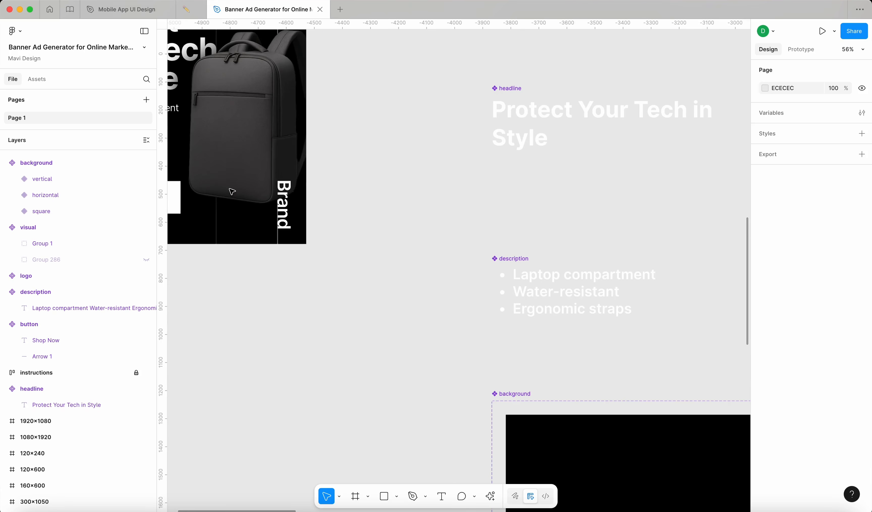
pyautogui.click(287, 207)
pyautogui.keyDown('alt'); pyautogui.moveTo(287, 208); pyautogui.dragTo(405, 216); pyautogui.keyUp('alt')
pyautogui.scroll(2, 397, 189)
pyautogui.hscroll(-5, 404, 216)
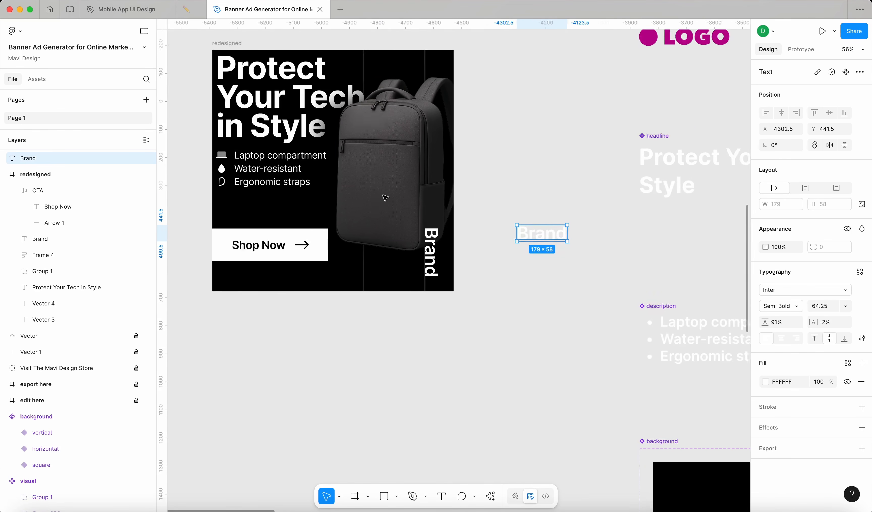
pyautogui.scroll(3, 466, 229)
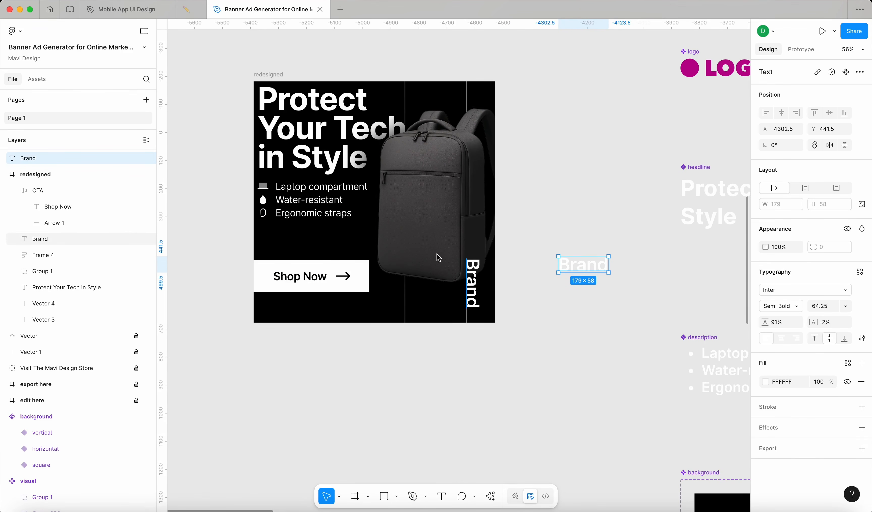
# - Bring the horizontal Brand text over to the logo component and cut and paste it inside that component
pyautogui.hscroll(4, 560, 270)
pyautogui.scroll(-5, 515, 263)
pyautogui.moveTo(469, 277); pyautogui.dragTo(493, 178)
pyautogui.scroll(6, 527, 171)
pyautogui.click(429, 172)
pyautogui.click(380, 183)
pyautogui.press('super+x')
pyautogui.click(476, 184)
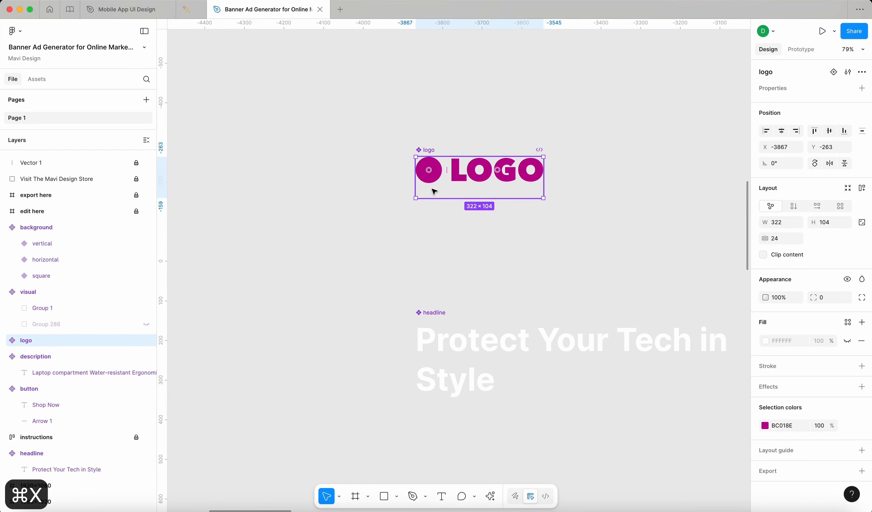
pyautogui.press('super+v')
# - Scale the Brand text to 322 × 105 over the old logo and delete the logo component's original logo group
pyautogui.moveTo(478, 181); pyautogui.dragTo(543, 195)
pyautogui.press('k')
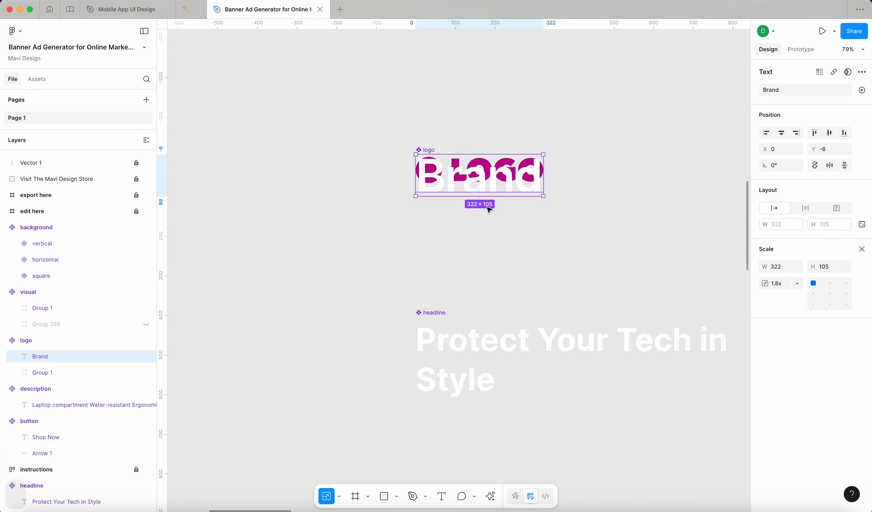
pyautogui.hotkey('shift', 'Return')
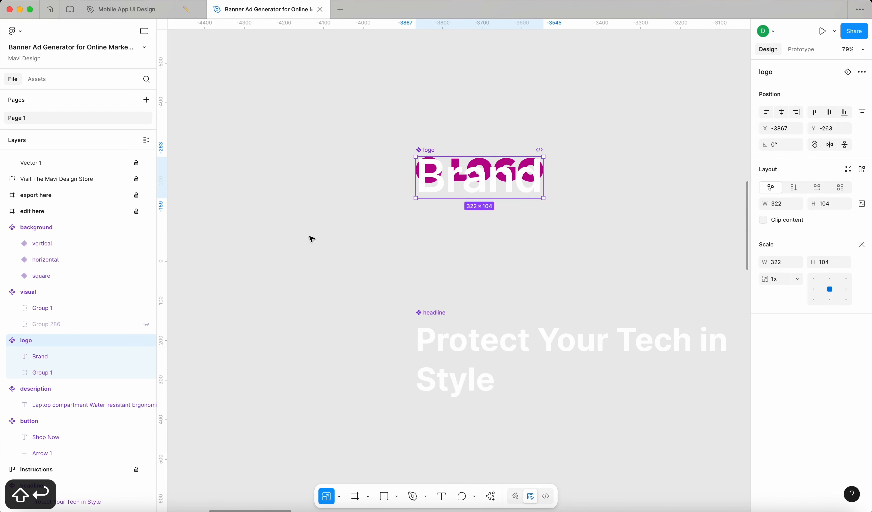
pyautogui.click(139, 372)
pyautogui.press('BackSpace')
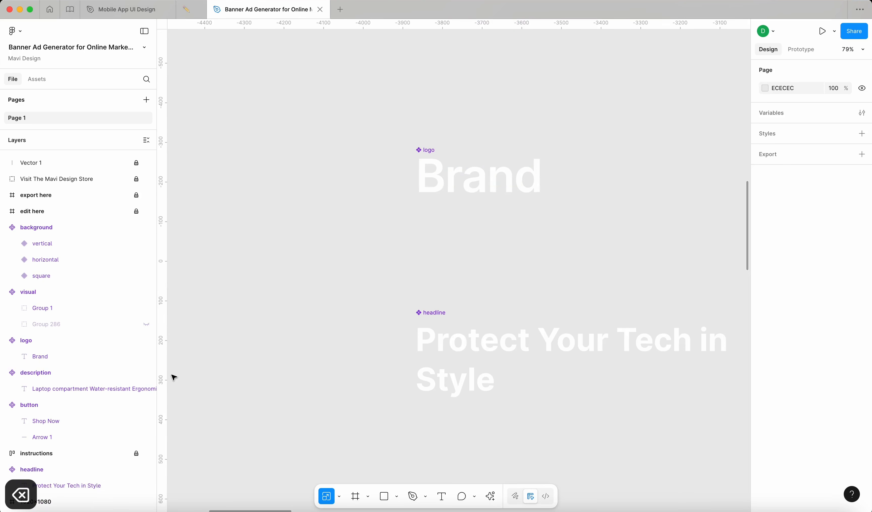
# - Examine the Brand logo across the export banners together with the headline, bullets and button
pyautogui.scroll(-5, 378, 313)
pyautogui.moveTo(378, 313); pyautogui.dragTo(153, 154)
pyautogui.scroll(-4, 296, 195)
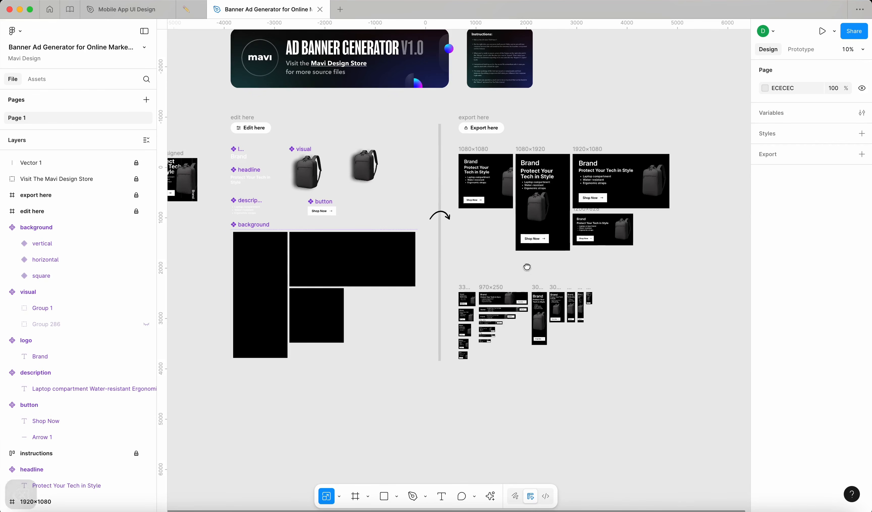
pyautogui.moveTo(526, 266); pyautogui.dragTo(455, 259)
pyautogui.scroll(10, 536, 154)
pyautogui.scroll(-6, 480, 120)
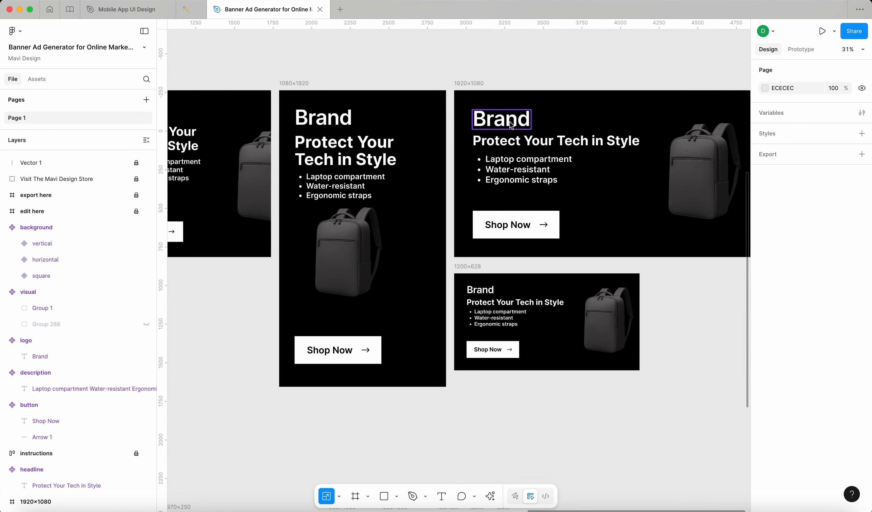
# - Examine the large and small export banner sizes and the component originals for details still missing from the redesign
pyautogui.scroll(-3, 491, 136)
pyautogui.scroll(-8, 440, 203)
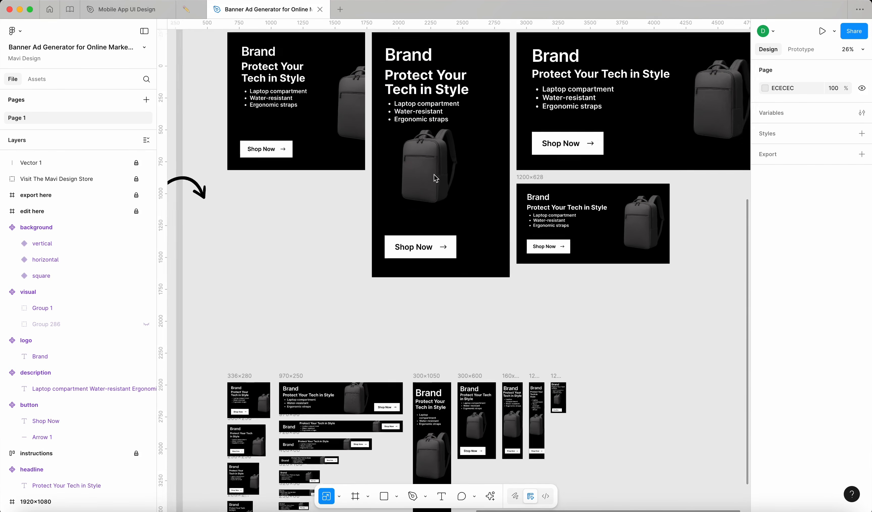
pyautogui.scroll(-4, 528, 209)
pyautogui.scroll(6, 385, 282)
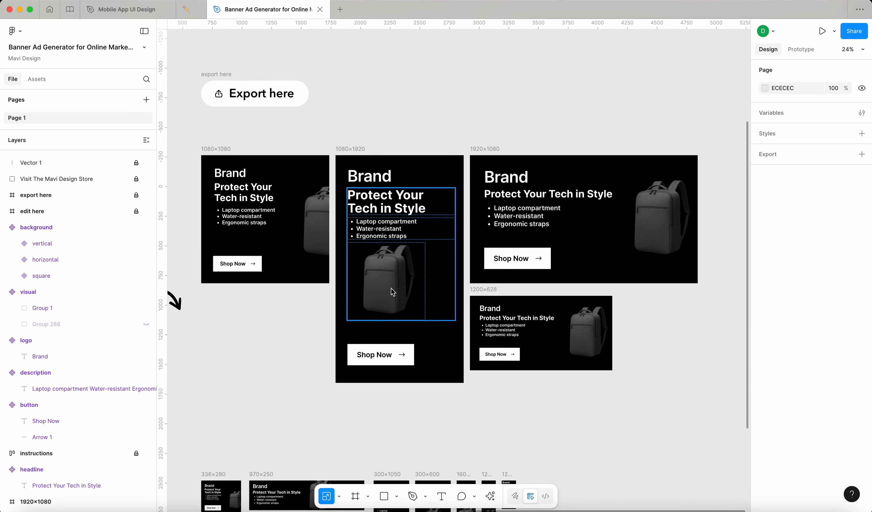
pyautogui.hscroll(-4, 523, 335)
pyautogui.scroll(-5, 523, 334)
pyautogui.scroll(3, 458, 257)
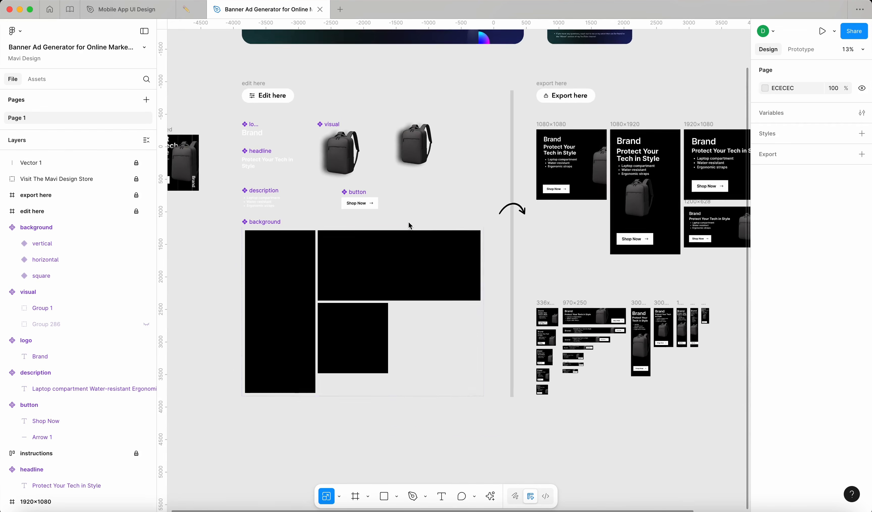
# - Copy the two thin vertical lines from the redesigned ad and paste them into the horizontal background variant
pyautogui.hscroll(2, 409, 226)
pyautogui.hscroll(-3, 603, 282)
pyautogui.scroll(10, 368, 113)
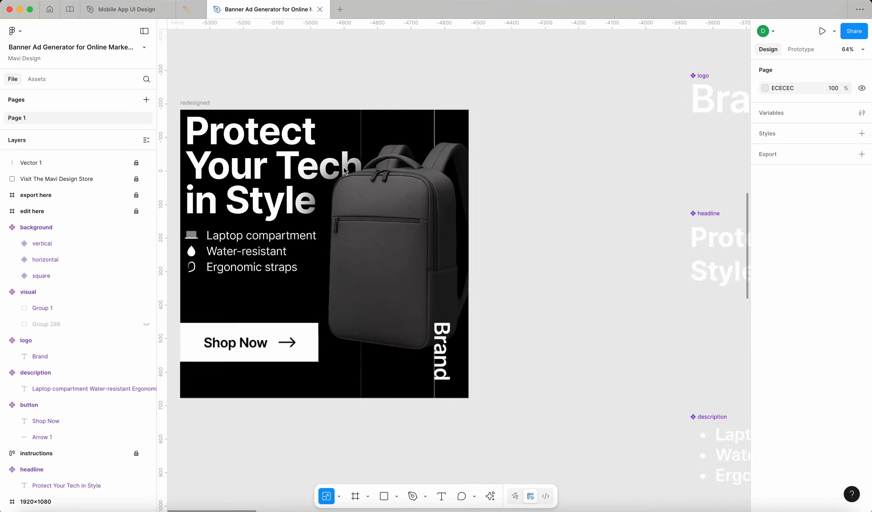
pyautogui.click(367, 113)
pyautogui.keyDown('shift'); pyautogui.click(469, 109); pyautogui.keyUp('shift')
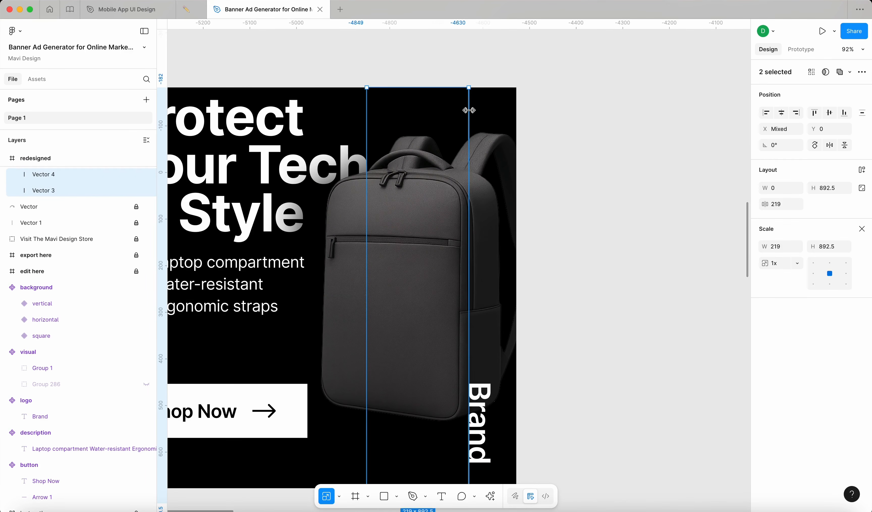
pyautogui.press('super+c')
pyautogui.scroll(-10, 595, 168)
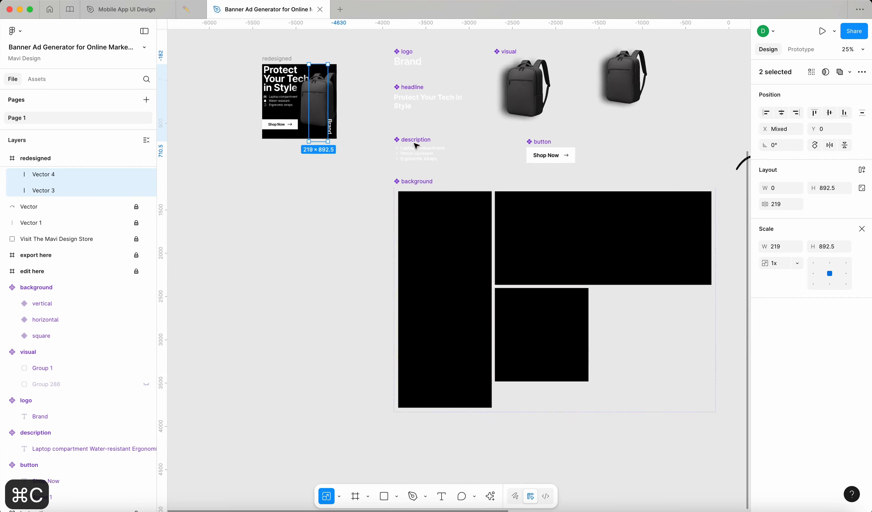
pyautogui.click(539, 212)
pyautogui.scroll(4, 630, 221)
pyautogui.press('super+v')
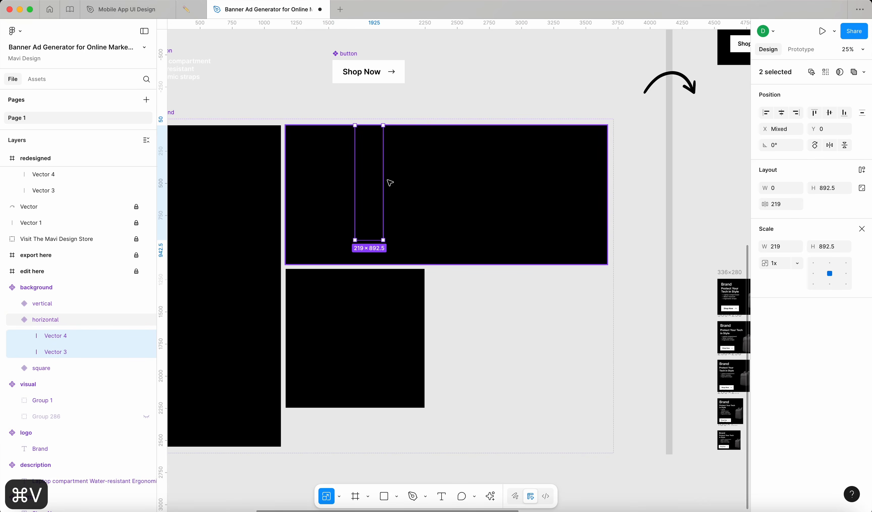
# - Scale the two pasted lines to 539 × 2197 so they span the full height of the horizontal background
pyautogui.moveTo(389, 182); pyautogui.dragTo(525, 206)
pyautogui.press('super+y')
pyautogui.press('super+z')
pyautogui.press('v')
pyautogui.press('super+z')
pyautogui.press('super+z')
pyautogui.scroll(-5, 523, 205)
pyautogui.hscroll(6, 524, 206)
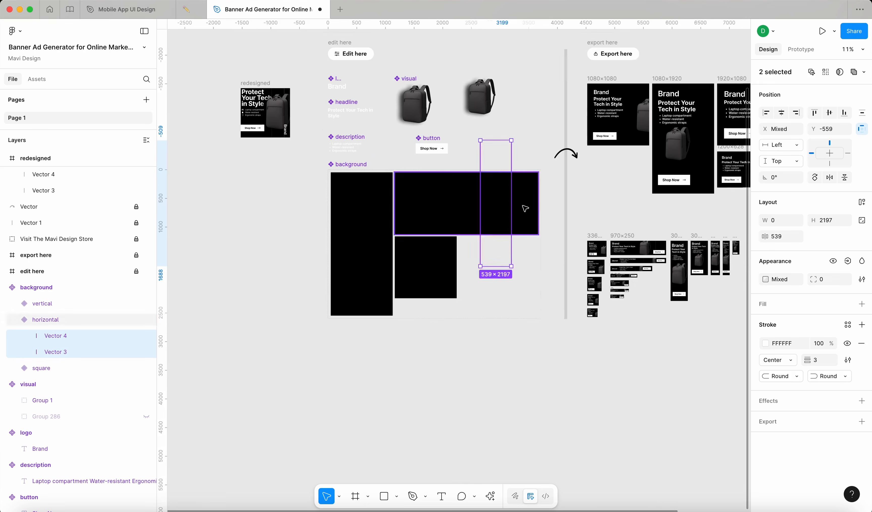
# - Move the two lines farther toward the right end of the horizontal background, behind the backpack in the export banners
pyautogui.scroll(8, 628, 126)
pyautogui.scroll(-5, 620, 145)
pyautogui.hscroll(-6, 510, 162)
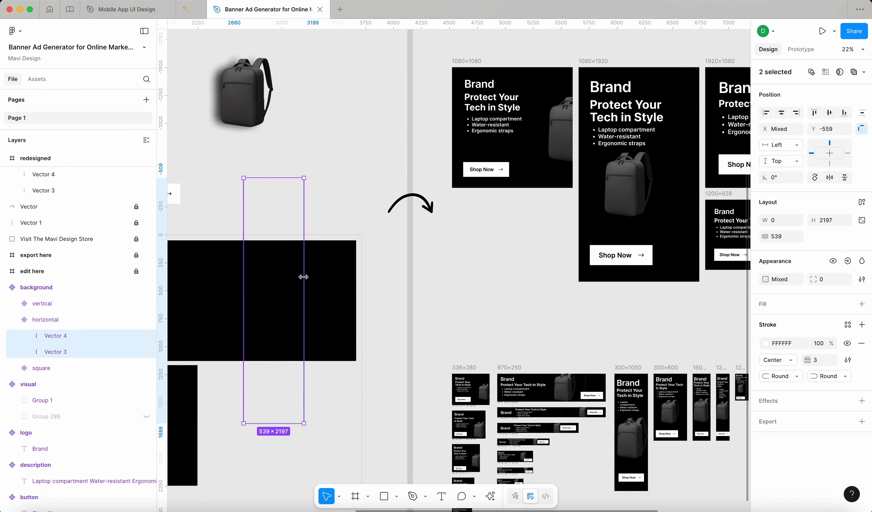
pyautogui.click(294, 283)
pyautogui.moveTo(294, 283)
pyautogui.mouseDown()
pyautogui.moveTo(305, 283)
pyautogui.moveTo(297, 283)
pyautogui.mouseUp()
pyautogui.hscroll(1, 306, 283)
pyautogui.scroll(-4, 297, 283)
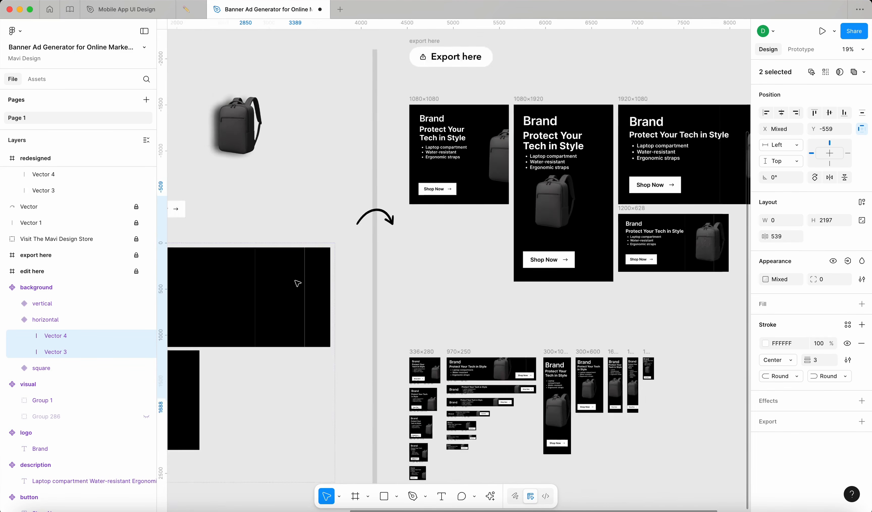
# - Narrow the spacing between the horizontal background's two lines to 383 and fine-tune their position behind the backpack
pyautogui.hscroll(-5, 342, 203)
pyautogui.scroll(-4, 383, 279)
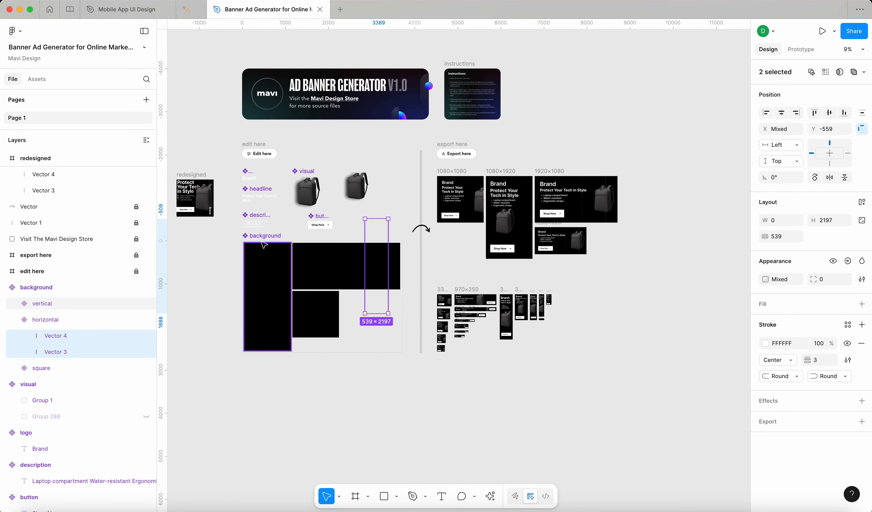
pyautogui.scroll(10, 607, 191)
pyautogui.scroll(-7, 601, 192)
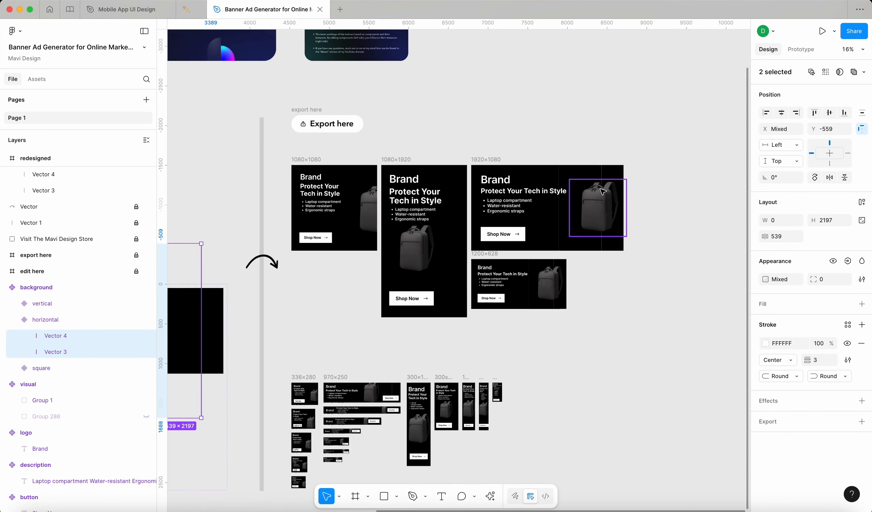
pyautogui.hscroll(-4, 594, 197)
pyautogui.scroll(4, 317, 259)
pyautogui.moveTo(314, 263); pyautogui.dragTo(347, 264)
pyautogui.scroll(-6, 335, 264)
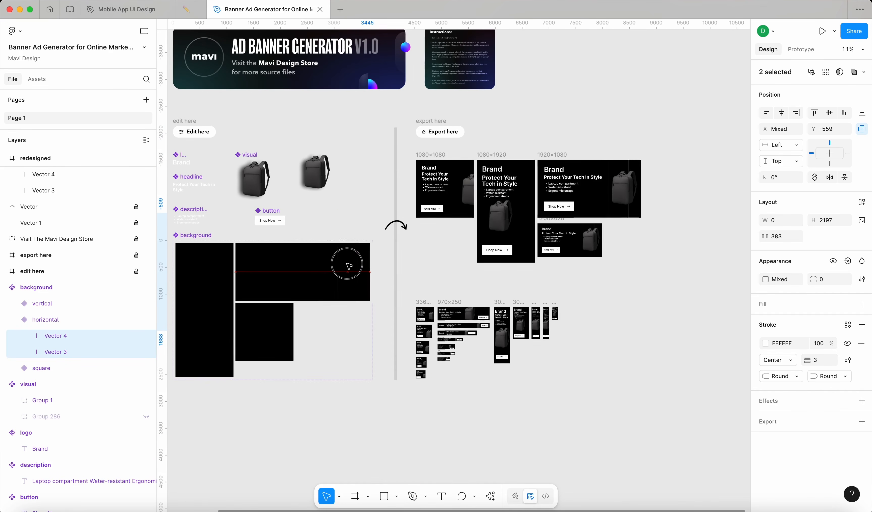
pyautogui.hscroll(-6, 345, 264)
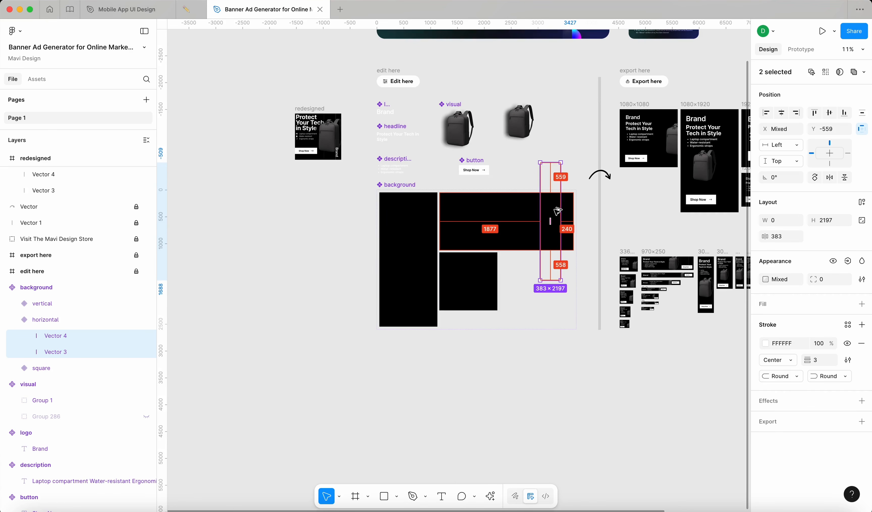
# - Try to place a copy of the horizontal background's two lines over the square background variant
pyautogui.moveTo(555, 200); pyautogui.dragTo(473, 277)
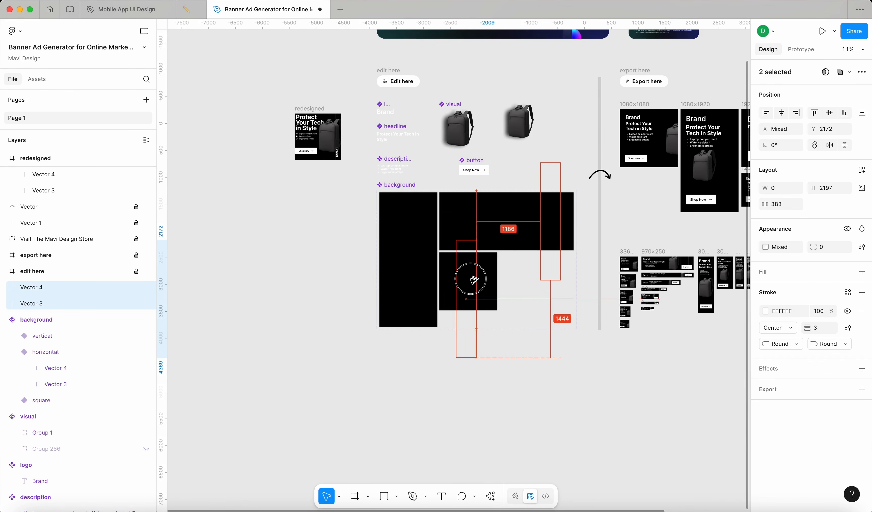
pyautogui.press('super+z')
pyautogui.scroll(5, 477, 286)
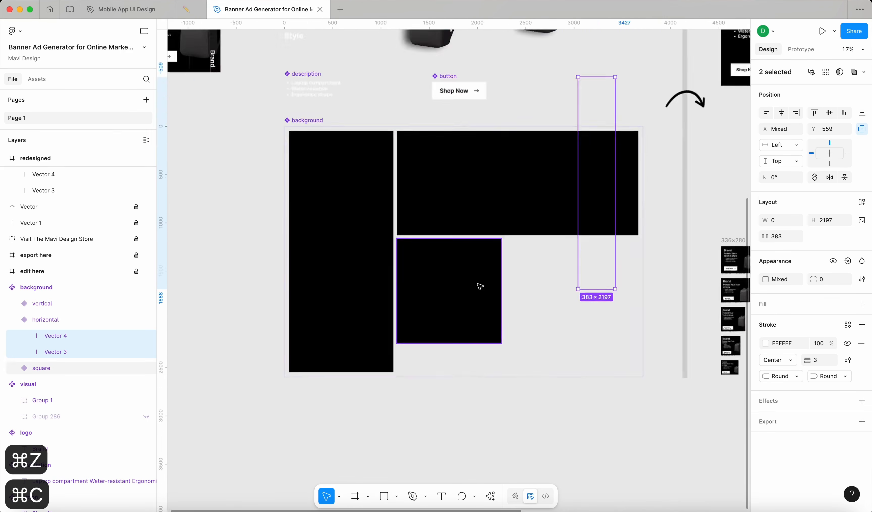
pyautogui.click(497, 296)
pyautogui.press('super+v')
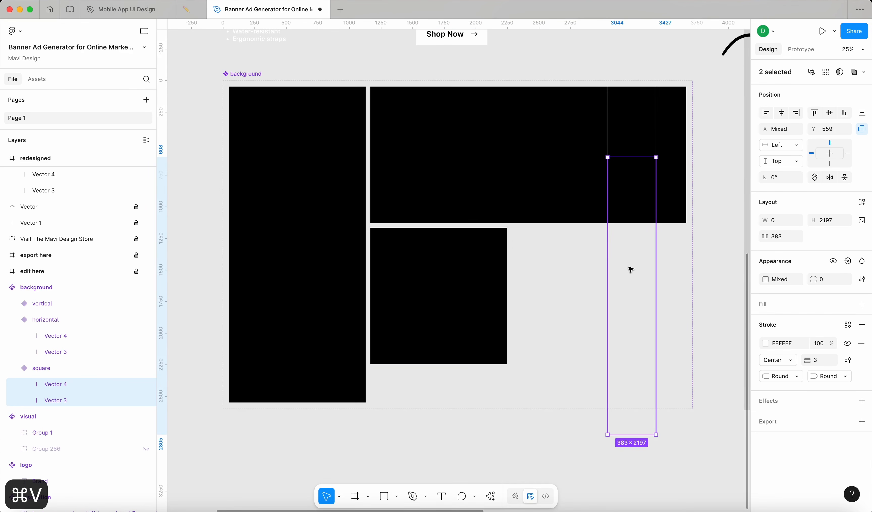
pyautogui.moveTo(631, 270); pyautogui.dragTo(457, 272)
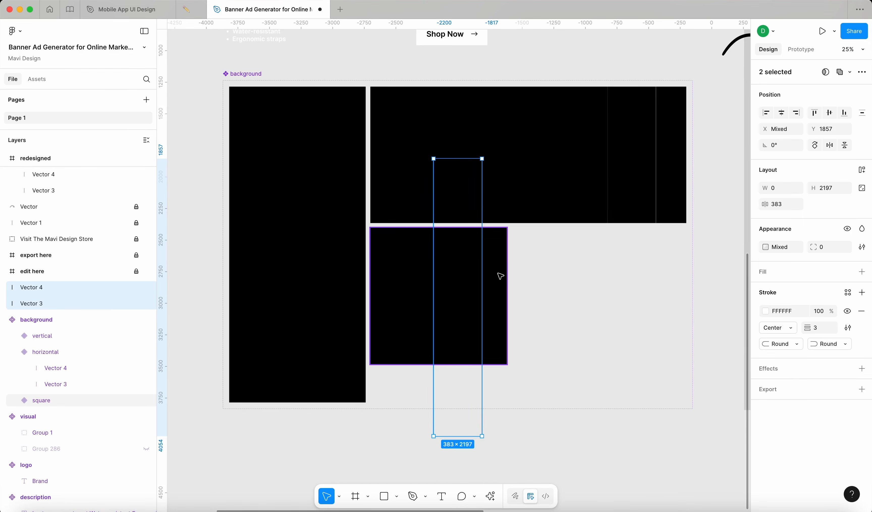
pyautogui.press('super+x')
# - Copy the horizontal background's two lines into the square variant and shift them horizontally until they lie inside it
pyautogui.click(640, 197)
pyautogui.press('Return')
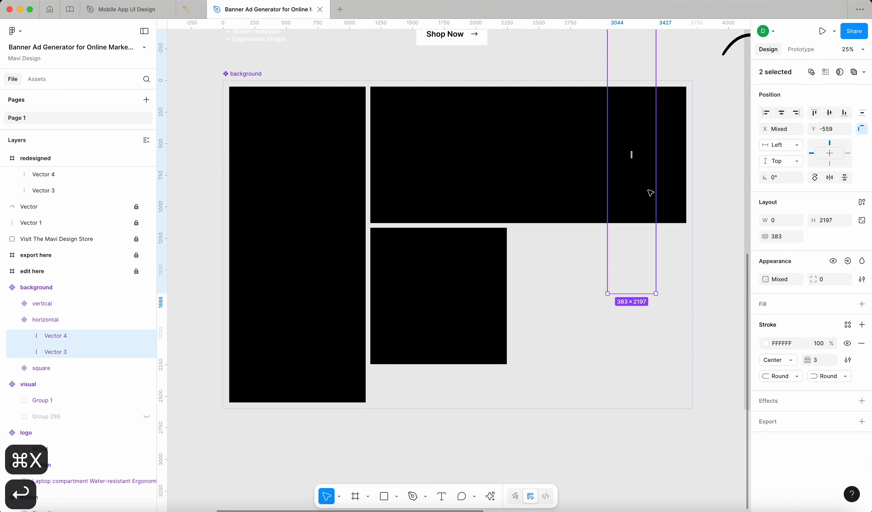
pyautogui.click(424, 304)
pyautogui.press('super+c')
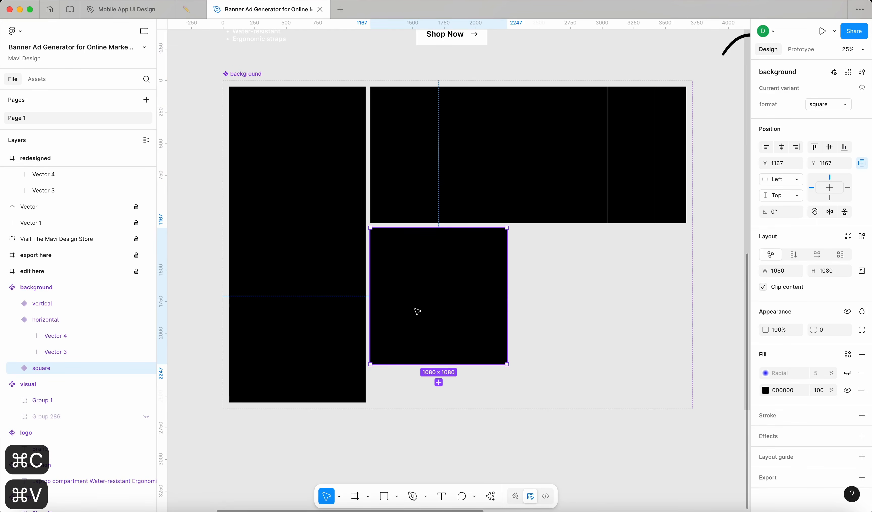
pyautogui.press('super+v')
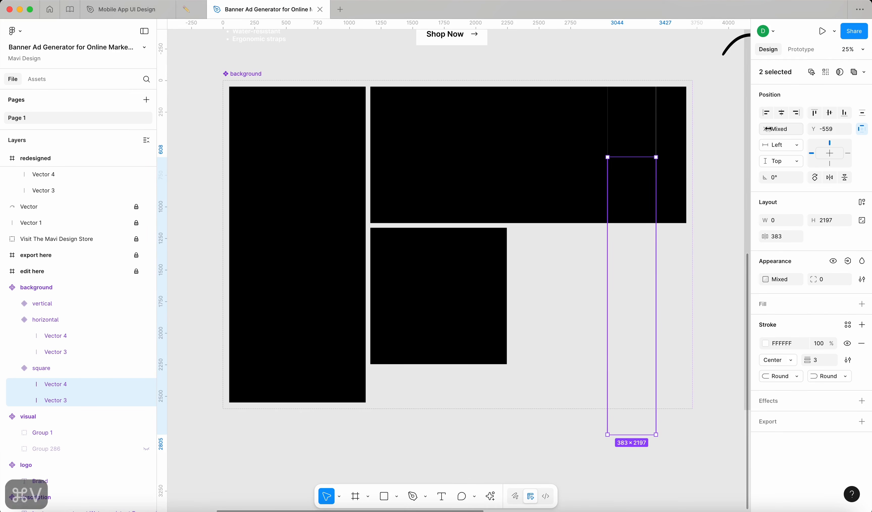
pyautogui.moveTo(768, 129); pyautogui.dragTo(728, 134)
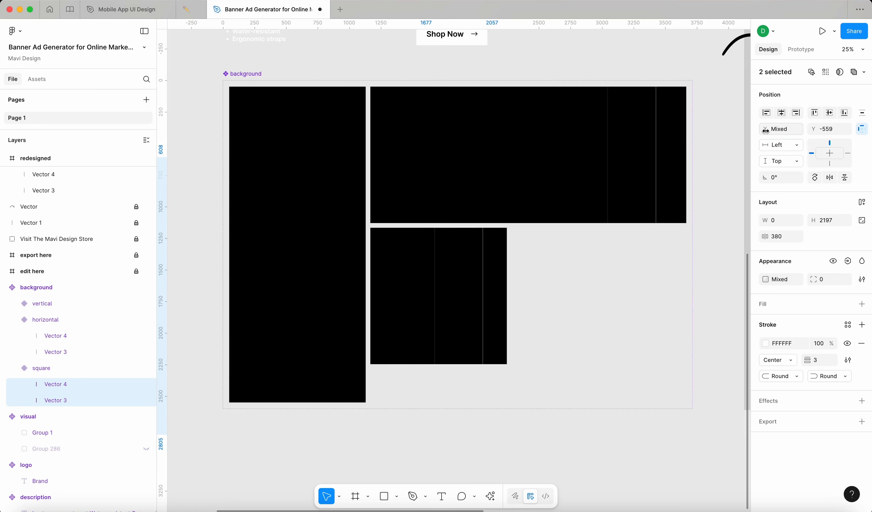
# - Narrow the spacing of the square background's two lines to 233 and shift them closer to its right edge
pyautogui.scroll(-10, 535, 197)
pyautogui.hscroll(5, 543, 229)
pyautogui.scroll(10, 449, 302)
pyautogui.scroll(-2, 444, 302)
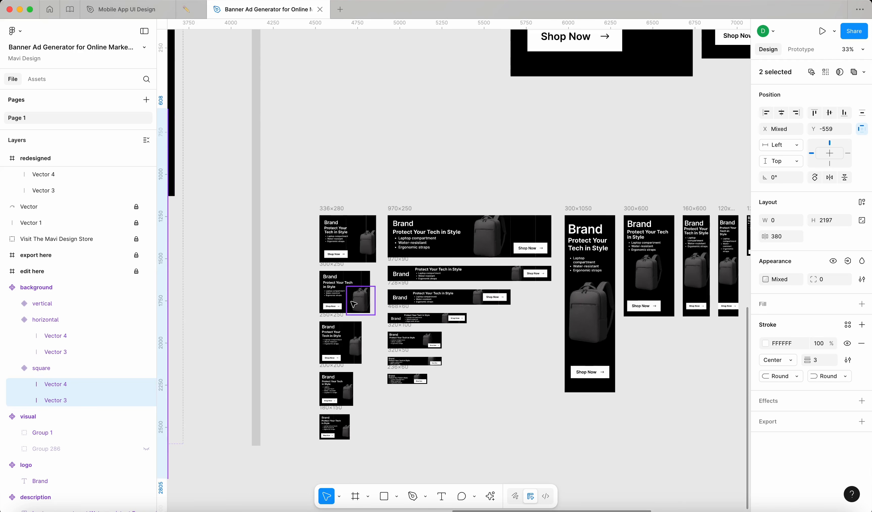
pyautogui.scroll(10, 338, 257)
pyautogui.scroll(-10, 430, 159)
pyautogui.hscroll(-12, 484, 183)
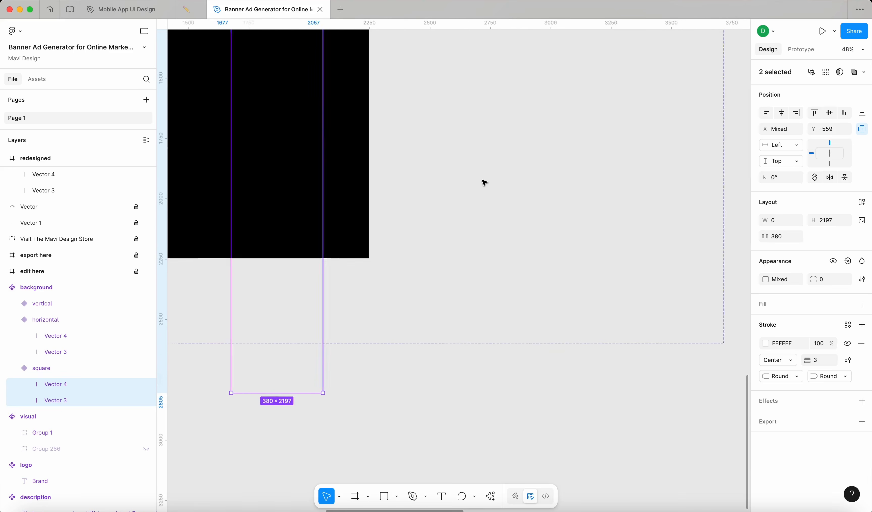
pyautogui.scroll(-5, 484, 183)
pyautogui.hscroll(-2, 413, 185)
pyautogui.moveTo(444, 210); pyautogui.dragTo(498, 212)
pyautogui.moveTo(498, 212); pyautogui.dragTo(495, 212)
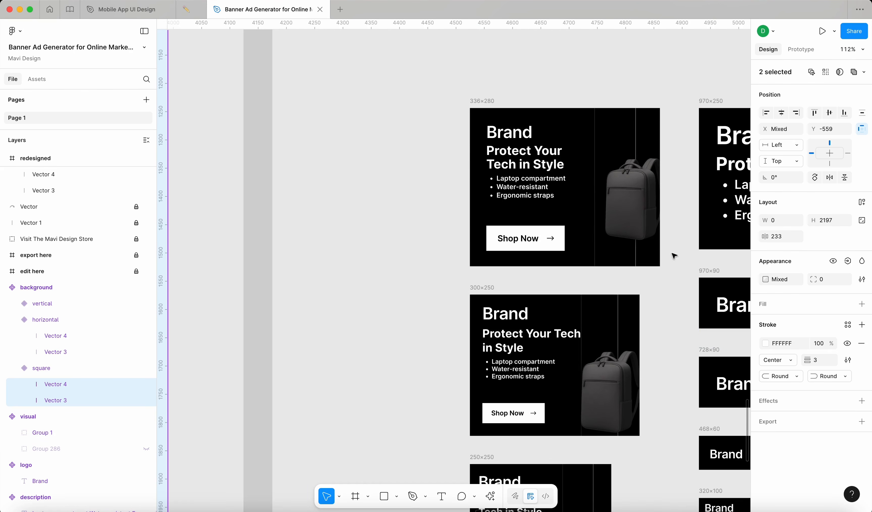
# - Copy the square background's two lines into the vertical background variant and move them down into its height
pyautogui.scroll(-10, 671, 256)
pyautogui.hscroll(-6, 660, 255)
pyautogui.scroll(-8, 601, 241)
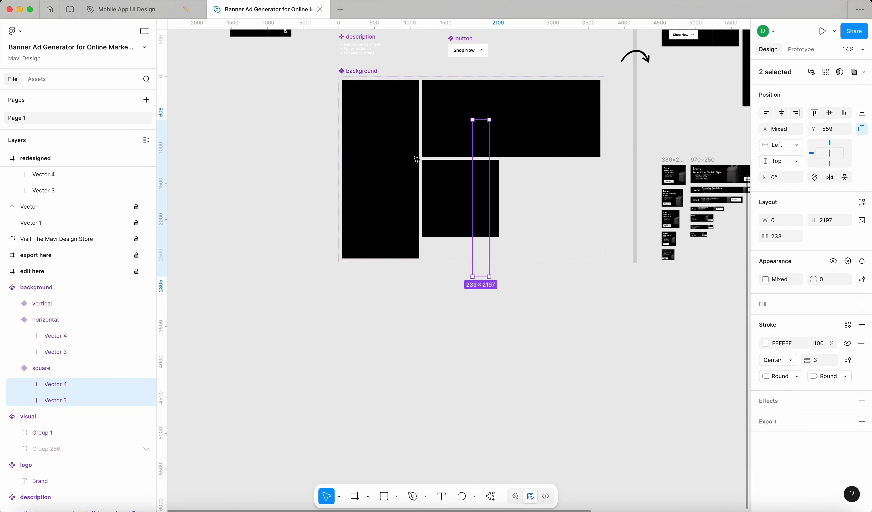
pyautogui.scroll(3, 457, 190)
pyautogui.hscroll(-1, 457, 190)
pyautogui.click(419, 205)
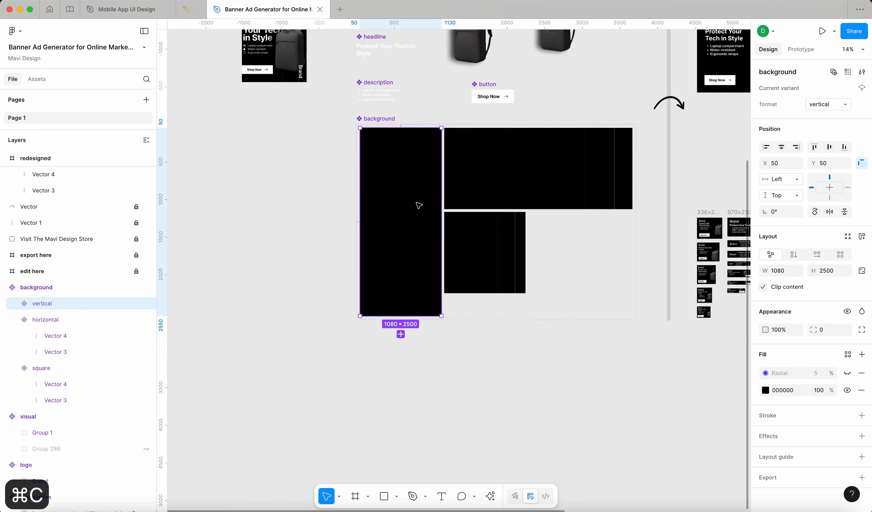
pyautogui.scroll(5, 419, 204)
pyautogui.press('super+v')
pyautogui.moveTo(433, 177); pyautogui.dragTo(435, 260)
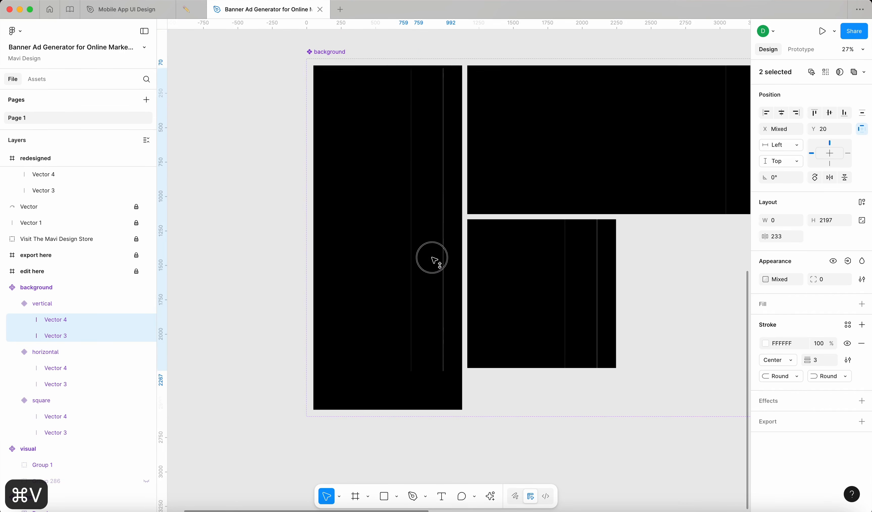
# - Extend the vertical background's lines up to its top edge and widen their spacing by moving the left line outward
pyautogui.hotkey('alt', 'v')
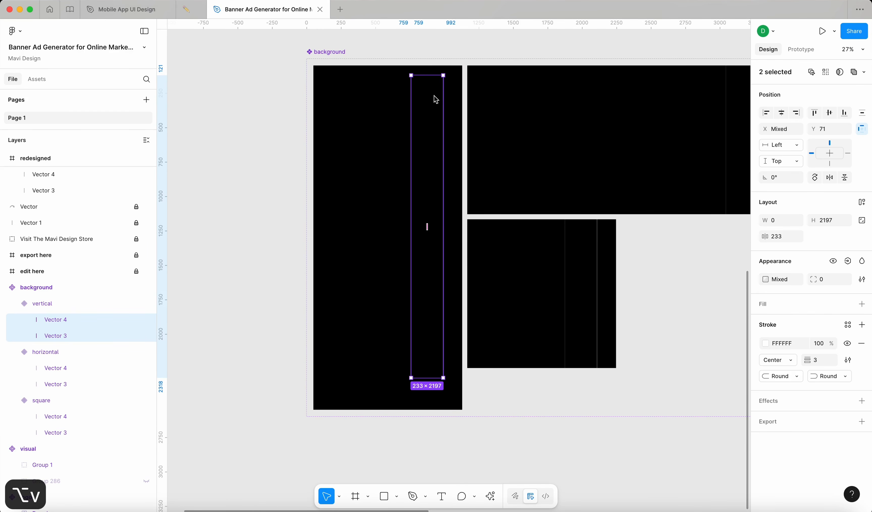
pyautogui.moveTo(436, 76); pyautogui.dragTo(438, 52)
pyautogui.moveTo(408, 129); pyautogui.dragTo(401, 133)
pyautogui.click(203, 184)
# - Examine how the vertical lines sit behind the content in the large and small export banners
pyautogui.scroll(-5, 203, 183)
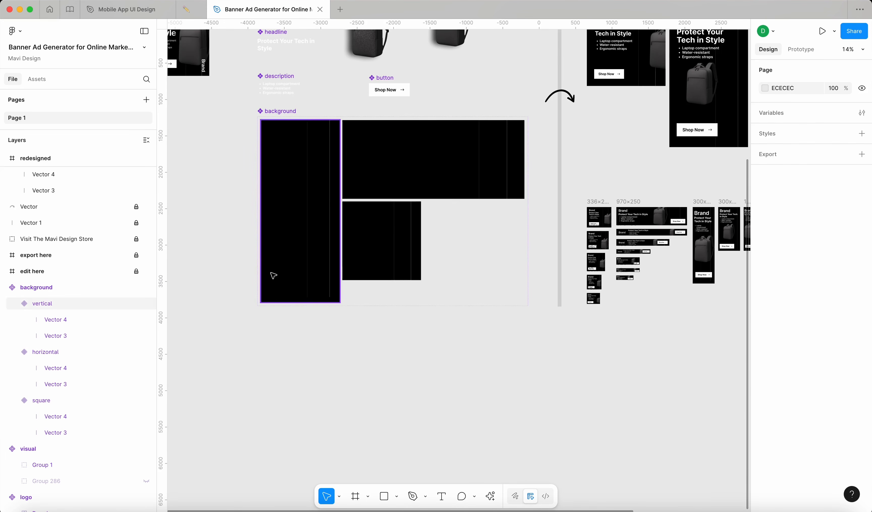
pyautogui.hscroll(5, 422, 176)
pyautogui.scroll(6, 583, 106)
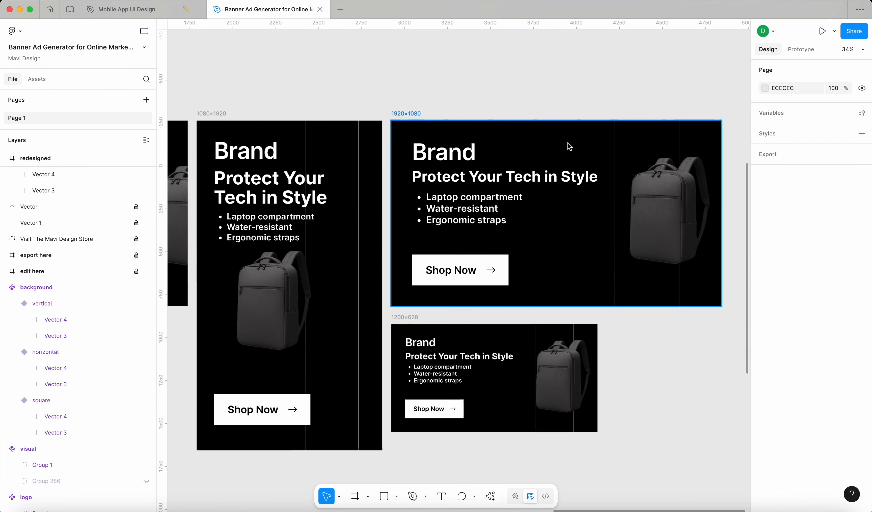
pyautogui.scroll(-5, 633, 229)
pyautogui.hscroll(-1, 633, 228)
pyautogui.scroll(-5, 515, 318)
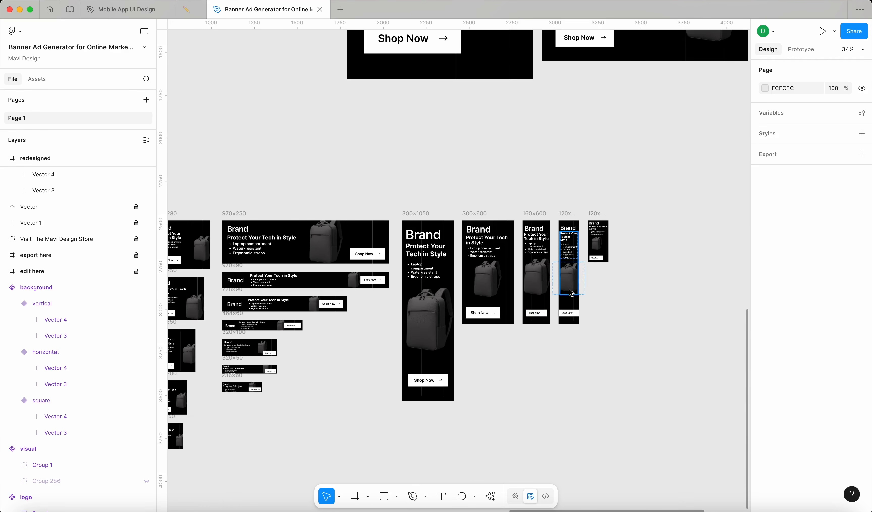
pyautogui.scroll(5, 576, 292)
pyautogui.scroll(-4, 664, 298)
pyautogui.scroll(-5, 408, 156)
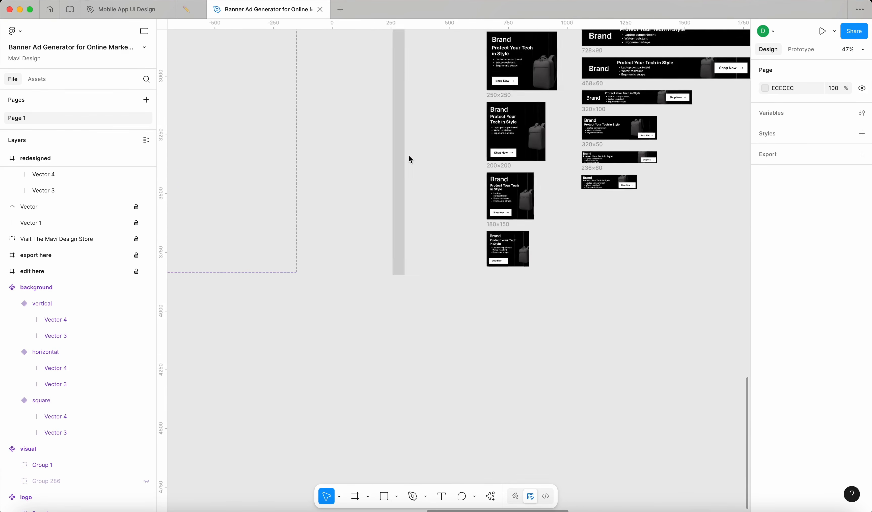
# - Change the description component's bullet text to a lighter font weight
pyautogui.hscroll(-15, 408, 157)
pyautogui.scroll(5, 426, 161)
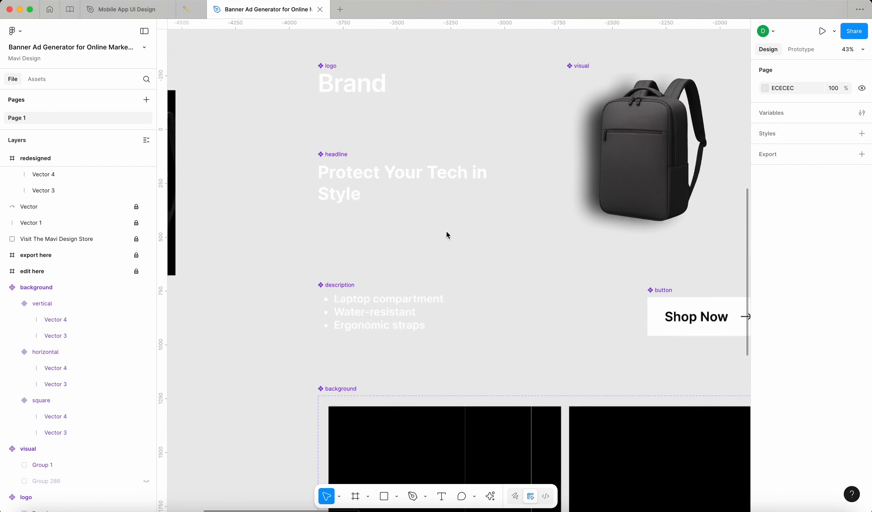
pyautogui.click(364, 318)
pyautogui.click(825, 413)
pyautogui.hotkey('shift', 'Down')
pyautogui.hotkey('shift', 'Down')
pyautogui.hotkey('shift', 'Down')
pyautogui.hotkey('shift', 'Down')
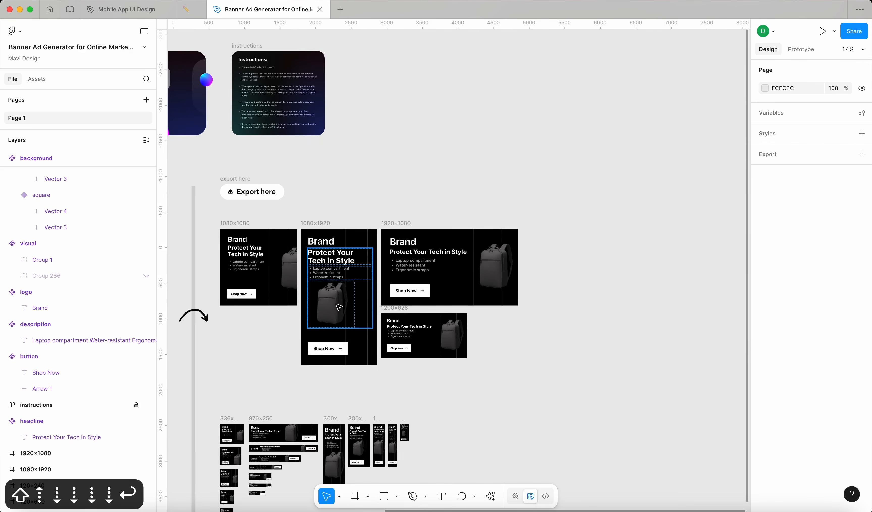
# - Examine how the bulleted description fits in the large and small export banners, especially the low horizontal formats
pyautogui.scroll(5, 339, 307)
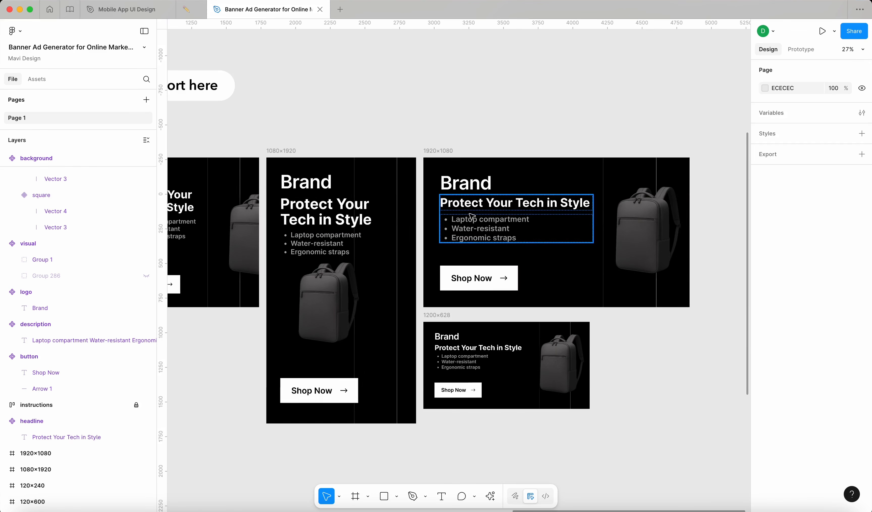
pyautogui.hscroll(-10, 514, 249)
pyautogui.scroll(-4, 474, 200)
pyautogui.scroll(-5, 473, 200)
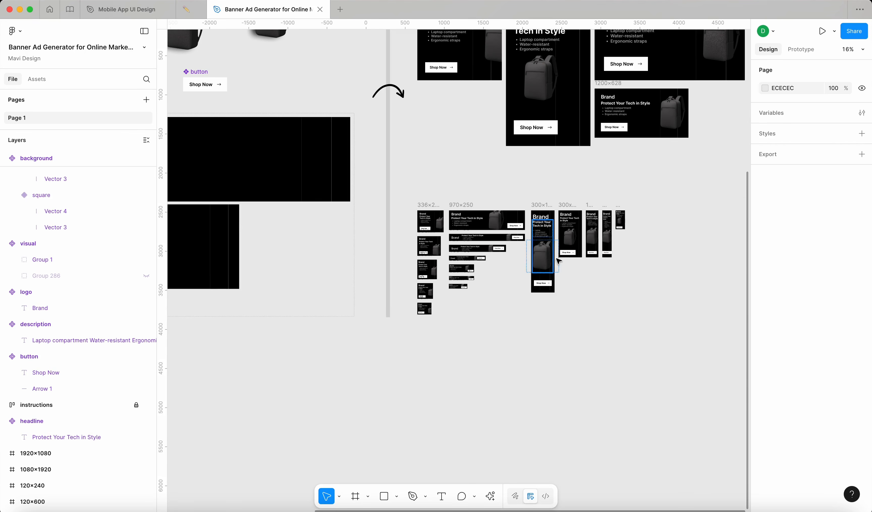
pyautogui.scroll(10, 678, 298)
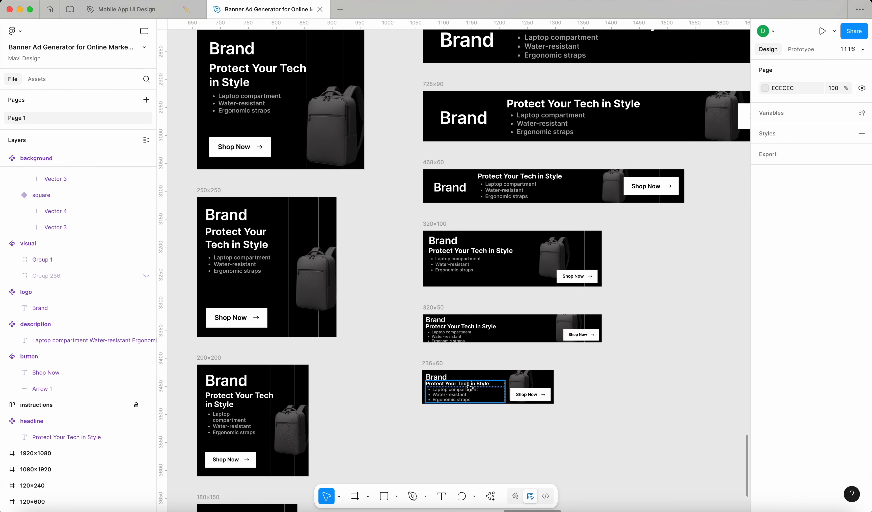
pyautogui.scroll(6, 453, 397)
pyautogui.scroll(-7, 419, 129)
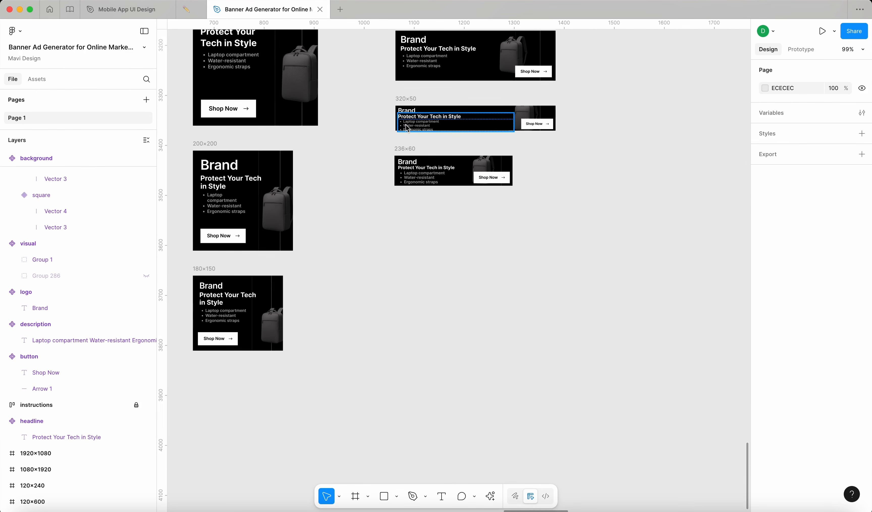
pyautogui.scroll(-5, 415, 129)
pyautogui.scroll(10, 463, 159)
pyautogui.hscroll(-7, 466, 164)
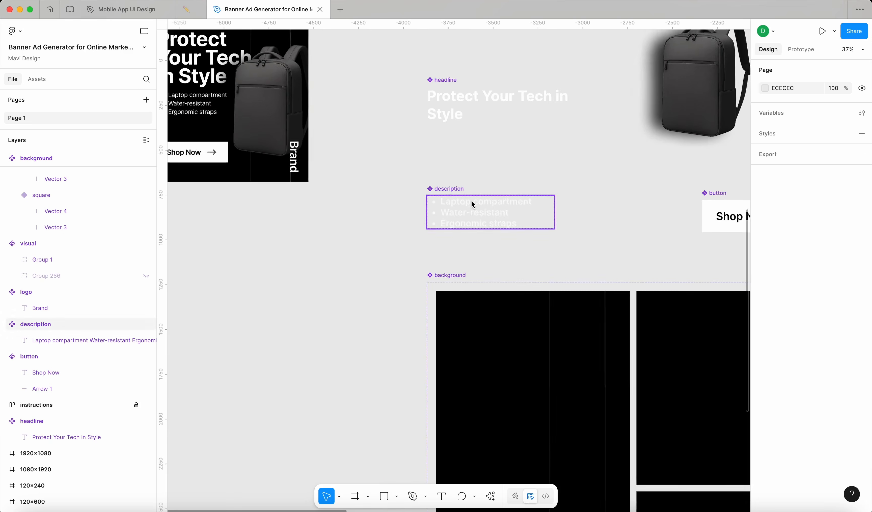
# - Move the button component farther away from the description component and add a second variant to the description
pyautogui.scroll(-3, 472, 205)
pyautogui.click(497, 212)
pyautogui.hscroll(3, 496, 212)
pyautogui.moveTo(536, 185); pyautogui.dragTo(570, 185)
pyautogui.scroll(5, 436, 192)
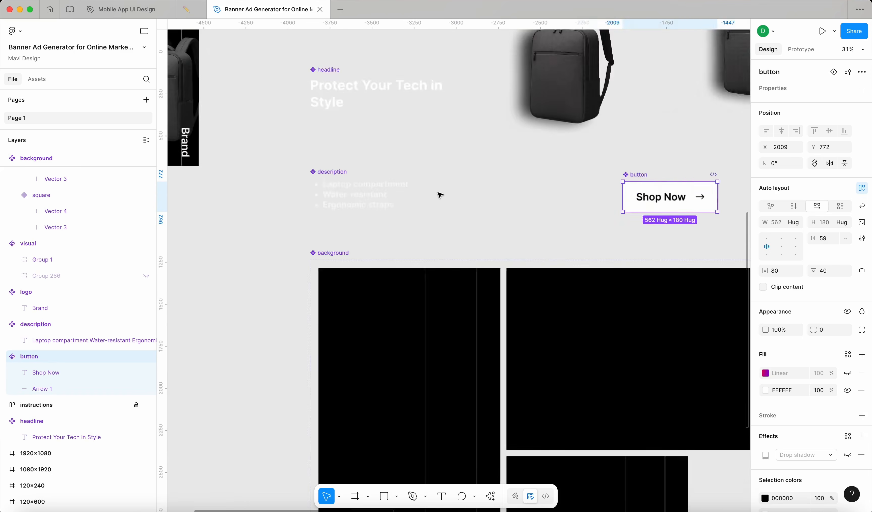
pyautogui.click(351, 194)
pyautogui.click(834, 72)
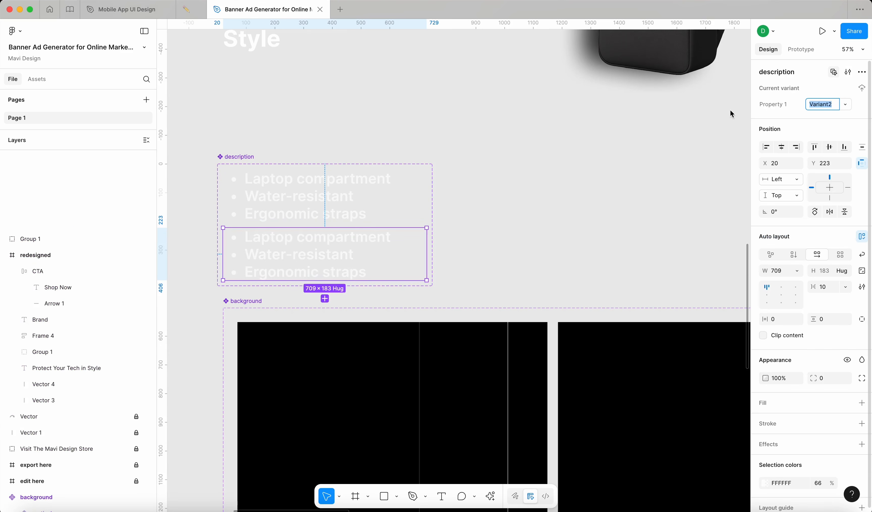
# - Widen the description component set and place Variant2 beside the default variant, aligned with its upper edge
pyautogui.click(249, 156)
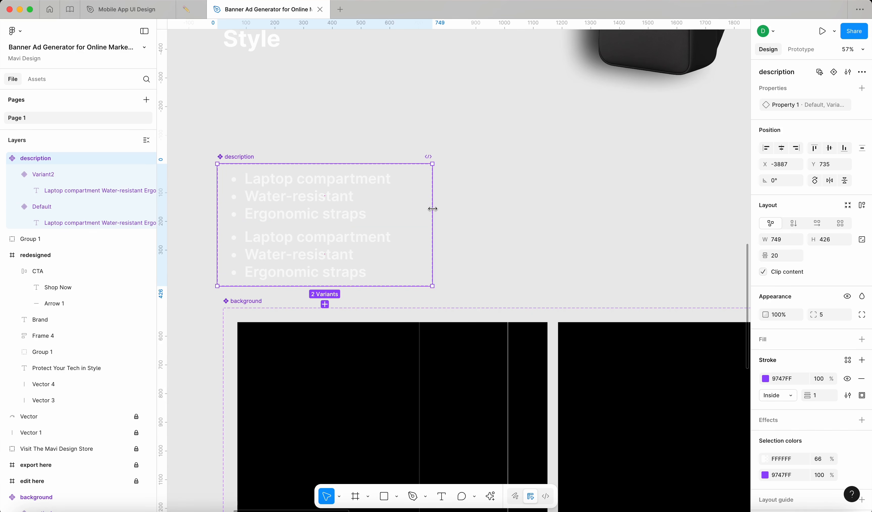
pyautogui.moveTo(432, 209); pyautogui.dragTo(685, 209)
pyautogui.click(268, 256)
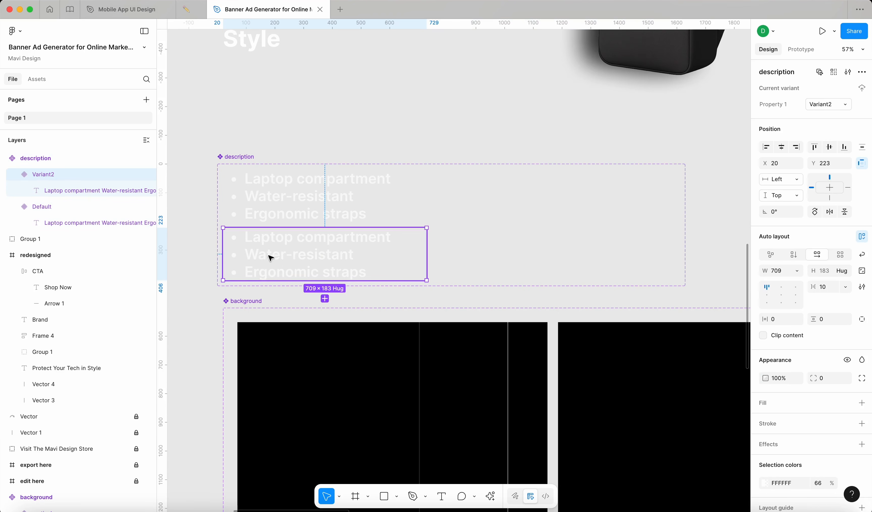
pyautogui.moveTo(268, 255); pyautogui.dragTo(482, 189)
# - Replace Variant2's bullet list with the running text "Laptop compartment, Water-resistant, Ergonomic straps"
pyautogui.click(478, 190)
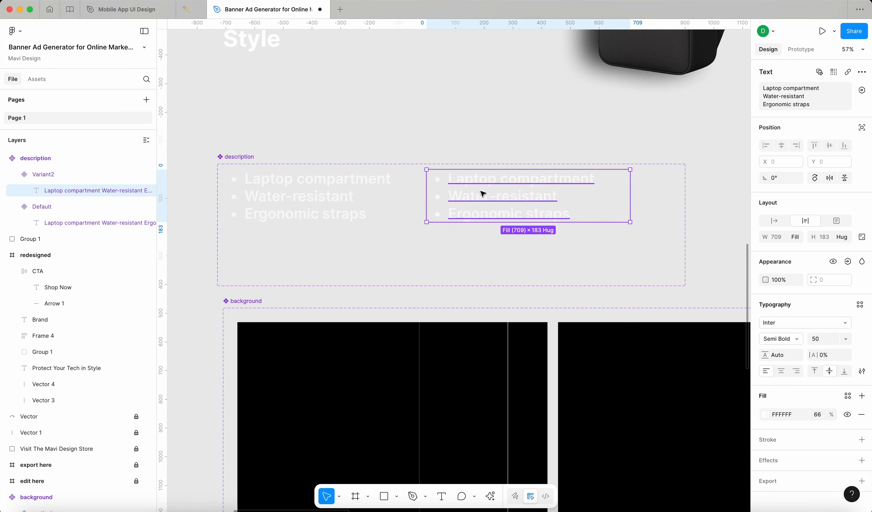
pyautogui.doubleClick(480, 193)
pyautogui.press('BackSpace')
pyautogui.press('BackSpace')
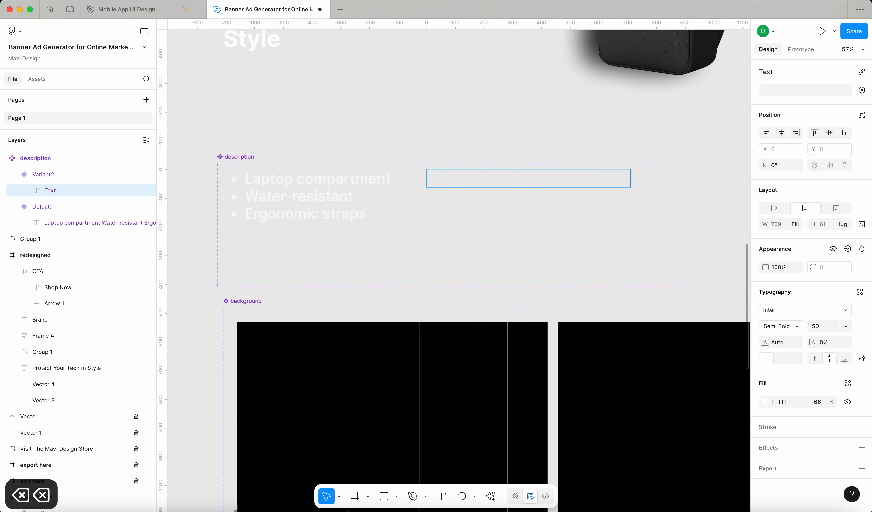
pyautogui.write('L')
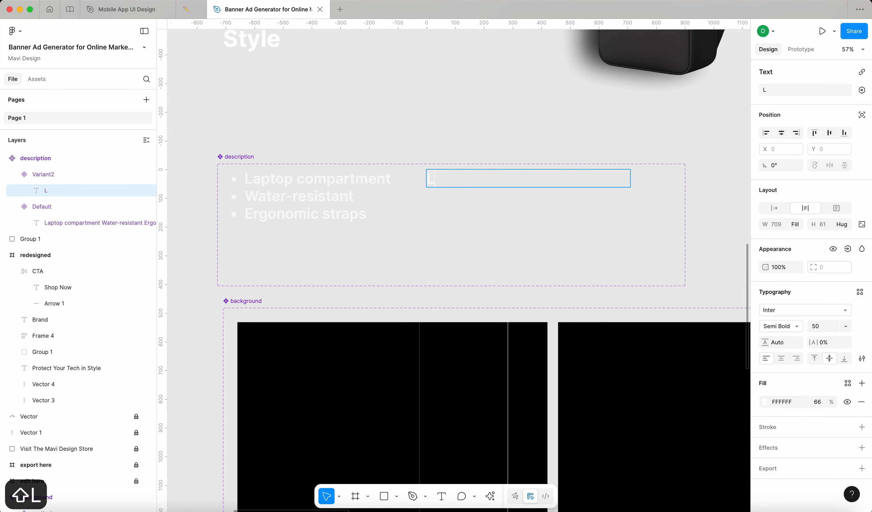
pyautogui.write('aptop compartment,')
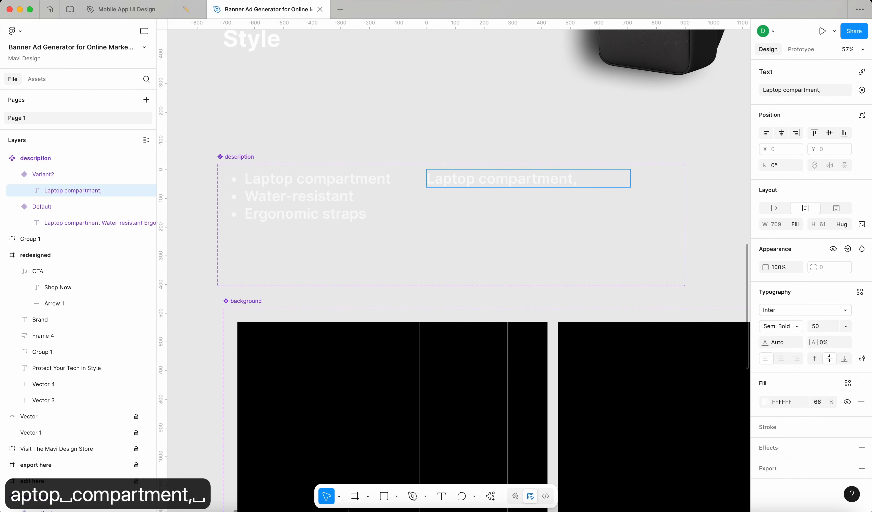
pyautogui.write(' Water-d')
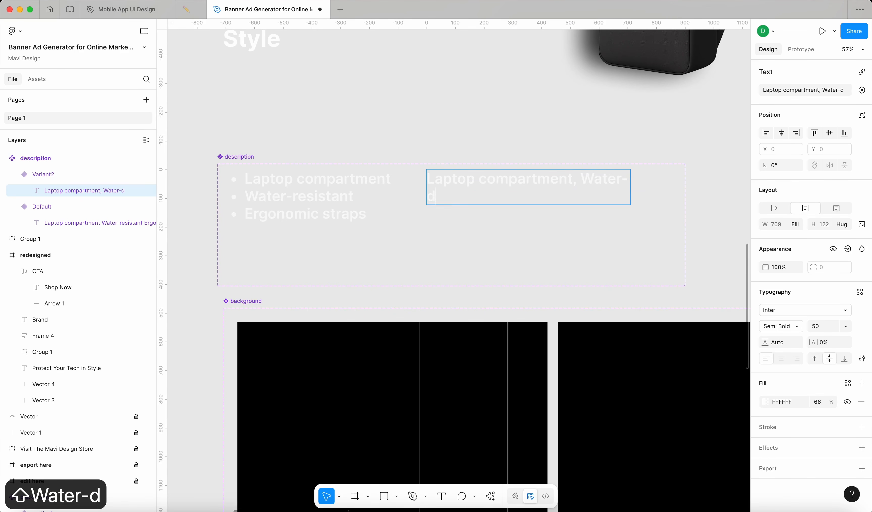
pyautogui.press('BackSpace')
pyautogui.write('resistant, Ergonomic')
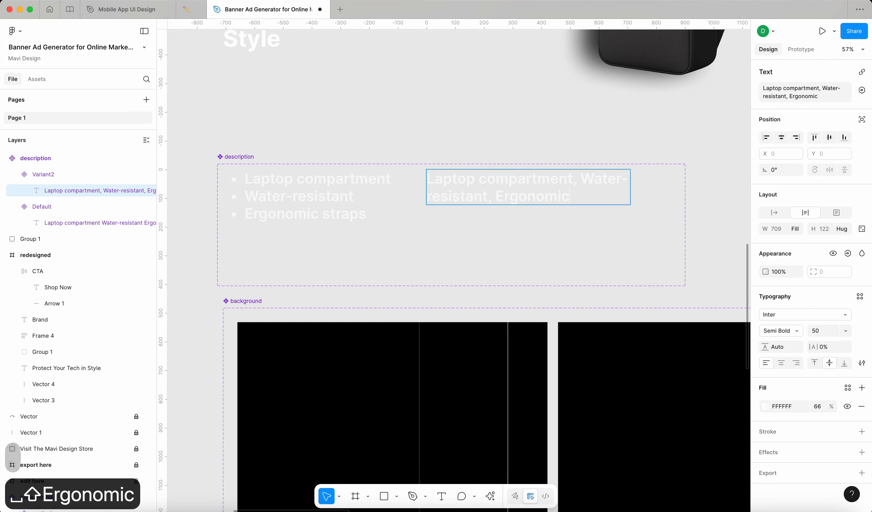
pyautogui.write(' straps')
pyautogui.press('Escape')
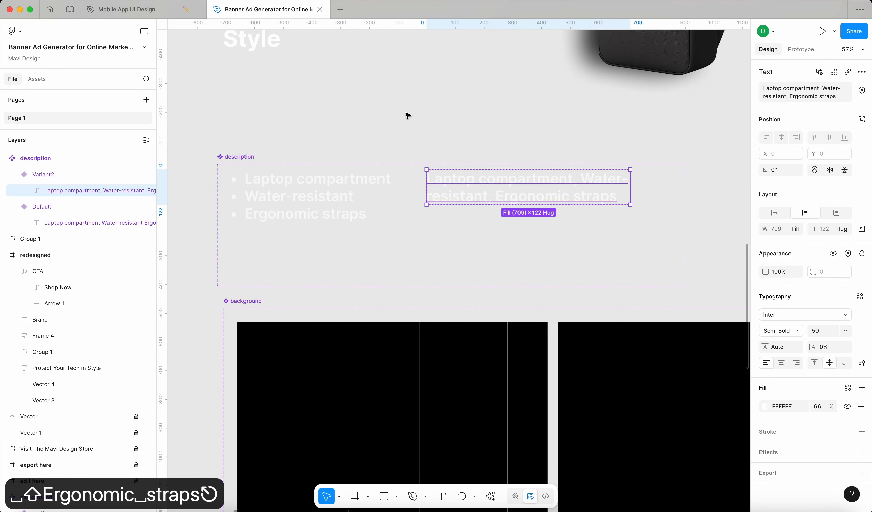
pyautogui.click(407, 115)
# - Switch the description in the 970×90 banner to Variant2
pyautogui.click(476, 187)
pyautogui.scroll(-6, 478, 188)
pyautogui.hscroll(15, 469, 187)
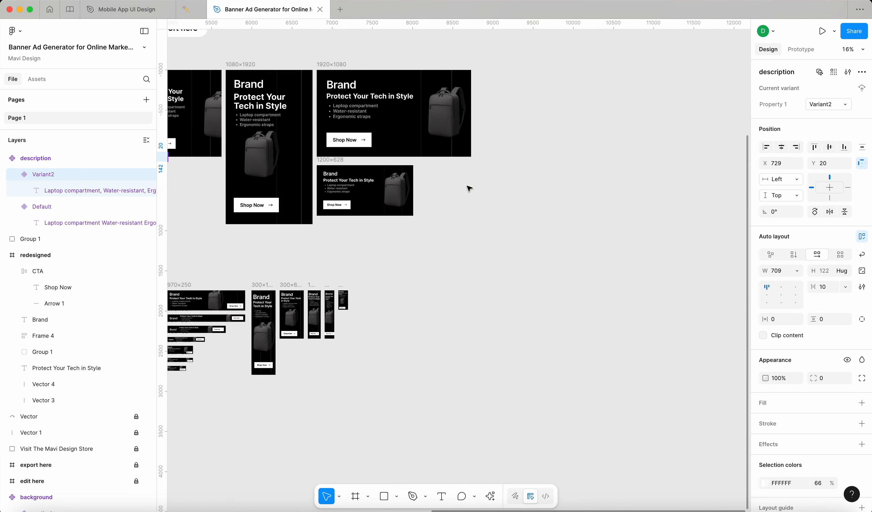
pyautogui.hscroll(-5, 469, 188)
pyautogui.scroll(8, 377, 305)
pyautogui.doubleClick(360, 267)
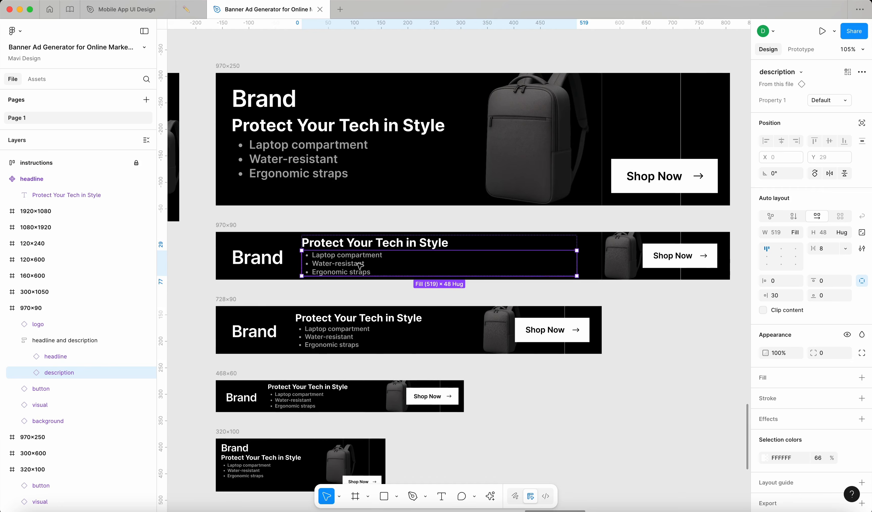
pyautogui.hscroll(-4, 361, 266)
pyautogui.scroll(8, 408, 248)
pyautogui.click(829, 100)
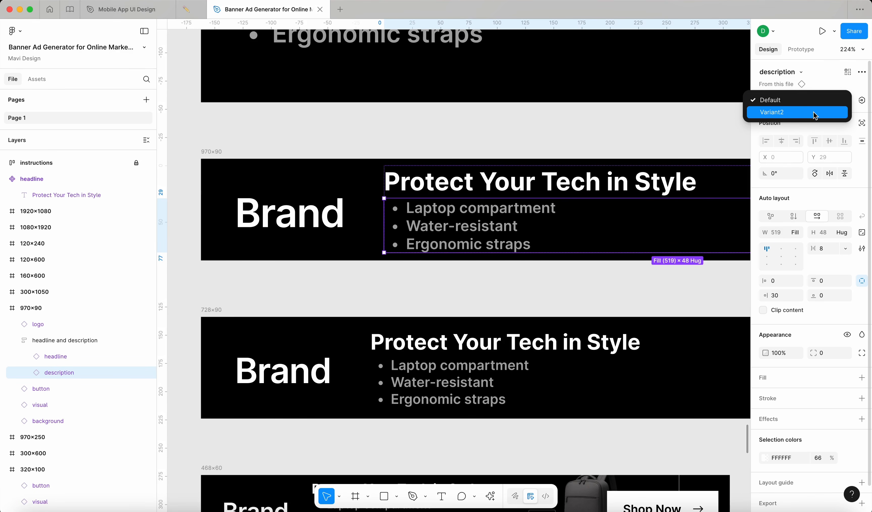
pyautogui.click(816, 111)
# - Set the font size of the description text in the 970×90 banner to 13
pyautogui.scroll(-5, 555, 292)
pyautogui.doubleClick(544, 287)
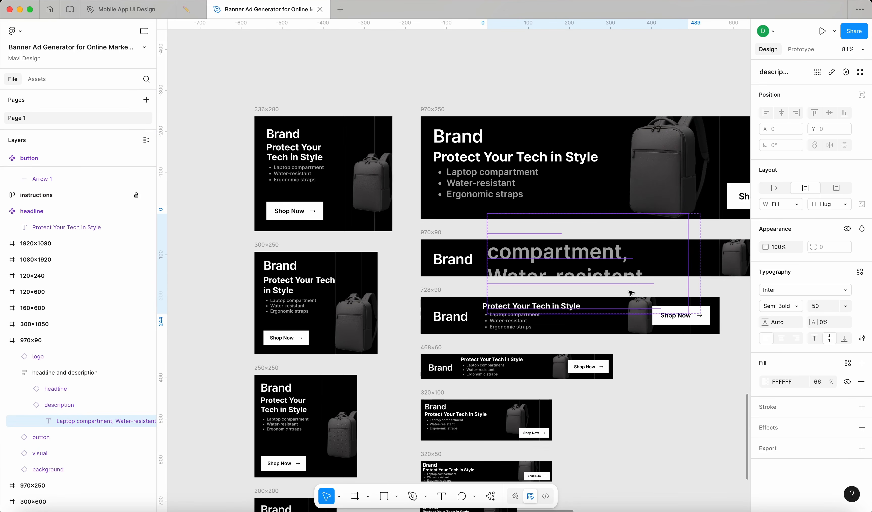
pyautogui.write('13')
pyautogui.press('Return')
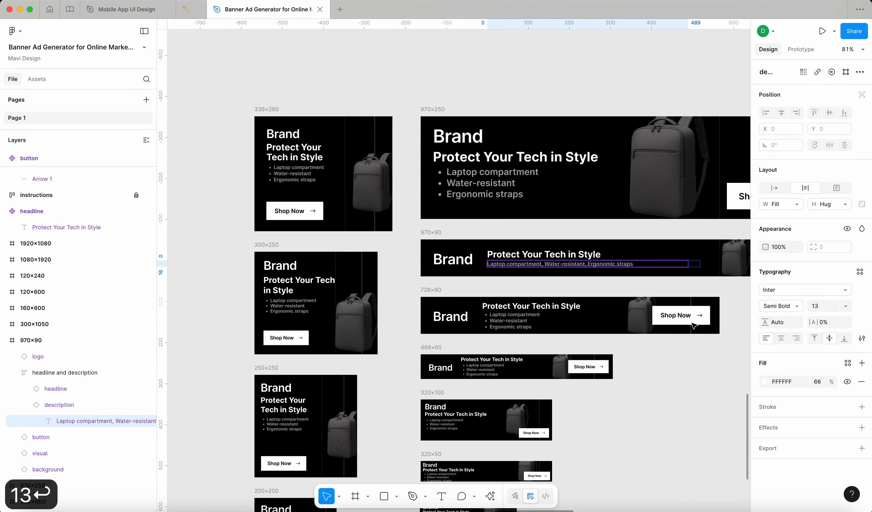
pyautogui.click(646, 402)
# - Switch the descriptions in the 728×90, 468×60, 320×100, 320×50 and 236×60 banners to Variant2 together
pyautogui.scroll(-1, 568, 368)
pyautogui.keyDown('super'); pyautogui.click(492, 298); pyautogui.keyUp('super')
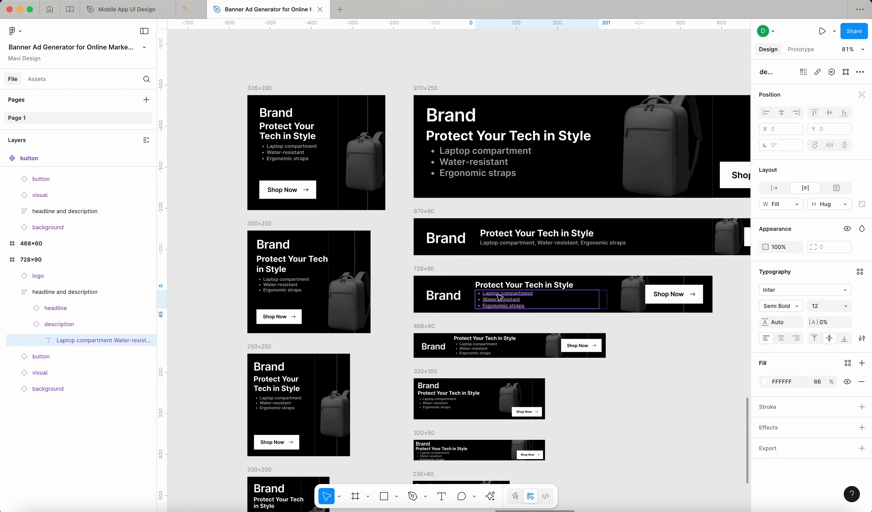
pyautogui.hotkey('shift', 'Return')
pyautogui.press('alt+super+a')
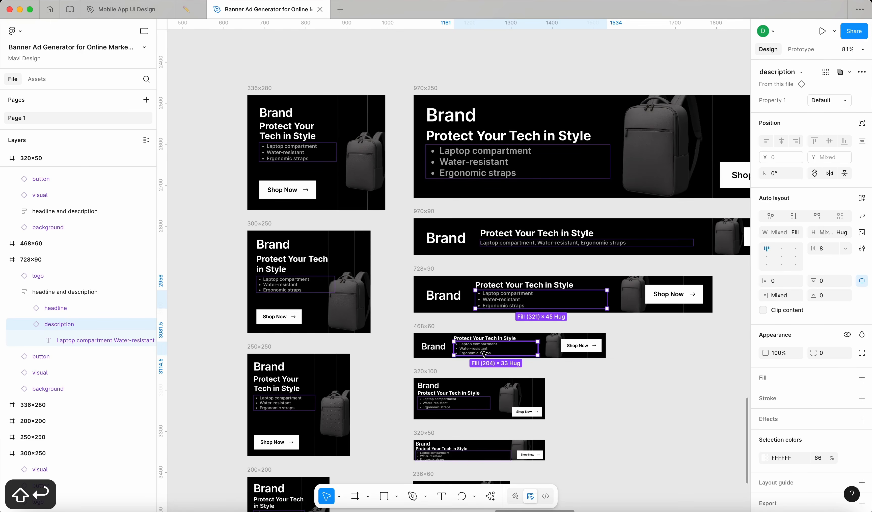
pyautogui.scroll(-2, 438, 409)
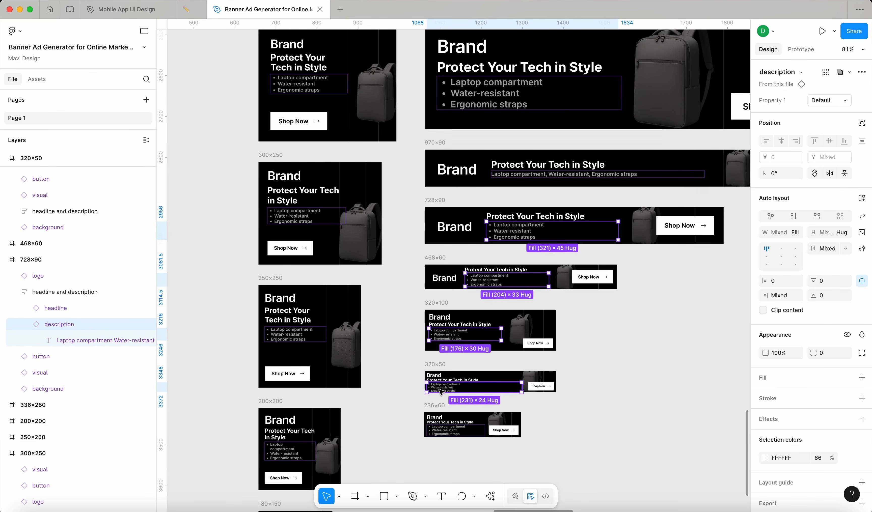
pyautogui.keyDown('shift'); pyautogui.click(444, 433); pyautogui.keyUp('shift')
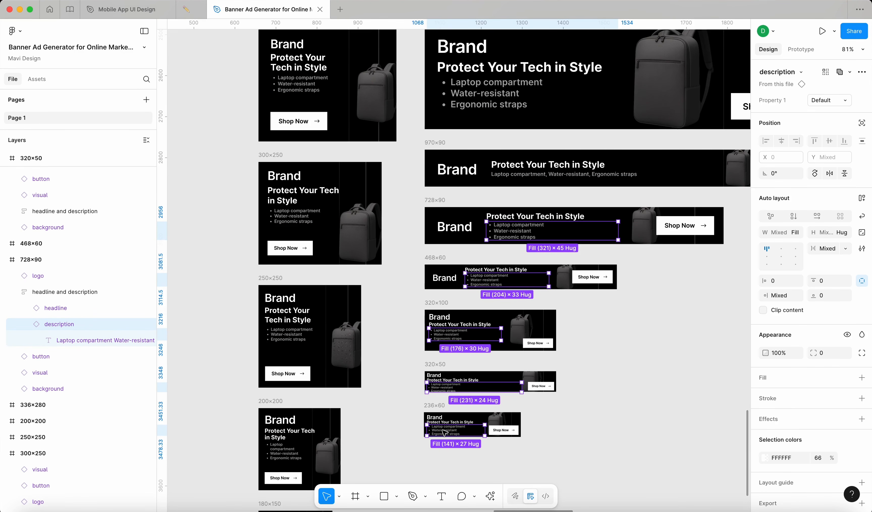
pyautogui.scroll(-2, 445, 432)
pyautogui.hscroll(2, 445, 433)
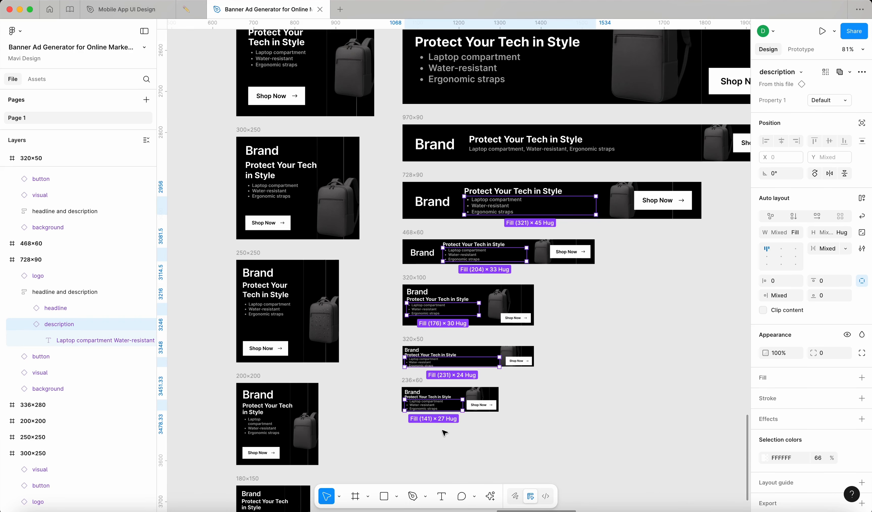
pyautogui.click(827, 102)
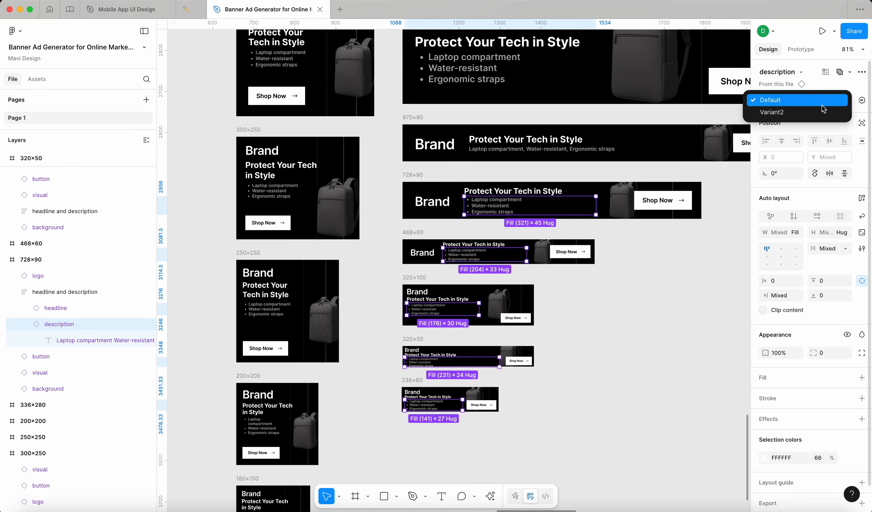
pyautogui.click(824, 112)
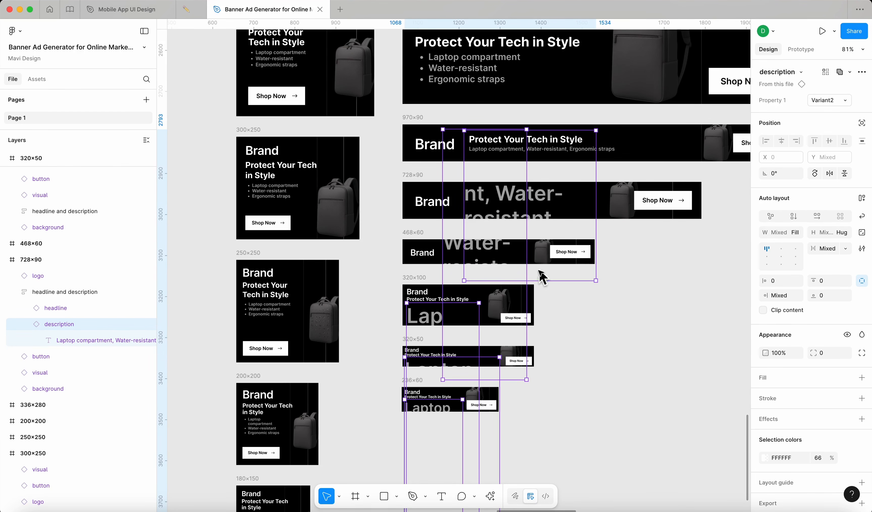
# - Set the font size of the description text in these five selected banners to 13
pyautogui.press('Return')
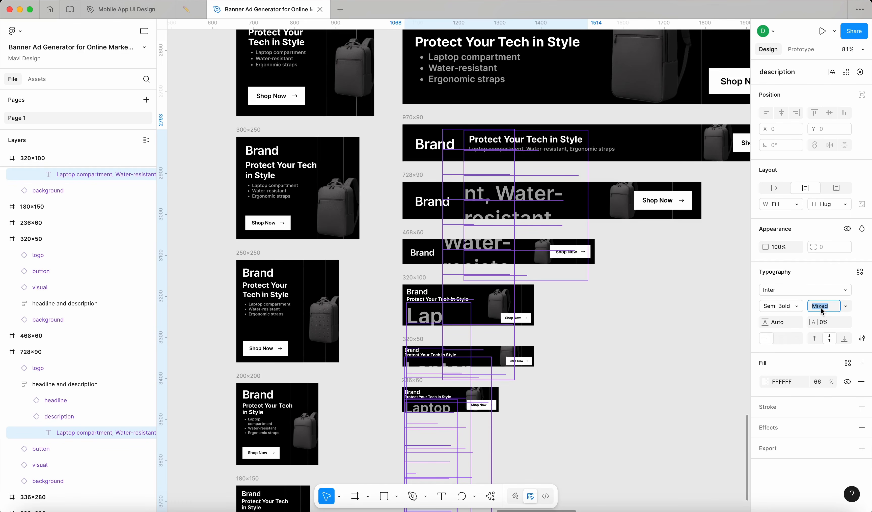
pyautogui.write('13')
pyautogui.press('Return')
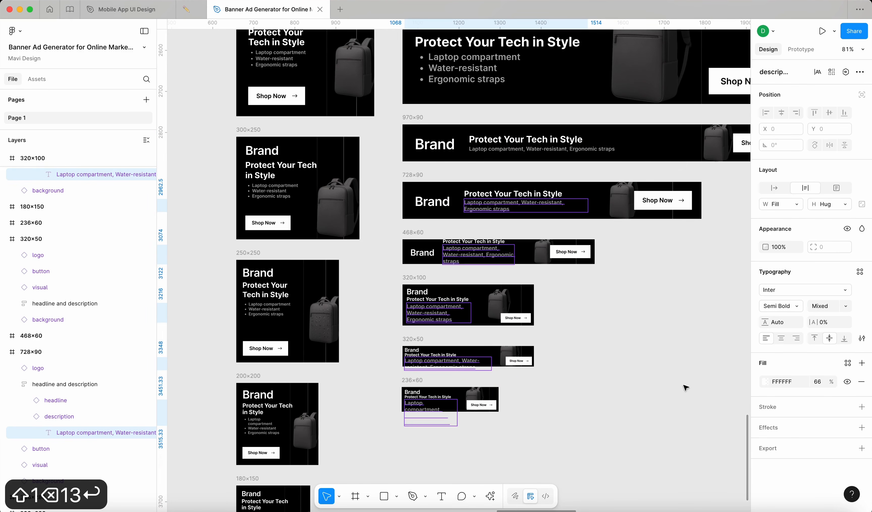
pyautogui.click(658, 414)
# - Reduce the description text in the 320×50 banner to font size 8
pyautogui.scroll(6, 443, 365)
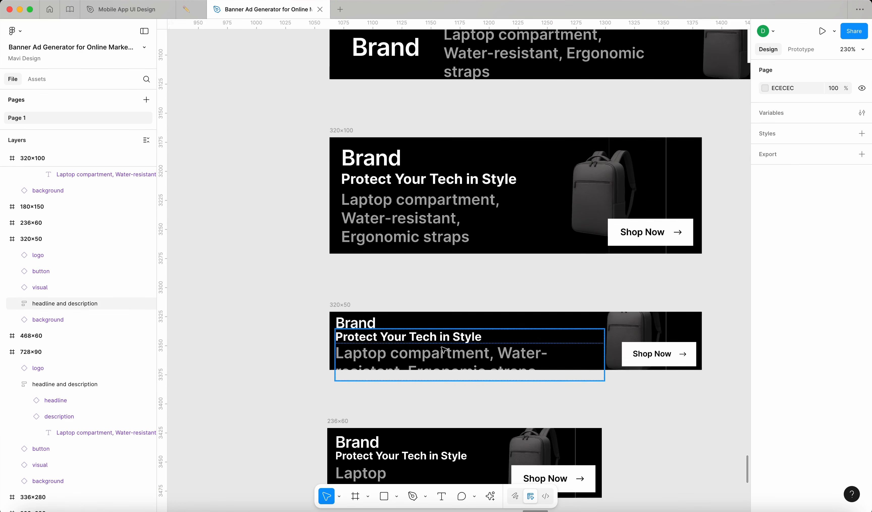
pyautogui.keyDown('super'); pyautogui.click(445, 355); pyautogui.keyUp('super')
pyautogui.click(824, 306)
pyautogui.press('Down')
pyautogui.press('Down')
pyautogui.press('Down')
pyautogui.press('Down')
pyautogui.press('Down')
pyautogui.press('Down')
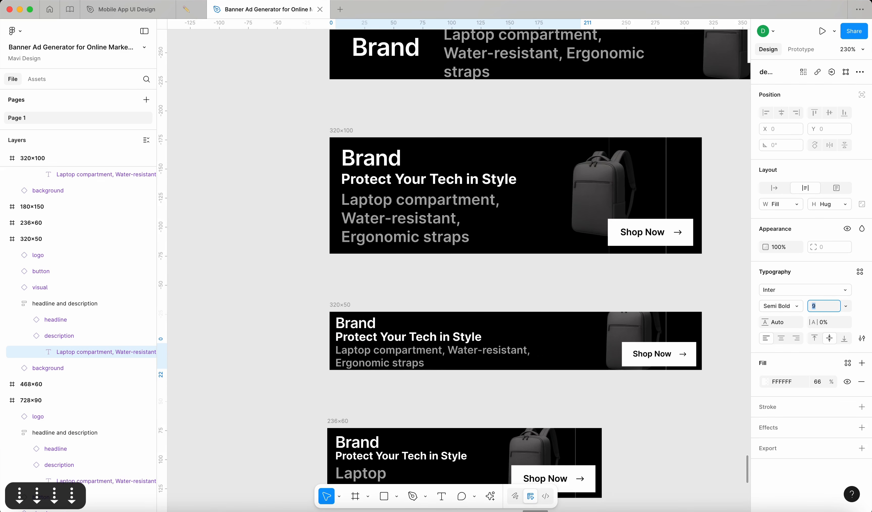
pyautogui.press('Up')
# - Reduce the font size of the description text in the 236×60 banner
pyautogui.scroll(-5, 446, 444)
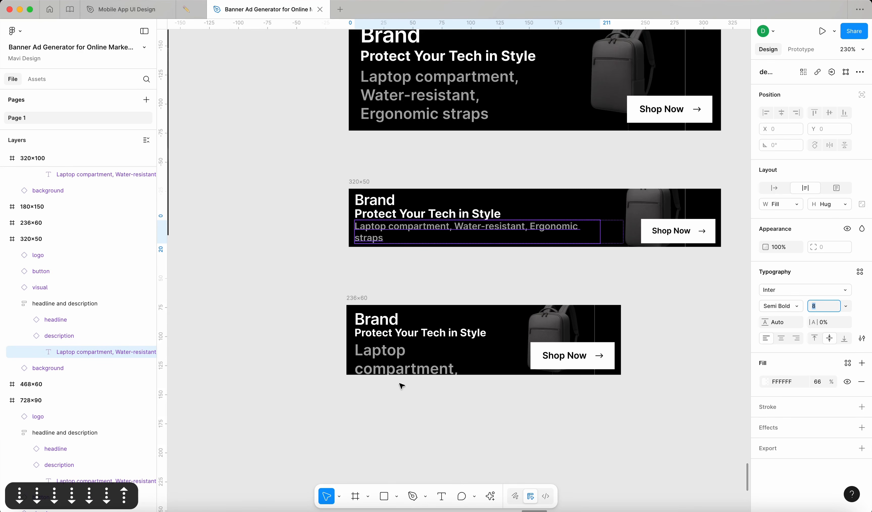
pyautogui.keyDown('super'); pyautogui.click(389, 356); pyautogui.keyUp('super')
pyautogui.click(825, 306)
pyautogui.press('Down')
pyautogui.press('Down')
pyautogui.press('Down')
pyautogui.press('Down')
pyautogui.press('Down')
pyautogui.press('Up')
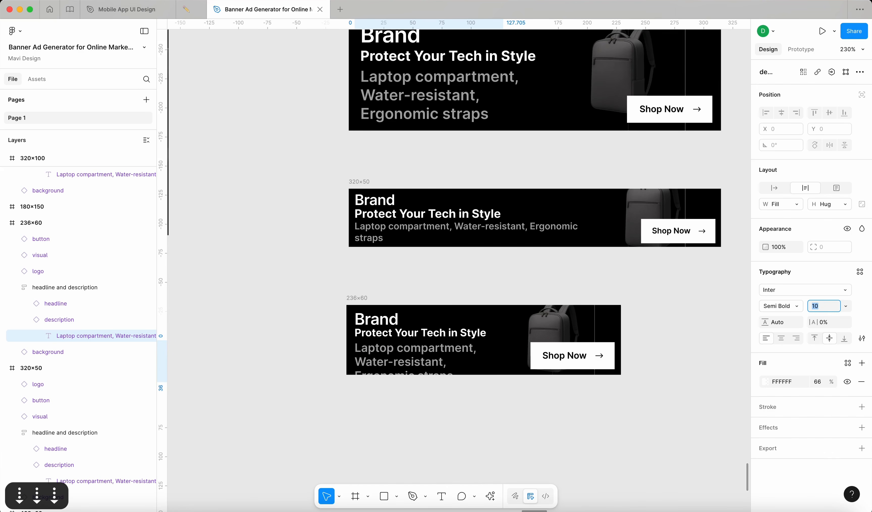
pyautogui.click(664, 438)
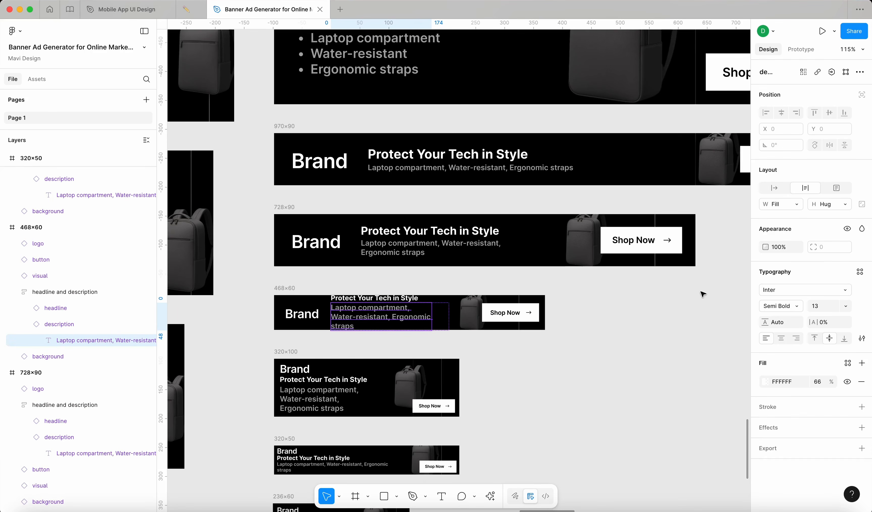
# - Reduce the font size of the description text in the 468×60 banner by 2
pyautogui.press('Down')
pyautogui.press('Down')
pyautogui.click(663, 416)
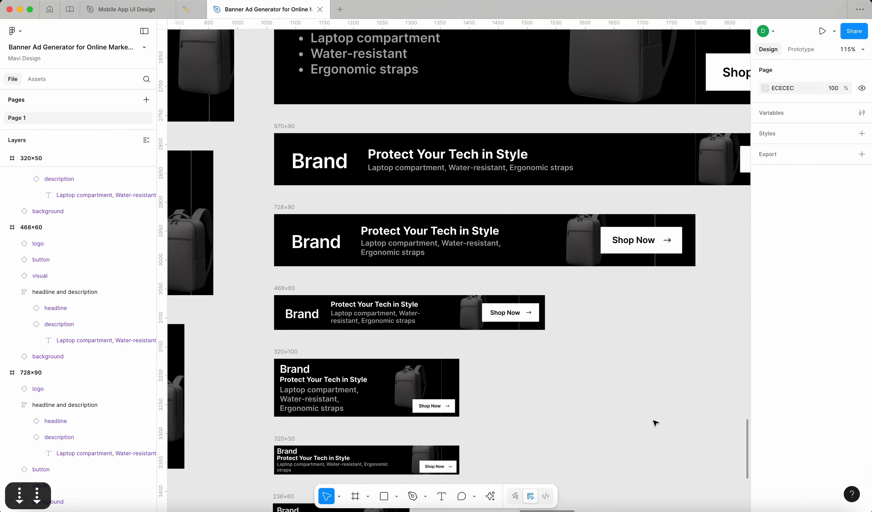
# - Examine how the description text fits in the low horizontal banners, from 728×90 down to 236×60
pyautogui.scroll(-5, 655, 422)
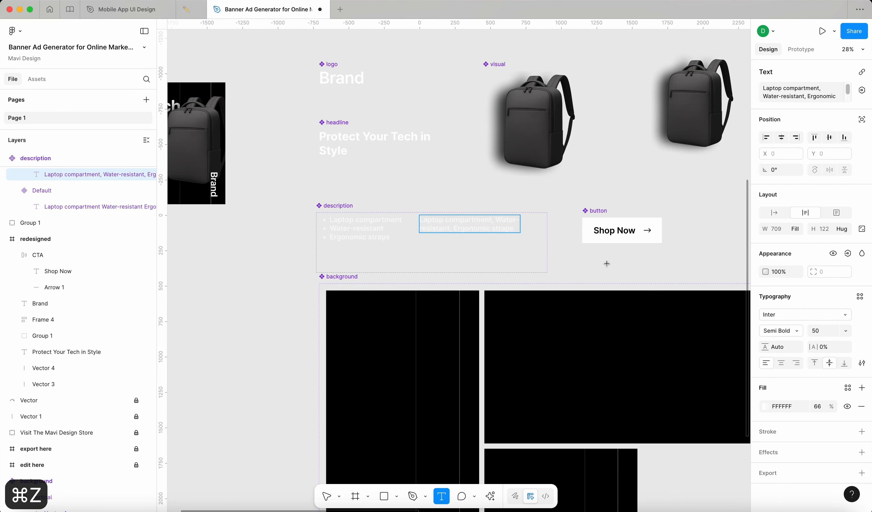
pyautogui.press('Escape')
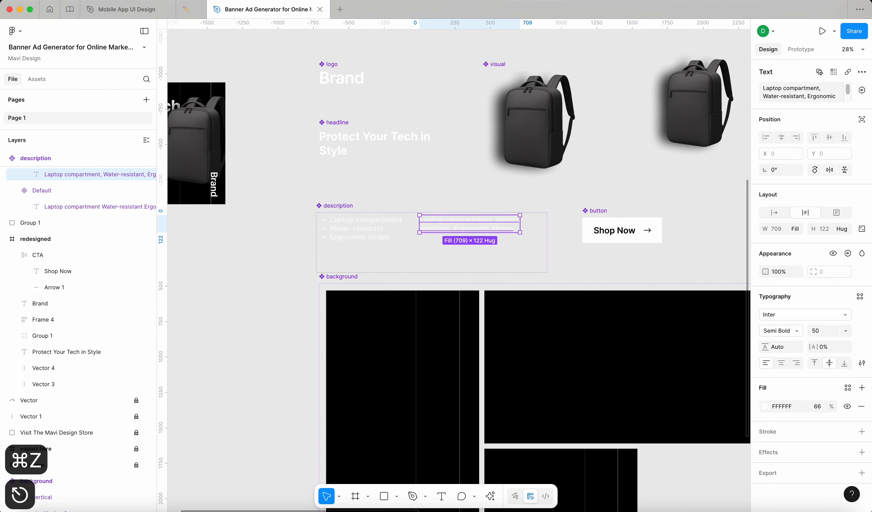
pyautogui.click(619, 259)
pyautogui.scroll(-15, 619, 258)
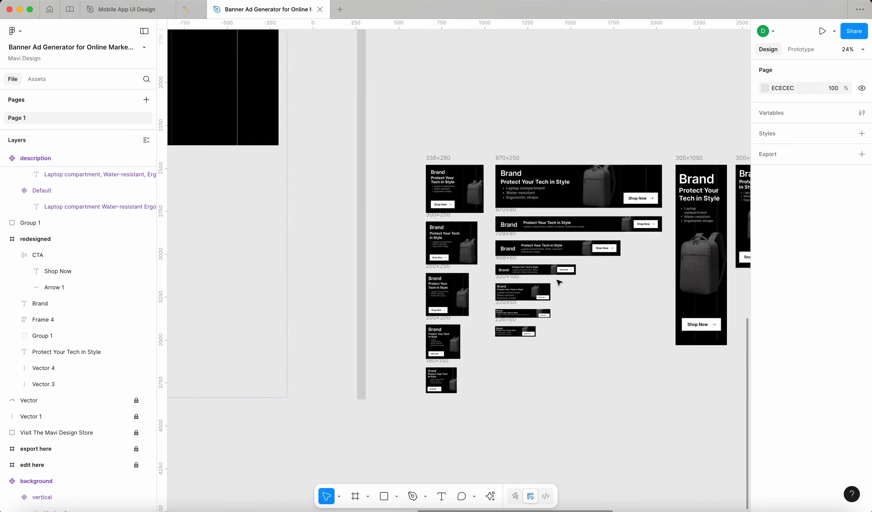
pyautogui.scroll(10, 559, 283)
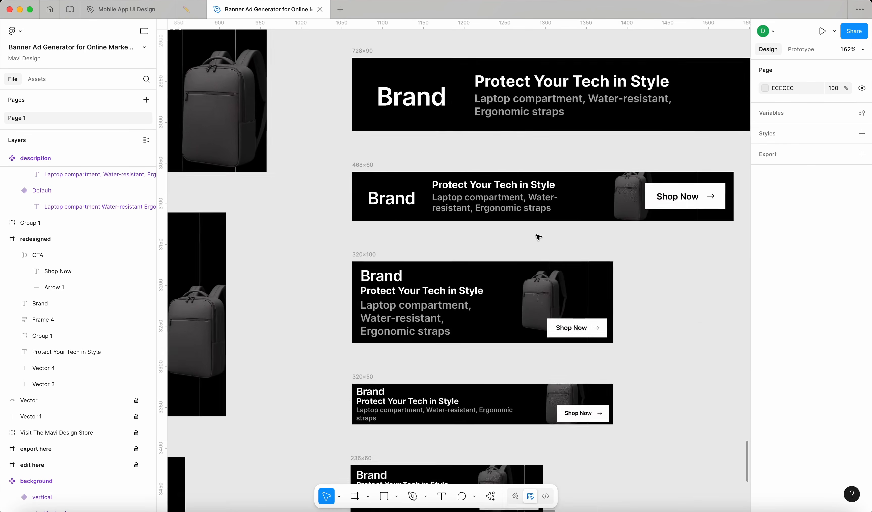
pyautogui.scroll(-3, 399, 290)
pyautogui.scroll(8, 399, 288)
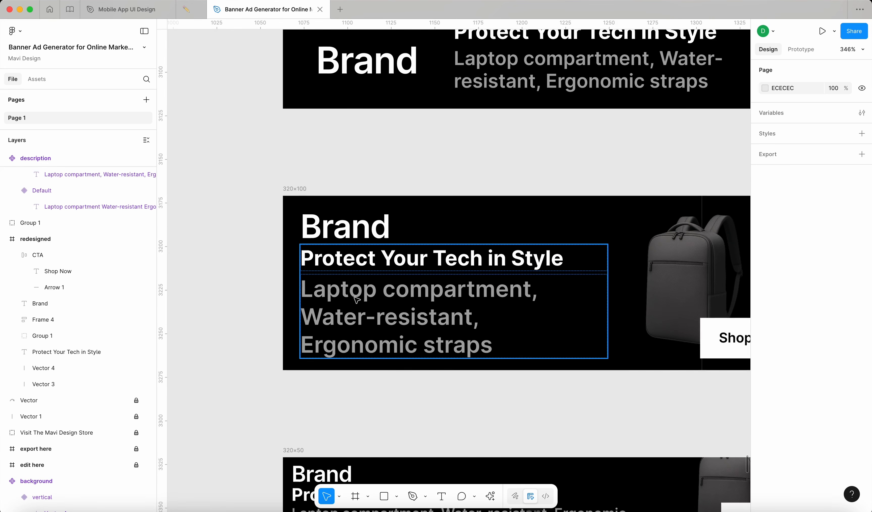
pyautogui.scroll(-4, 356, 299)
pyautogui.scroll(-7, 418, 311)
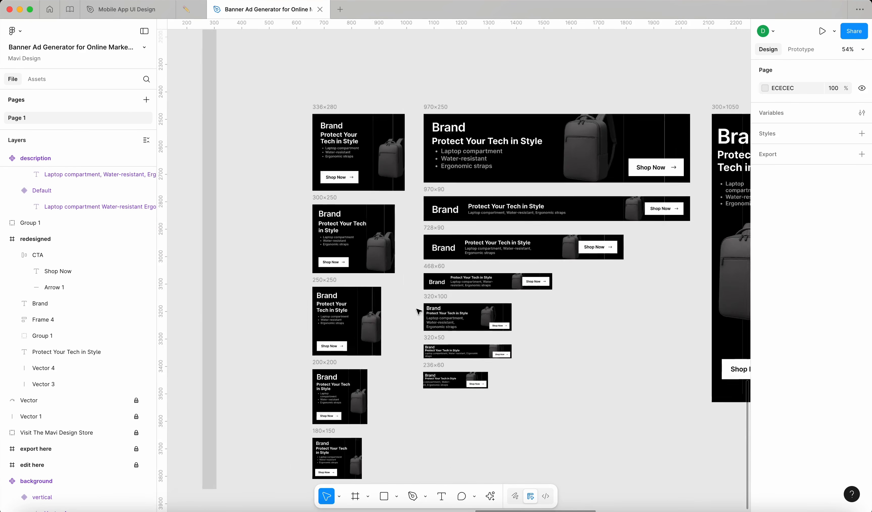
# - Replace "Laptop" with "Tablet" in the single-line description text of the description component's Variant2
pyautogui.hscroll(-15, 447, 272)
pyautogui.scroll(10, 447, 271)
pyautogui.click(475, 227)
pyautogui.doubleClick(469, 217)
pyautogui.doubleClick(471, 219)
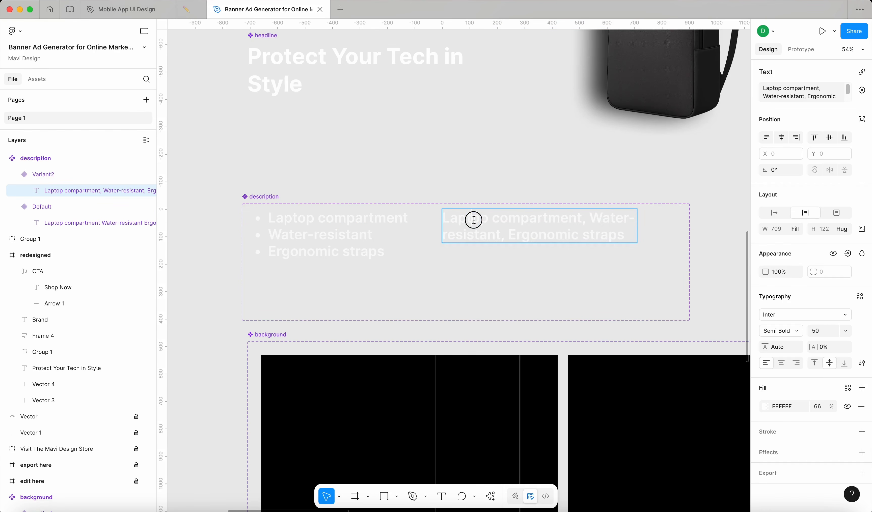
pyautogui.hscroll(3, 475, 221)
pyautogui.scroll(-1, 475, 221)
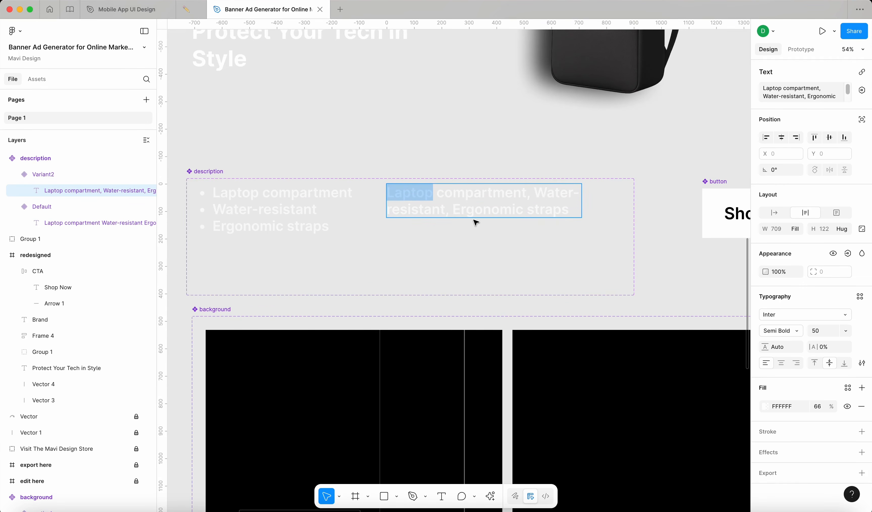
pyautogui.write('Table')
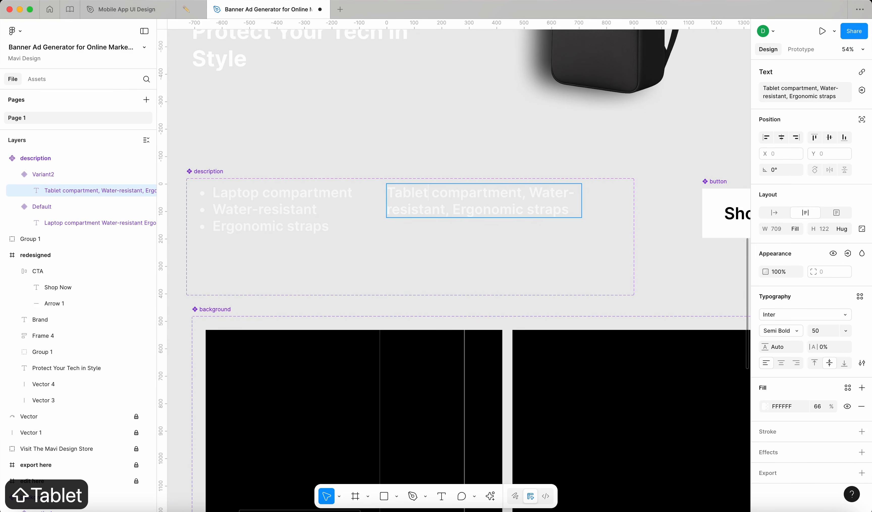
pyautogui.press('Escape')
pyautogui.click(501, 160)
# - Check the description wording in the horizontal banners against the edited Variant2 and compare it with the bulleted banners
pyautogui.scroll(-6, 442, 212)
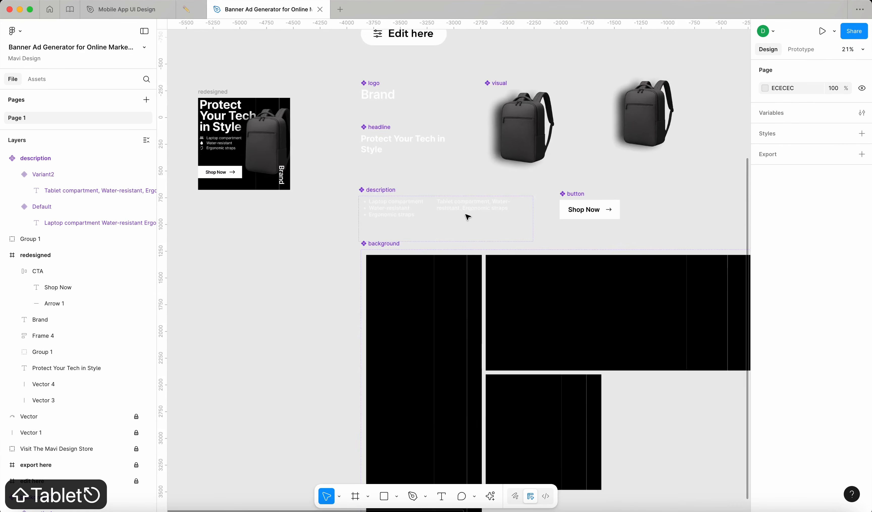
pyautogui.scroll(-10, 467, 214)
pyautogui.hscroll(5, 467, 215)
pyautogui.scroll(15, 467, 217)
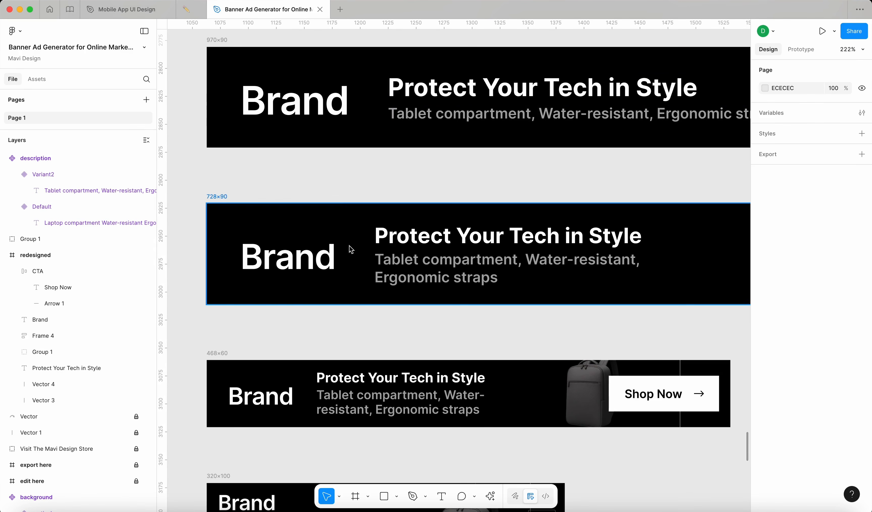
pyautogui.scroll(-5, 344, 368)
pyautogui.scroll(-5, 281, 405)
pyautogui.scroll(4, 279, 405)
pyautogui.hscroll(-2, 278, 405)
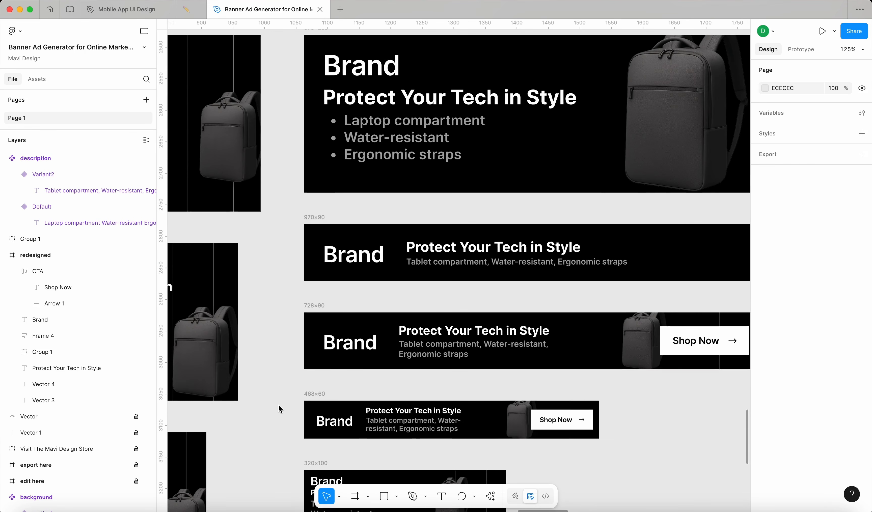
pyautogui.scroll(-10, 389, 172)
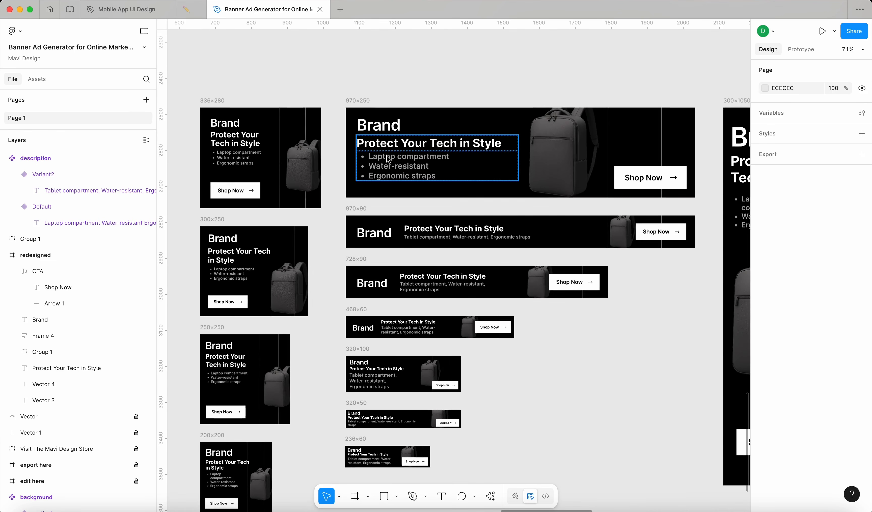
# - Replace "Laptop" with "Tablet" in the first bullet of the description component's Default variant
pyautogui.hscroll(-10, 383, 165)
pyautogui.scroll(9, 380, 161)
pyautogui.hscroll(-10, 380, 161)
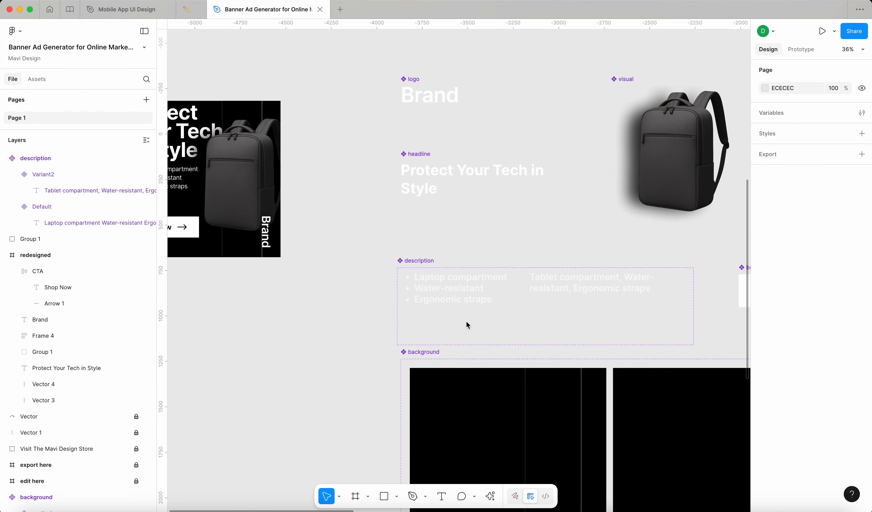
pyautogui.scroll(10, 466, 321)
pyautogui.doubleClick(372, 178)
pyautogui.doubleClick(373, 181)
pyautogui.click(389, 175)
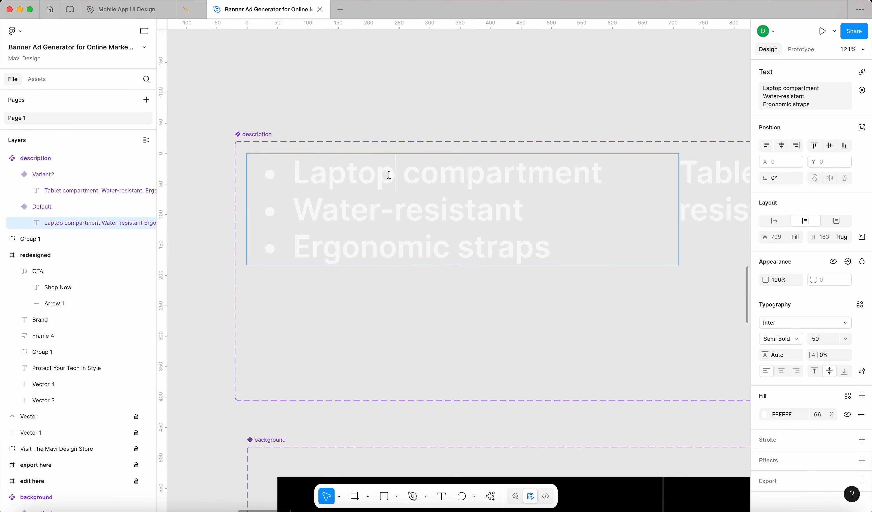
pyautogui.moveTo(390, 174); pyautogui.dragTo(288, 173)
pyautogui.write('Tablet')
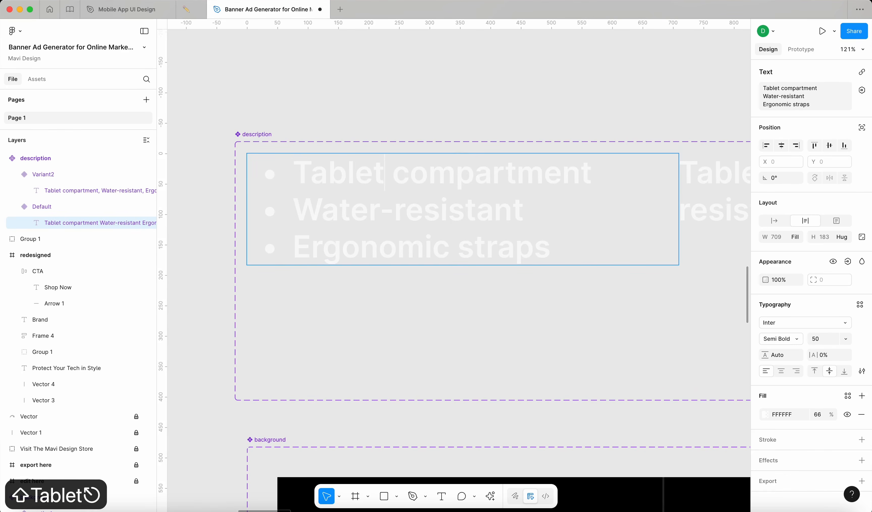
pyautogui.press('Escape')
# - Check the edited bullet text in the vertical, square and horizontal export banners
pyautogui.scroll(-10, 359, 83)
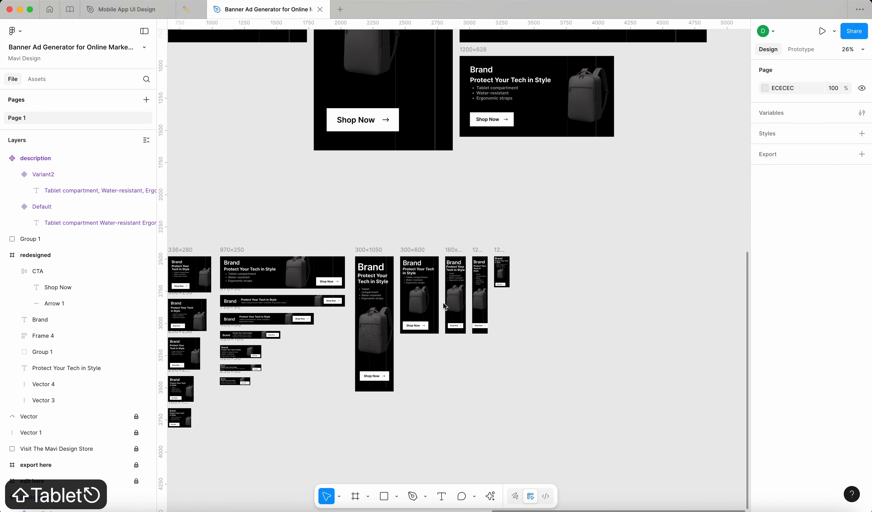
pyautogui.scroll(10, 444, 306)
pyautogui.hscroll(5, 610, 337)
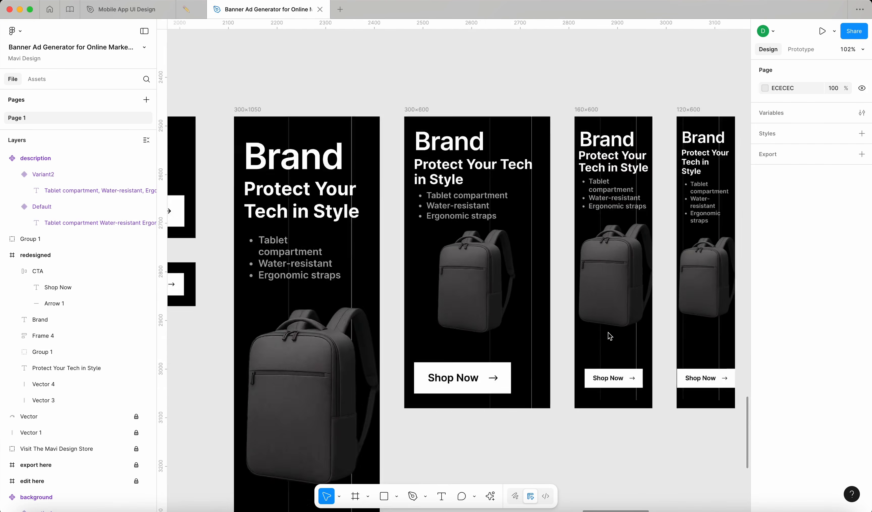
pyautogui.scroll(-5, 609, 335)
pyautogui.scroll(10, 284, 277)
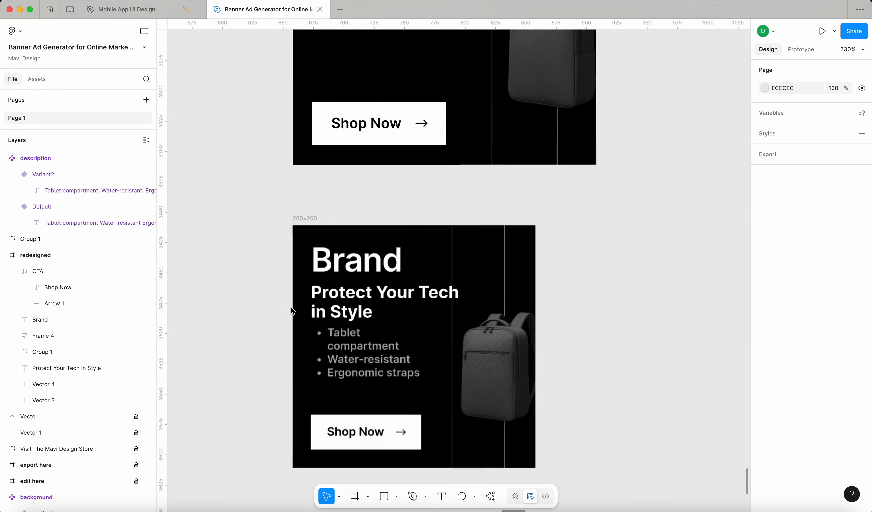
pyautogui.scroll(-5, 291, 309)
pyautogui.scroll(3, 500, 296)
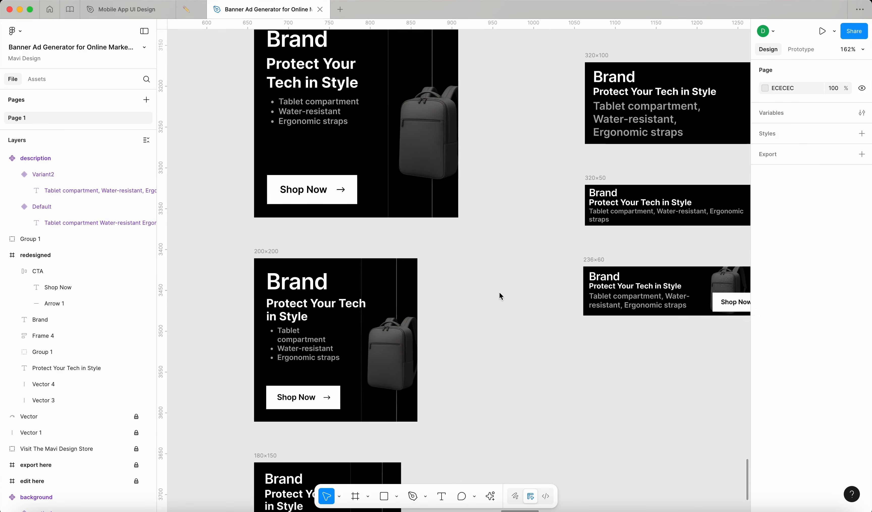
pyautogui.scroll(-15, 500, 296)
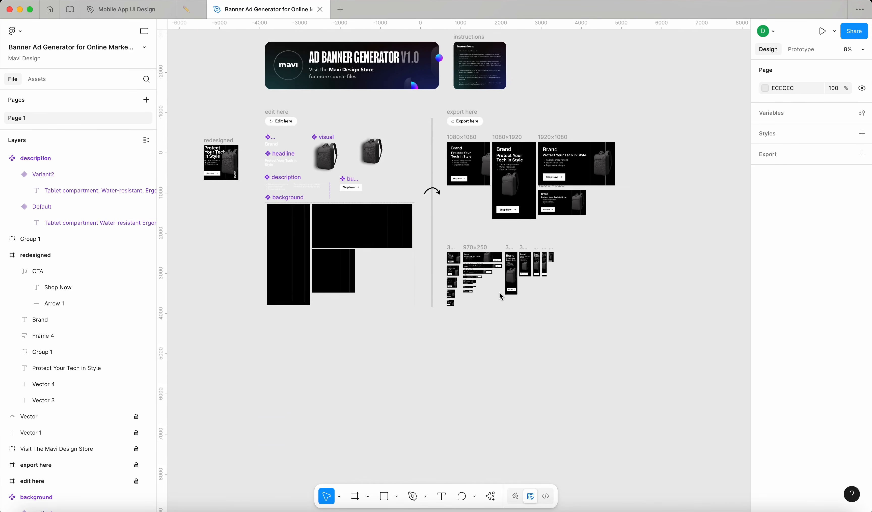
pyautogui.scroll(5, 500, 292)
pyautogui.scroll(-3, 532, 281)
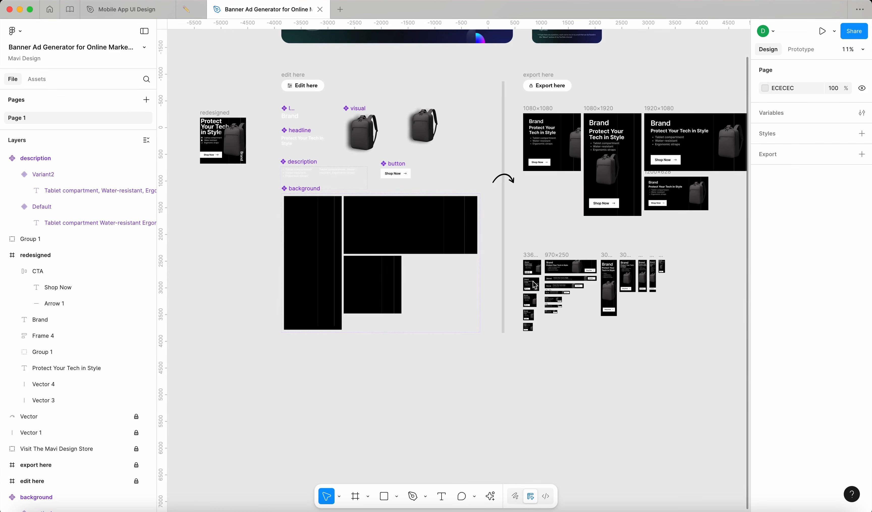
# - Select all the export banners together, review their 1x PNG export settings, and clear the selection
pyautogui.hscroll(5, 700, 292)
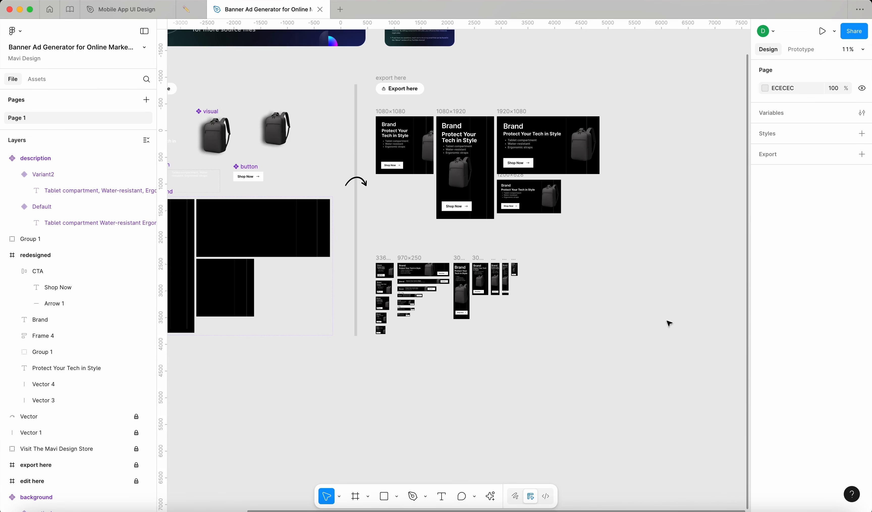
pyautogui.moveTo(681, 417); pyautogui.dragTo(356, 112)
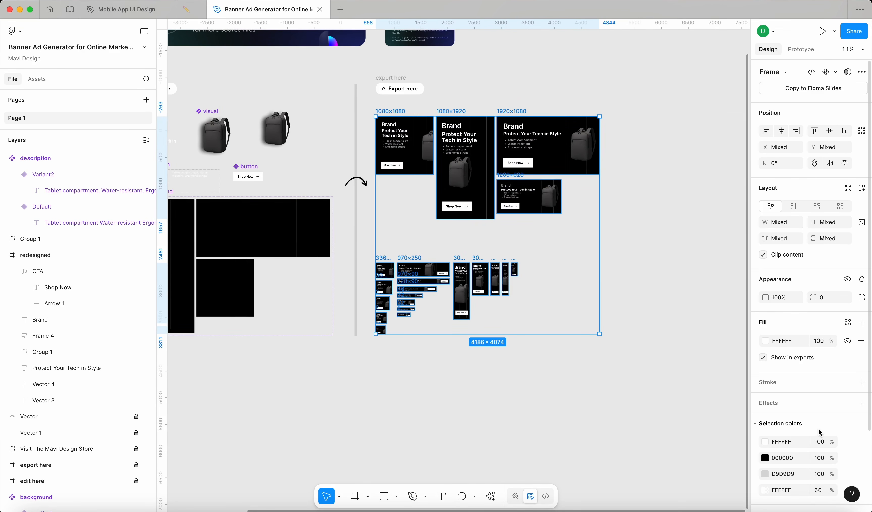
pyautogui.scroll(-5, 819, 434)
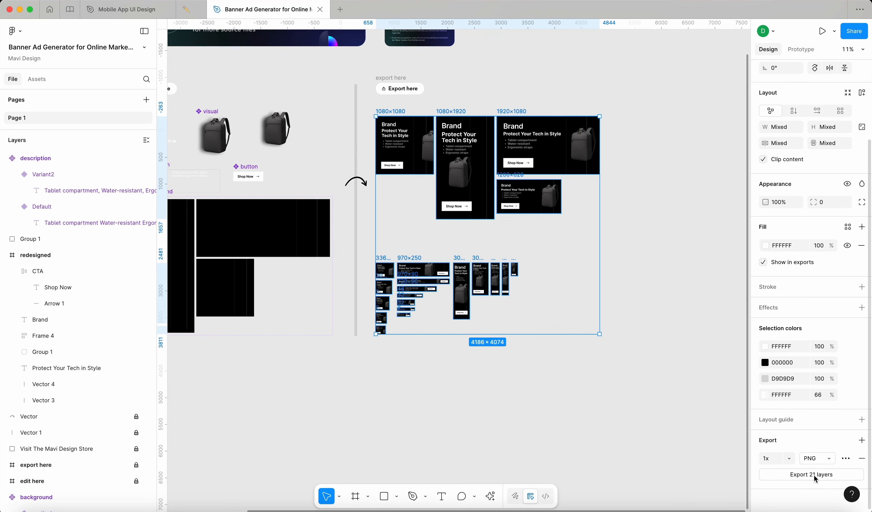
pyautogui.click(645, 380)
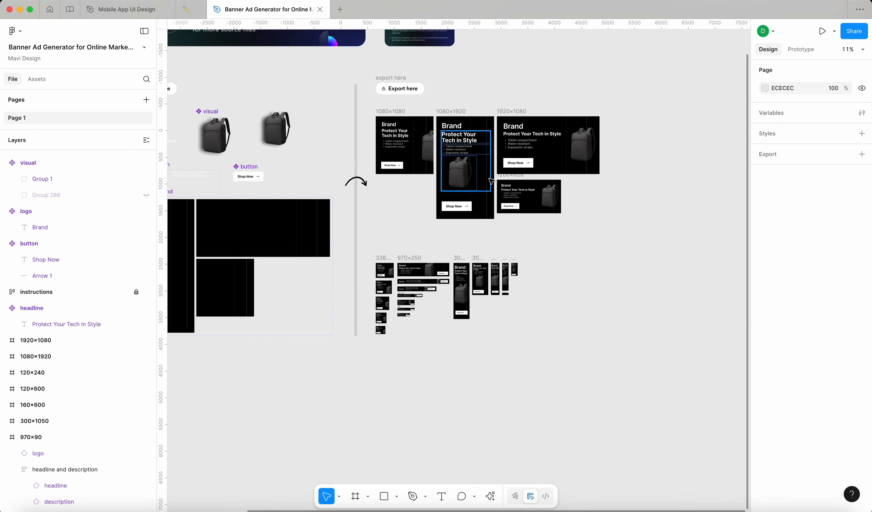
# - Look over the small export banners, the overall generator layout and the large export banners
pyautogui.scroll(5, 538, 190)
pyautogui.scroll(-10, 492, 182)
pyautogui.hscroll(-3, 492, 181)
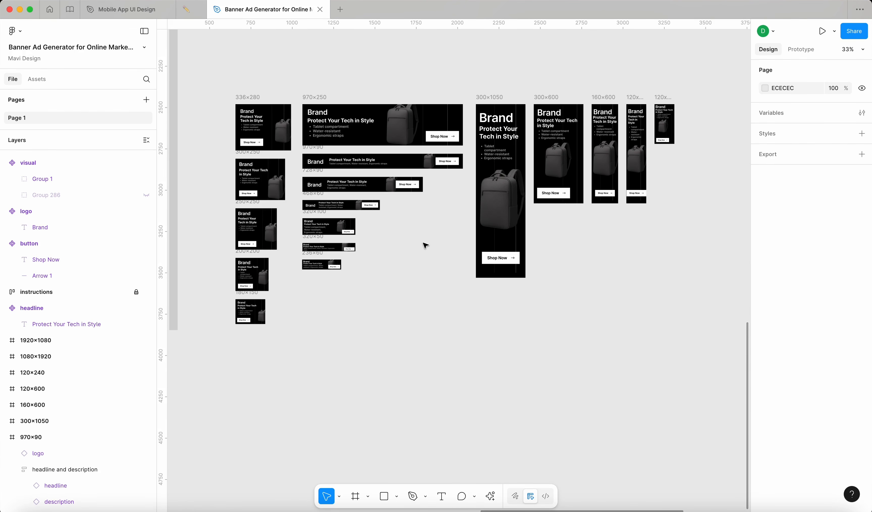
pyautogui.scroll(-5, 425, 245)
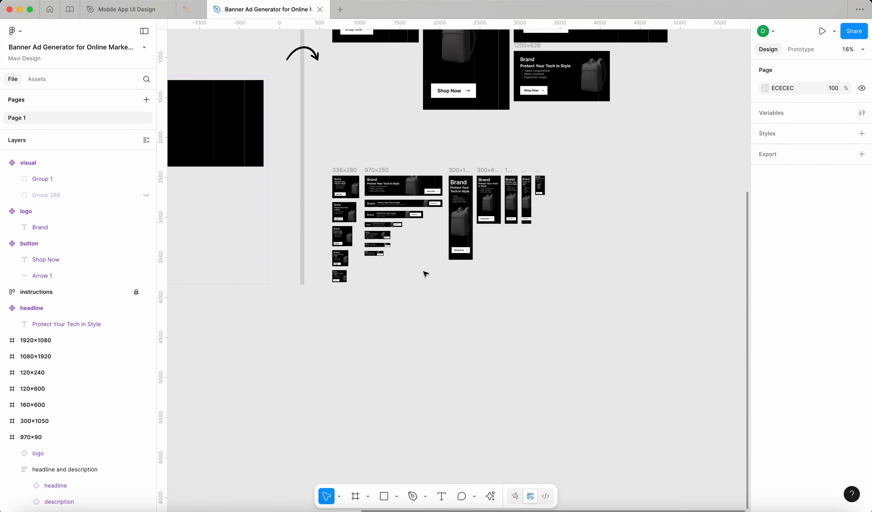
pyautogui.scroll(-1, 425, 274)
pyautogui.hscroll(-1, 426, 274)
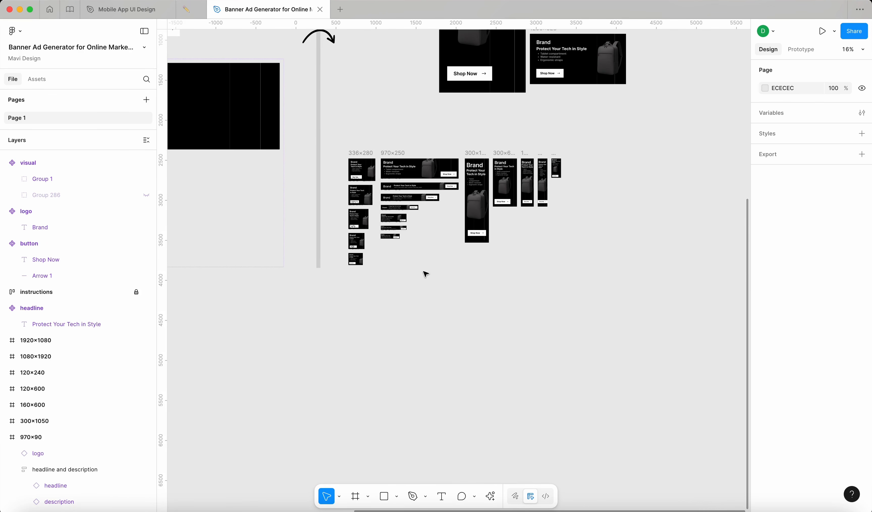
pyautogui.scroll(-5, 425, 274)
pyautogui.scroll(3, 425, 274)
pyautogui.hscroll(-2, 425, 274)
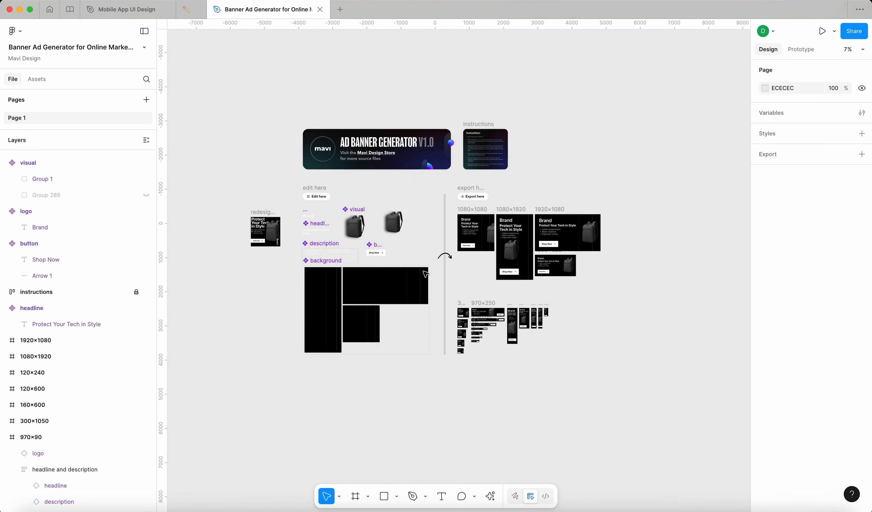
pyautogui.scroll(5, 584, 254)
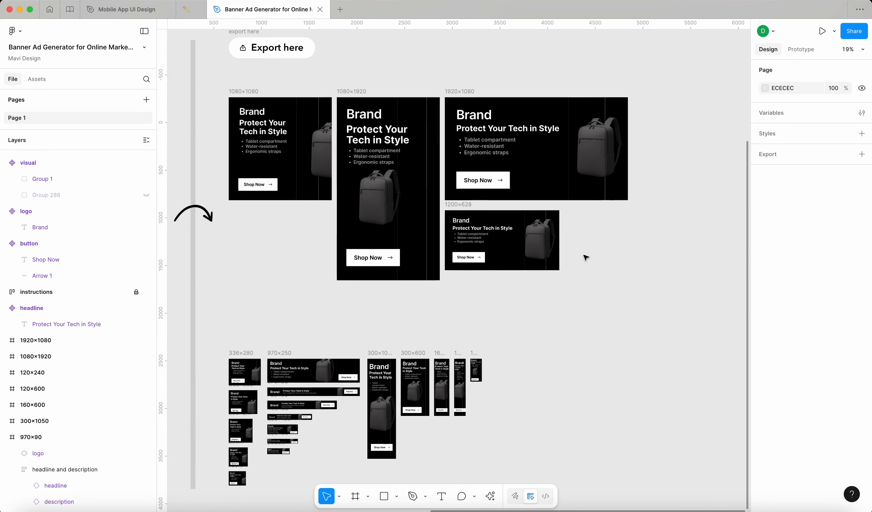
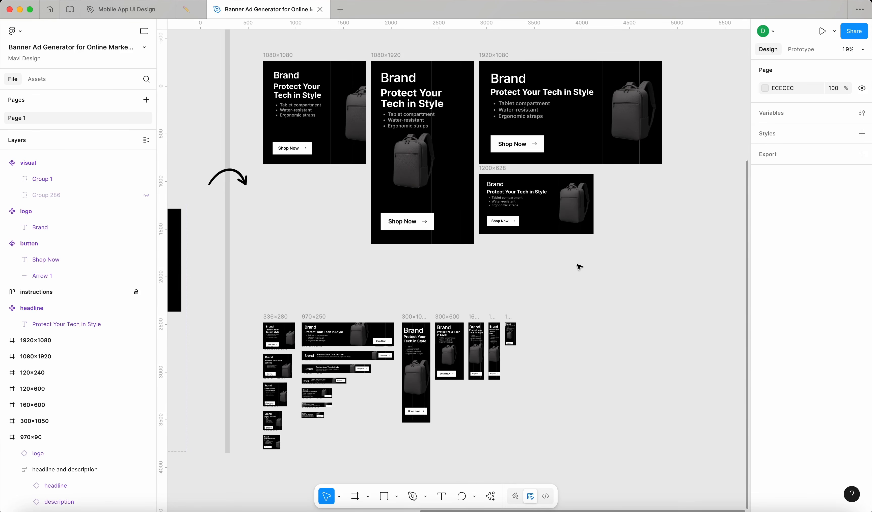
# - Move the visual in the 1080×1920 banner out of the "headline and description" auto-layout frame, directly into the banner frame
pyautogui.scroll(5, 339, 417)
pyautogui.hscroll(5, 602, 350)
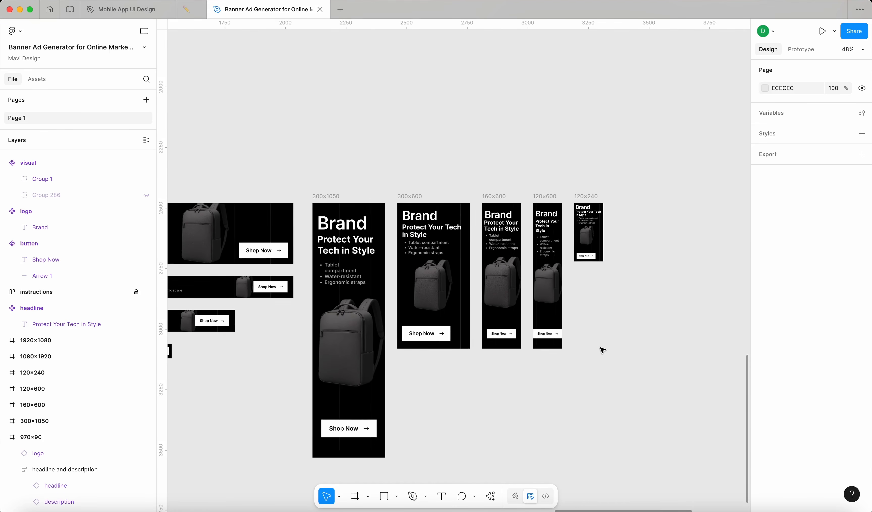
pyautogui.scroll(-3, 602, 350)
pyautogui.scroll(7, 602, 350)
pyautogui.hscroll(1, 602, 350)
pyautogui.click(354, 220)
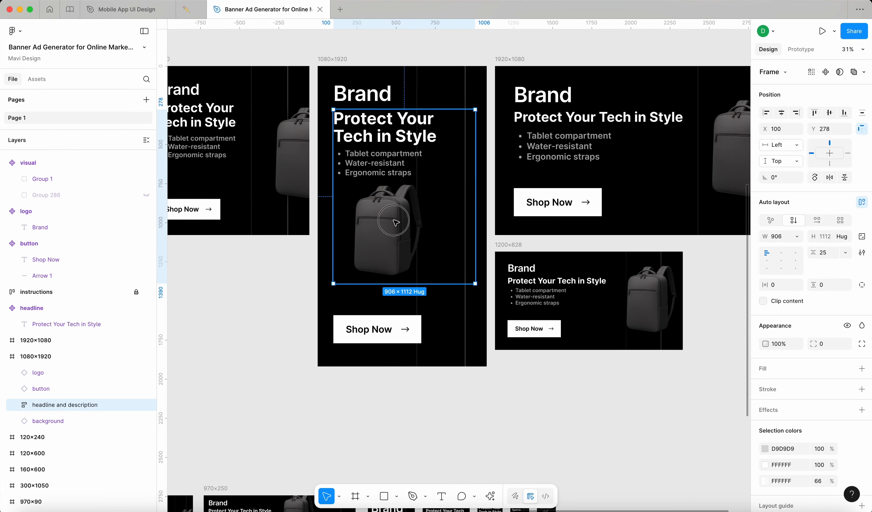
pyautogui.moveTo(386, 231)
pyautogui.mouseDown()
pyautogui.moveTo(419, 248)
pyautogui.moveTo(394, 228)
pyautogui.mouseUp()
pyautogui.scroll(1, 378, 181)
pyautogui.hscroll(-1, 379, 180)
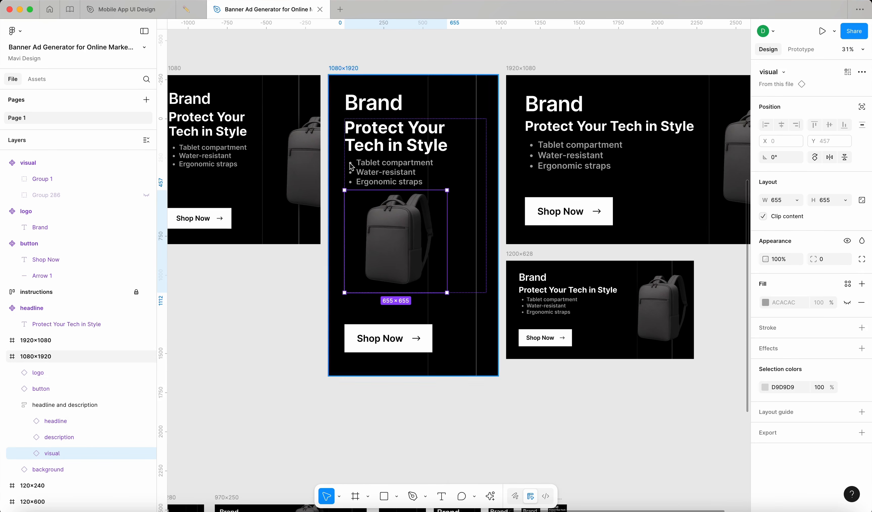
pyautogui.moveTo(400, 242); pyautogui.dragTo(457, 292)
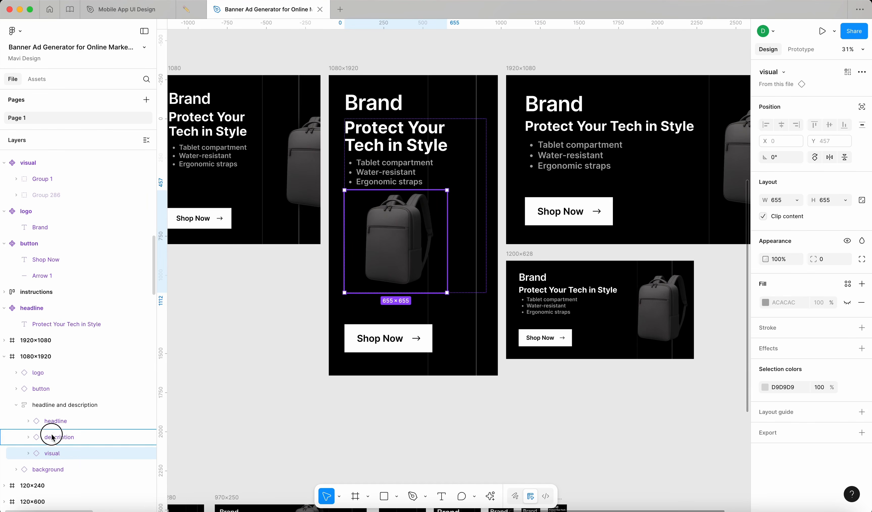
pyautogui.moveTo(52, 437); pyautogui.dragTo(33, 401)
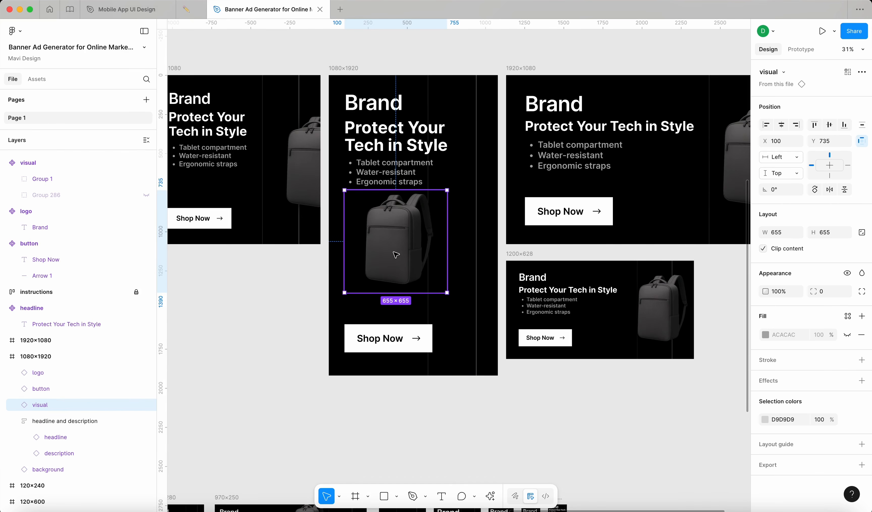
# - Scale the 1080×1920 banner's backpack visual up to 1072 × 1072 and shift it to the right
pyautogui.press('k')
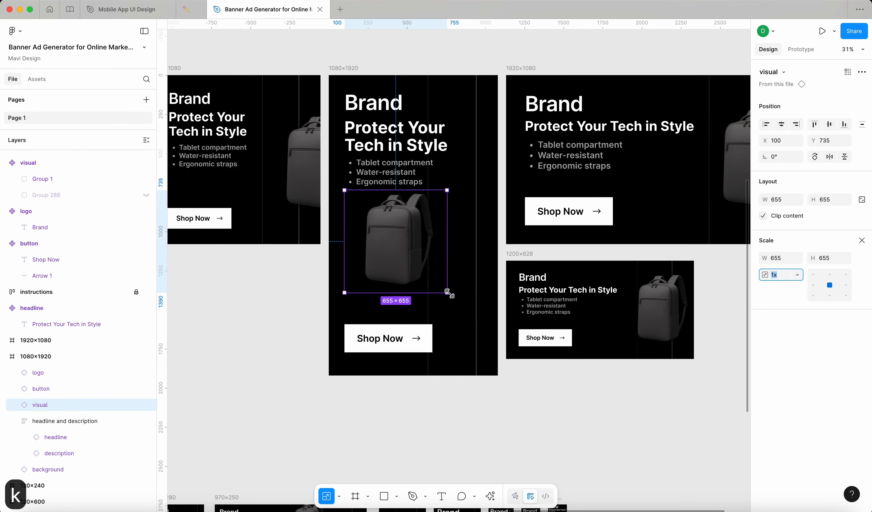
pyautogui.moveTo(447, 292); pyautogui.dragTo(512, 332)
pyautogui.hotkey('shift', 'Right')
pyautogui.hotkey('shift', 'Right')
pyautogui.hotkey('shift', 'Right')
pyautogui.hotkey('shift', 'Right')
pyautogui.hotkey('shift', 'Right')
pyautogui.hotkey('shift', 'Right')
pyautogui.hotkey('shift', 'Right')
pyautogui.hotkey('shift', 'Right')
pyautogui.hotkey('shift', 'Right')
pyautogui.hotkey('shift', 'Right')
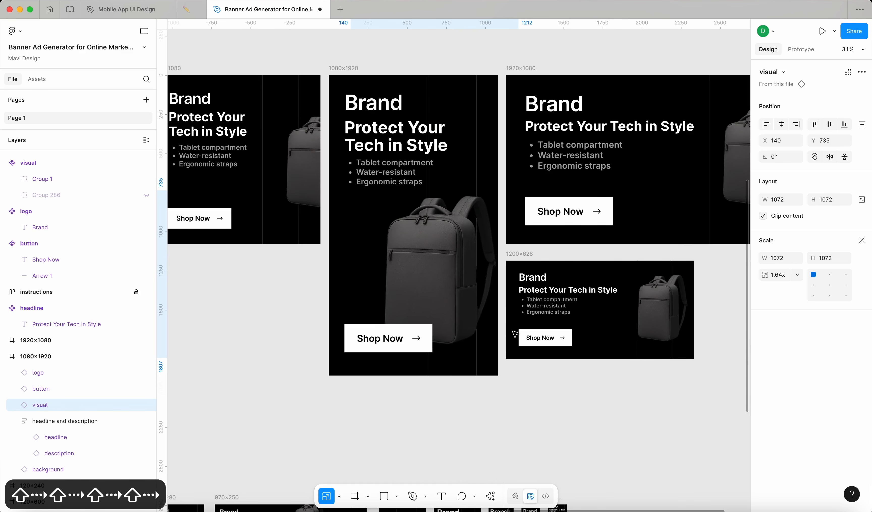
pyautogui.click(575, 420)
# - Look over the large export banners and compare the backpack's placement in each format
pyautogui.scroll(-5, 575, 419)
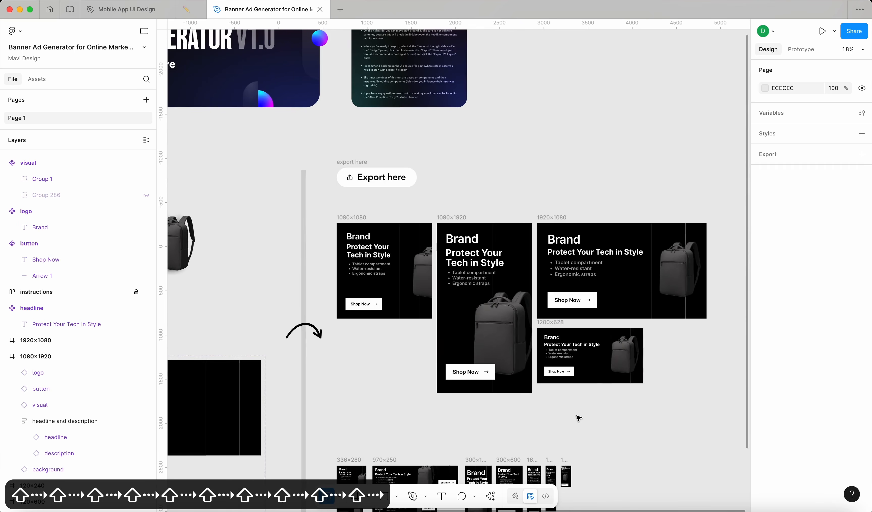
pyautogui.scroll(-3, 667, 280)
pyautogui.hscroll(3, 668, 280)
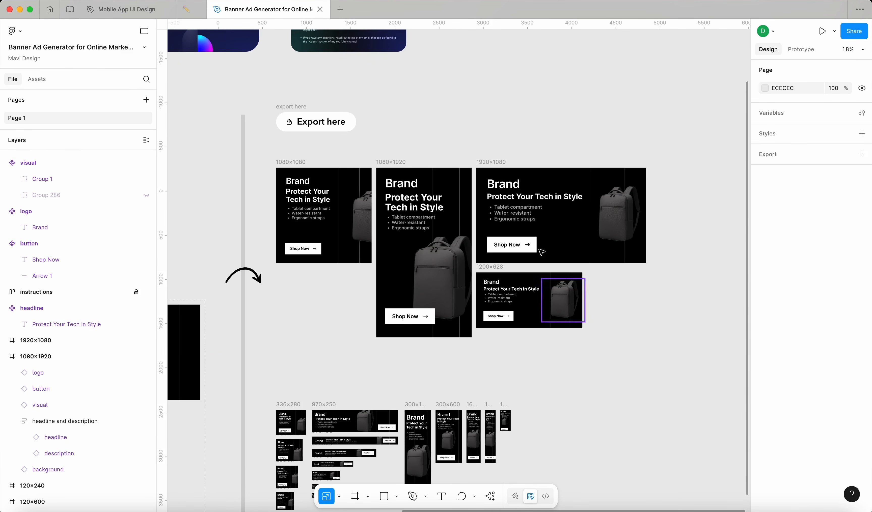
pyautogui.click(509, 246)
pyautogui.click(623, 369)
pyautogui.scroll(-2, 624, 371)
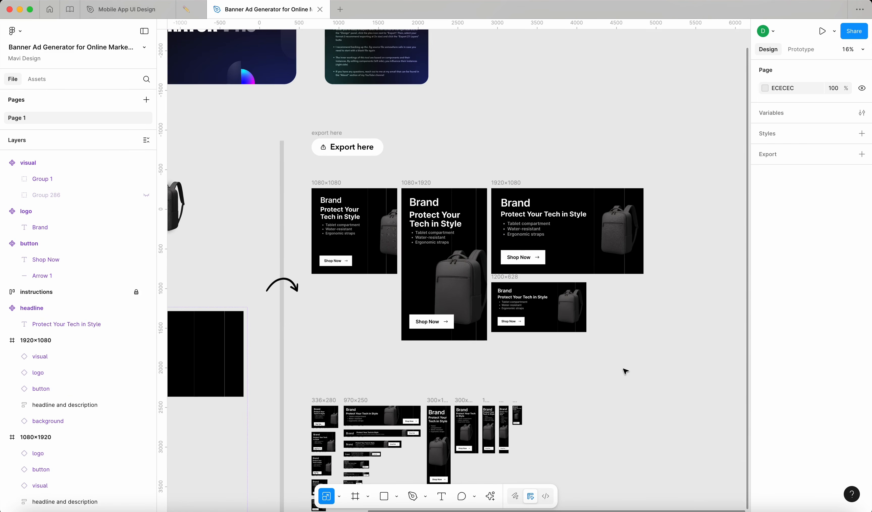
pyautogui.scroll(-3, 625, 370)
pyautogui.hscroll(-2, 625, 369)
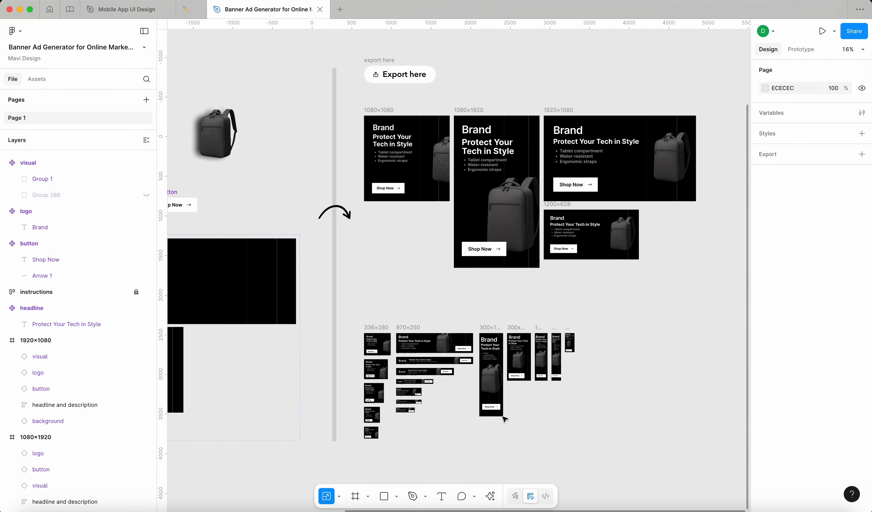
# - Examine the small square and horizontal export banners up close, from 336×280 down to 236×60
pyautogui.scroll(6, 415, 437)
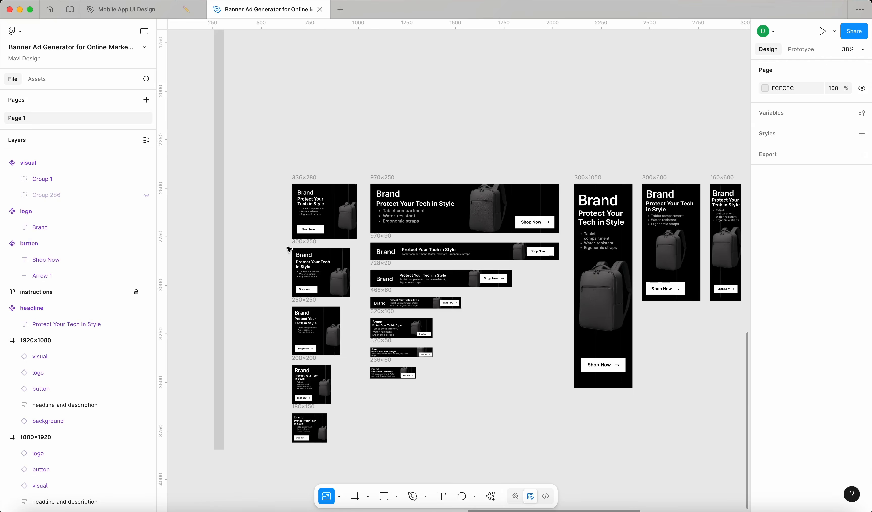
pyautogui.scroll(5, 314, 201)
pyautogui.scroll(-2, 253, 288)
pyautogui.hscroll(-1, 253, 288)
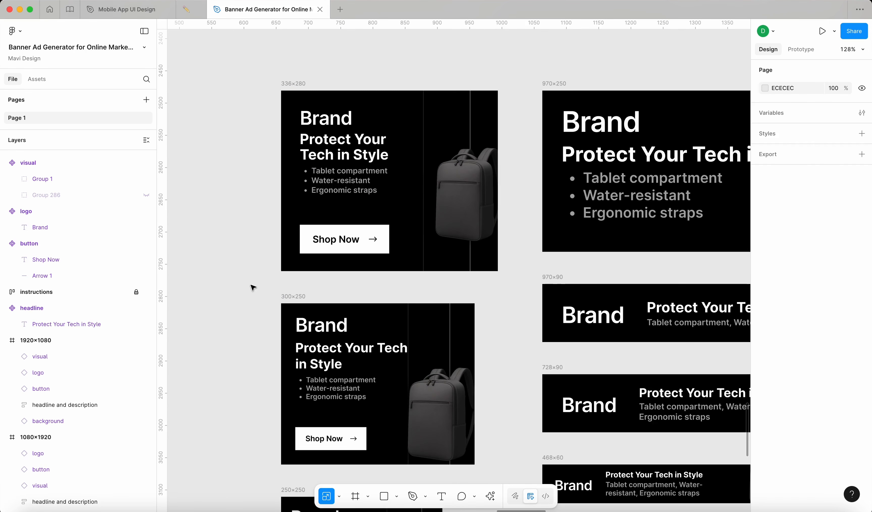
pyautogui.scroll(-4, 253, 288)
pyautogui.scroll(-1, 253, 288)
pyautogui.scroll(-1, 253, 288)
pyautogui.scroll(-2, 420, 247)
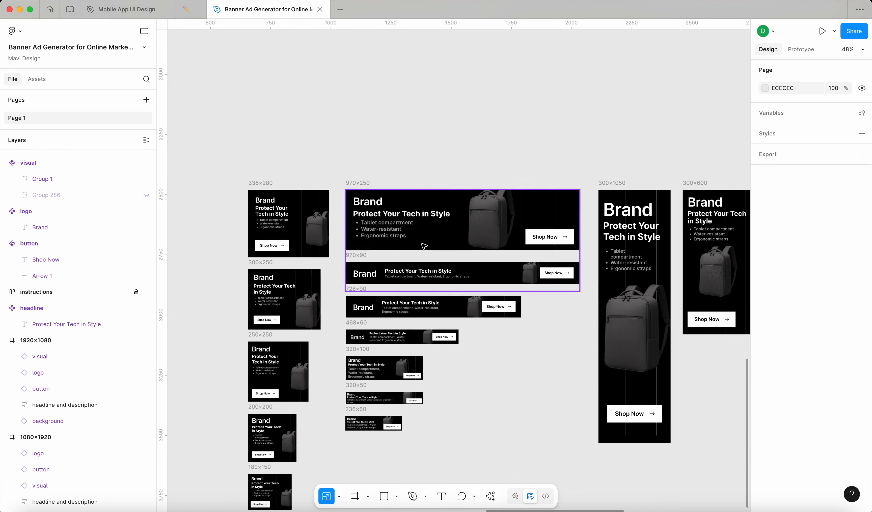
pyautogui.scroll(-5, 409, 238)
pyautogui.hscroll(-1, 409, 238)
pyautogui.scroll(-3, 409, 239)
pyautogui.hscroll(-1, 409, 239)
pyautogui.scroll(3, 429, 225)
pyautogui.hscroll(1, 429, 226)
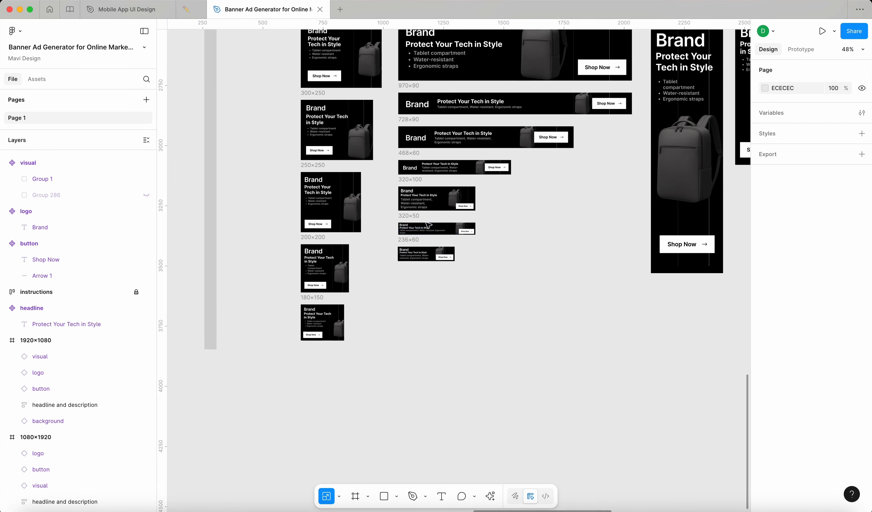
pyautogui.scroll(5, 446, 270)
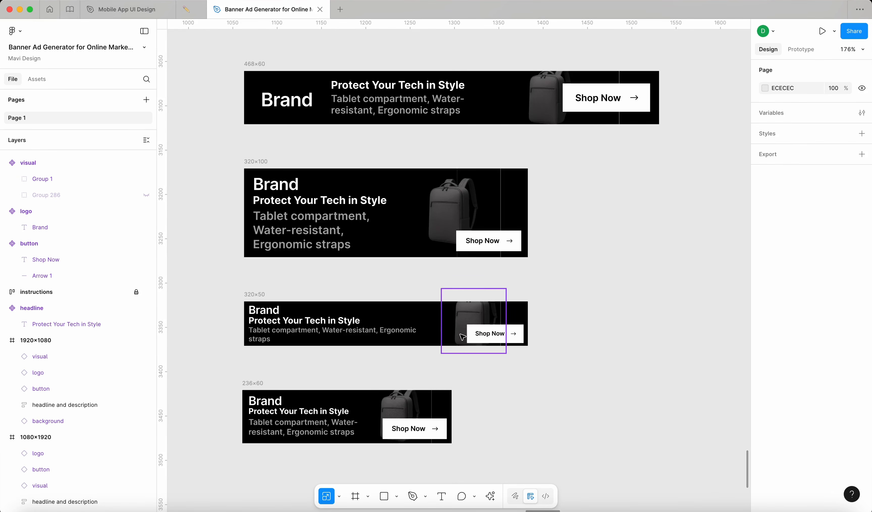
pyautogui.scroll(-5, 454, 292)
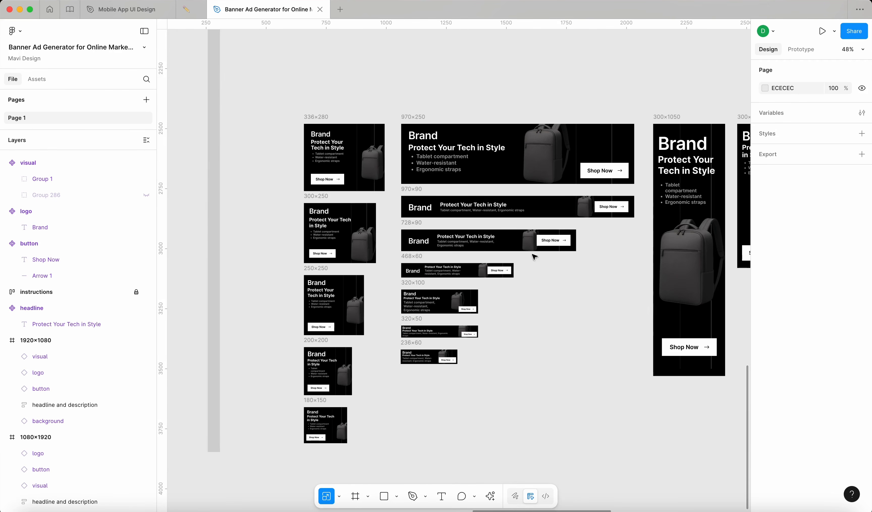
# - Scale the backpack visual in the 970×90 banner to 197 × 197 and place it at X 605, Y 0
pyautogui.click(585, 212)
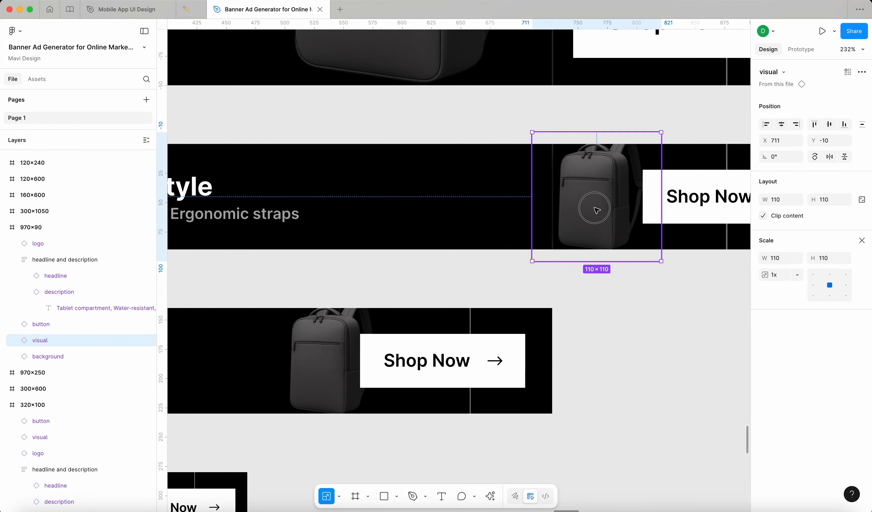
pyautogui.moveTo(595, 210); pyautogui.dragTo(570, 211)
pyautogui.press('k')
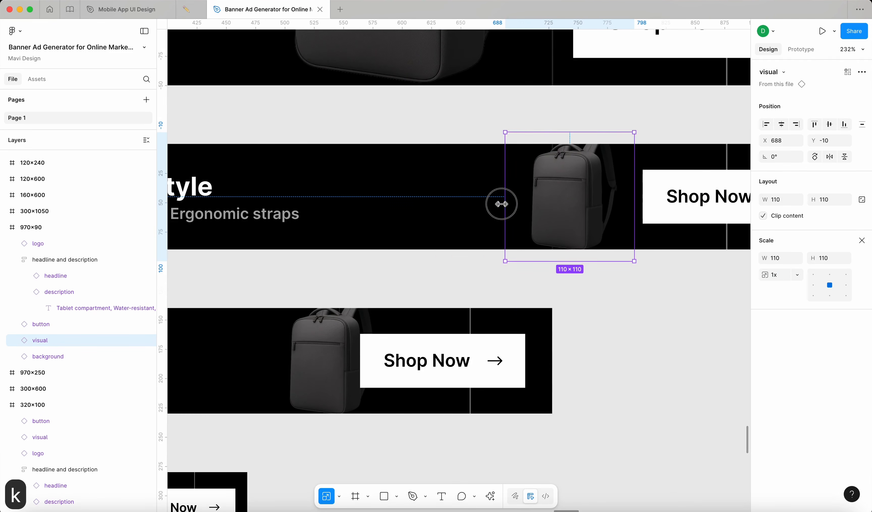
pyautogui.moveTo(501, 205); pyautogui.dragTo(403, 204)
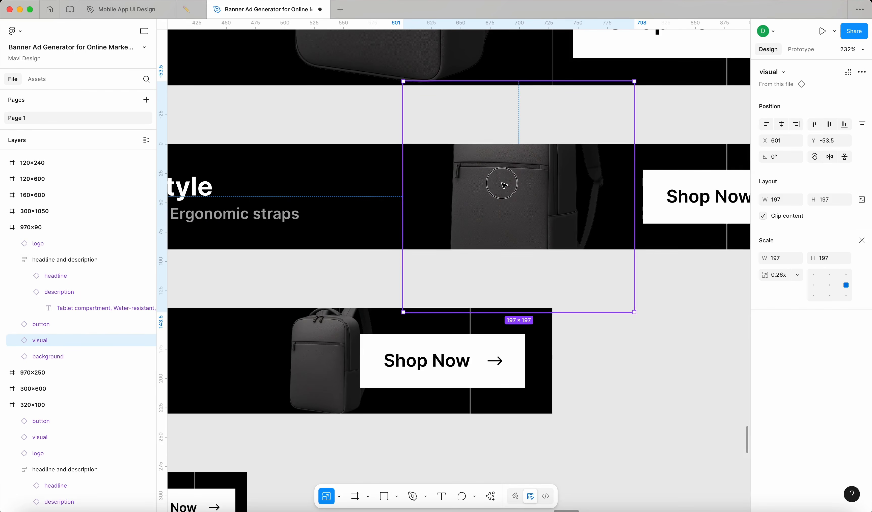
pyautogui.moveTo(504, 185); pyautogui.dragTo(509, 248)
pyautogui.scroll(-8, 518, 207)
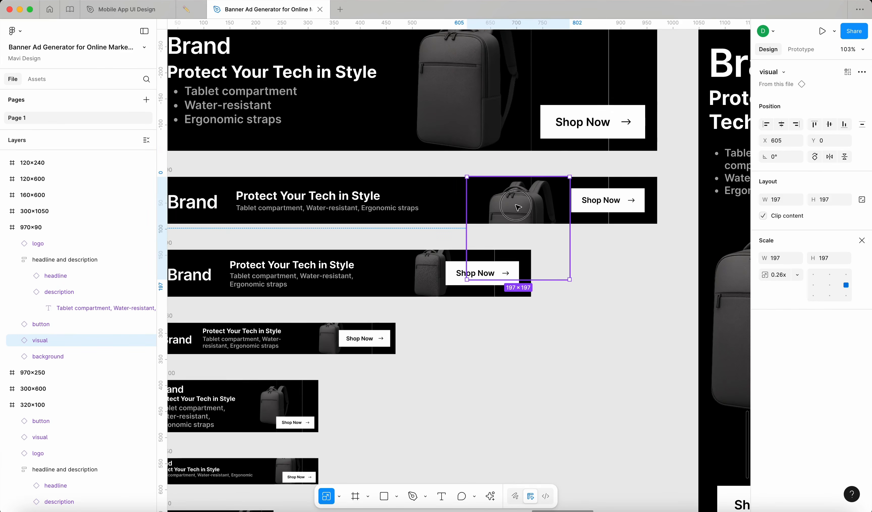
# - Duplicate the 970×90 banner's backpack visual and place the copy at X 527, Y -108
pyautogui.moveTo(518, 207); pyautogui.dragTo(510, 190)
pyautogui.hotkey('shift', 'Left')
pyautogui.hotkey('shift', 'Left')
pyautogui.hotkey('shift', 'Left')
pyautogui.hotkey('shift', 'Left')
pyautogui.hotkey('shift', 'Left')
pyautogui.hotkey('shift', 'Left')
pyautogui.hotkey('shift', 'Left')
pyautogui.hotkey('shift', 'Up')
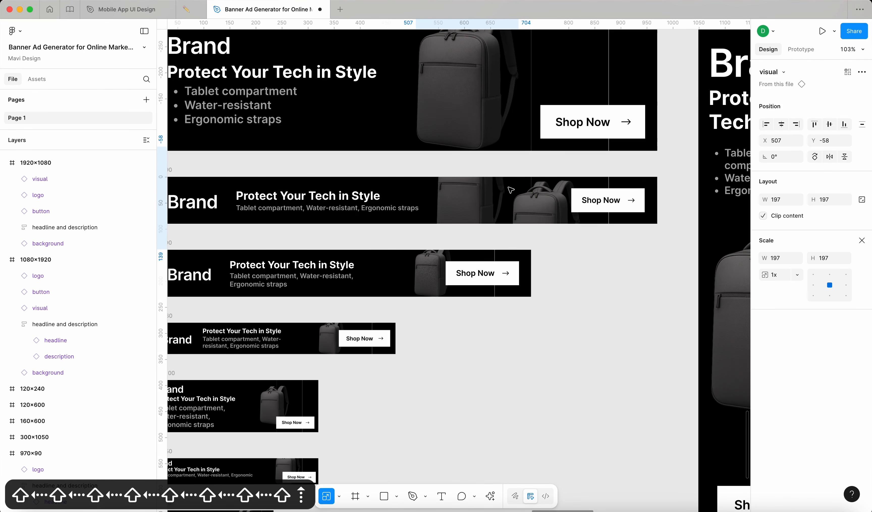
pyautogui.hotkey('shift', 'Up')
pyautogui.hotkey('shift', 'Up')
pyautogui.hotkey('shift', 'Up')
pyautogui.hotkey('shift', 'Up')
pyautogui.hotkey('shift', 'Up')
pyautogui.hotkey('shift', 'Right')
pyautogui.hotkey('shift', 'Right')
pyautogui.hotkey('shift', 'Right')
pyautogui.hotkey('shift', 'Left')
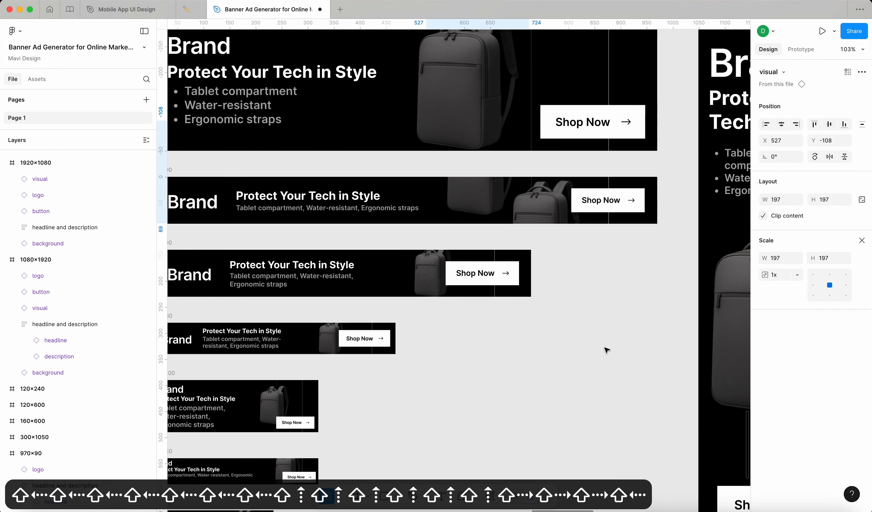
pyautogui.click(605, 348)
pyautogui.scroll(-10, 605, 348)
pyautogui.scroll(8, 593, 330)
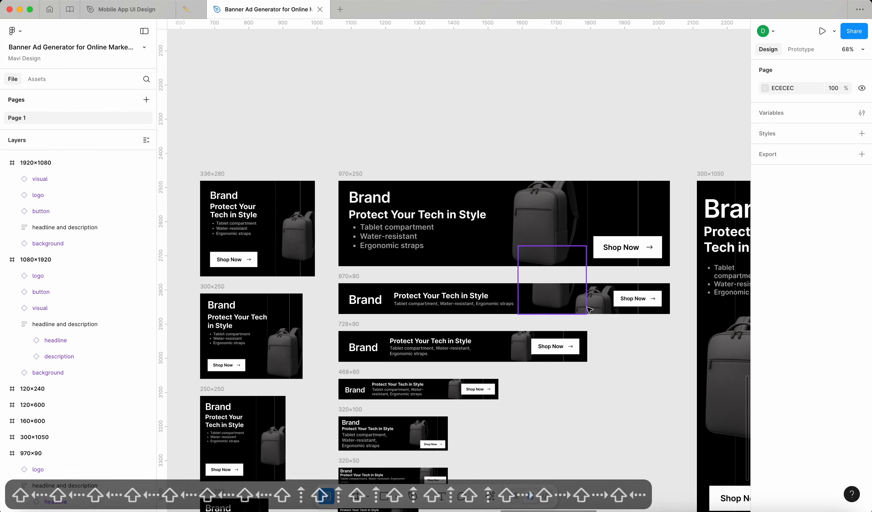
# - Flip the backpack image group inside the main visual component horizontally
pyautogui.scroll(-10, 619, 440)
pyautogui.scroll(10, 446, 363)
pyautogui.hscroll(-10, 446, 362)
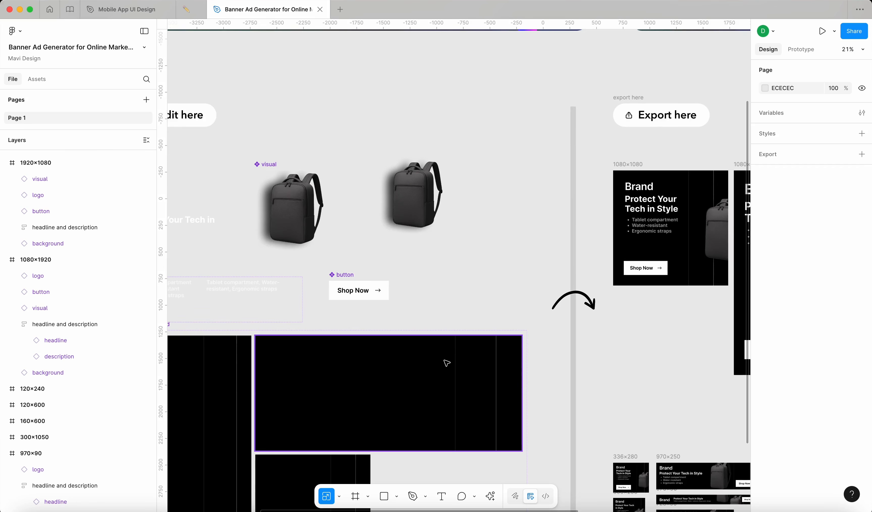
pyautogui.keyDown('super'); pyautogui.click(301, 201); pyautogui.keyUp('super')
pyautogui.hotkey('shift', 'Return')
pyautogui.hotkey('shift', 'Return')
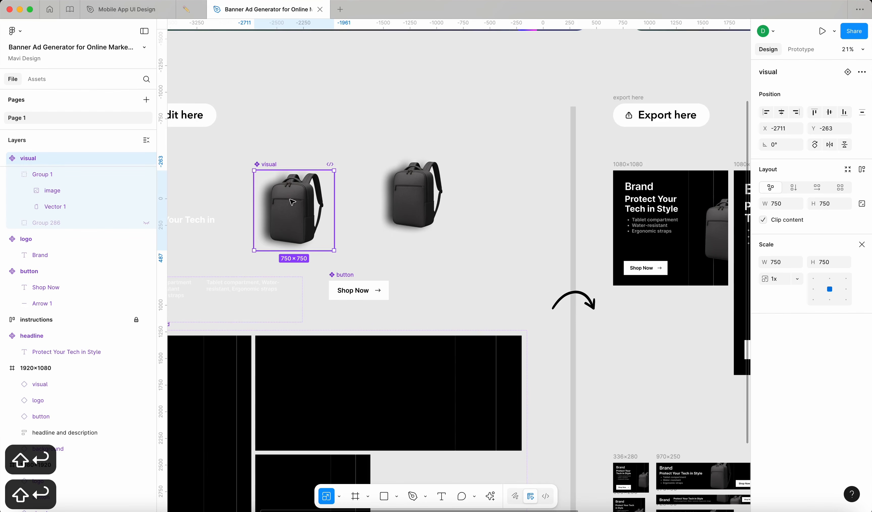
pyautogui.click(103, 206)
pyautogui.hotkey('shift', 'h')
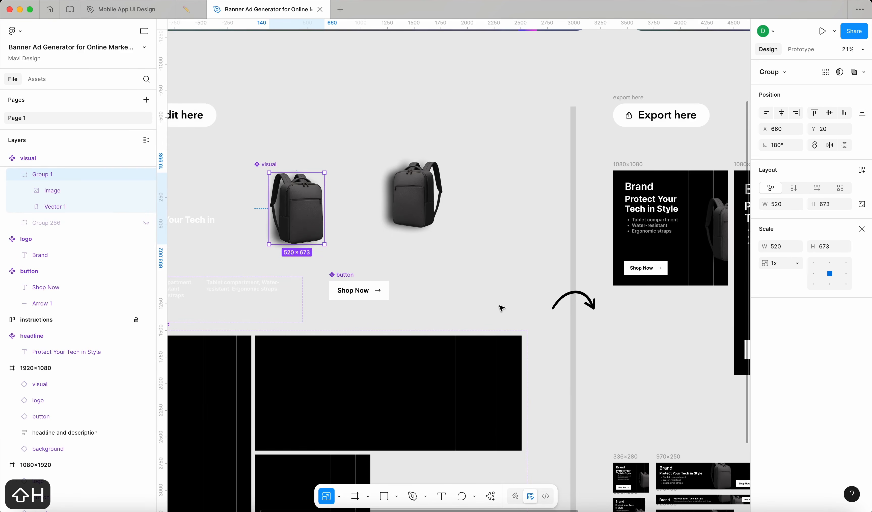
# - Check the flipped backpack across the export banners, and undo the flip
pyautogui.hscroll(10, 500, 306)
pyautogui.scroll(-5, 500, 306)
pyautogui.scroll(10, 331, 341)
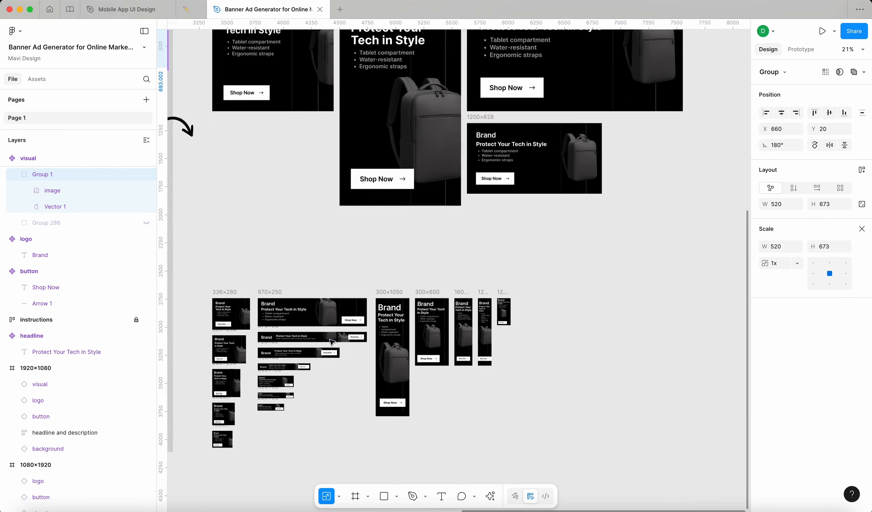
pyautogui.scroll(-8, 426, 398)
pyautogui.scroll(-3, 401, 399)
pyautogui.hscroll(-6, 401, 399)
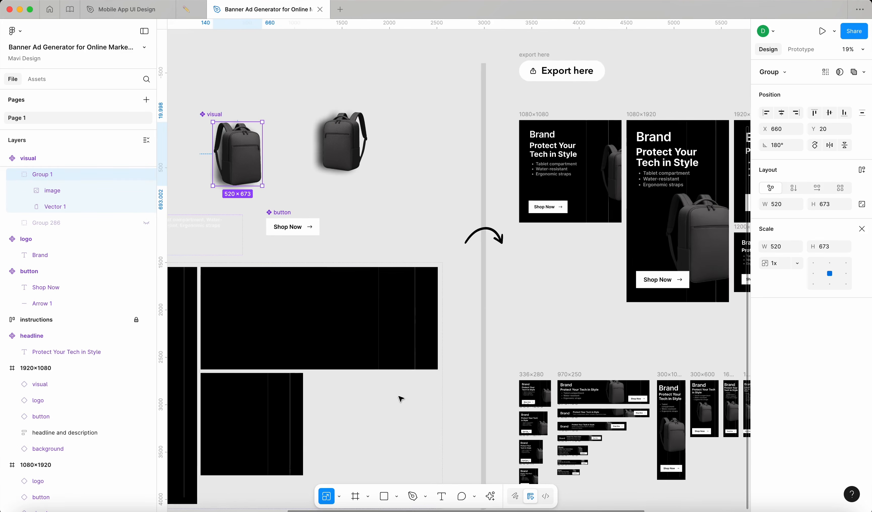
pyautogui.scroll(-5, 401, 399)
pyautogui.press('super+z')
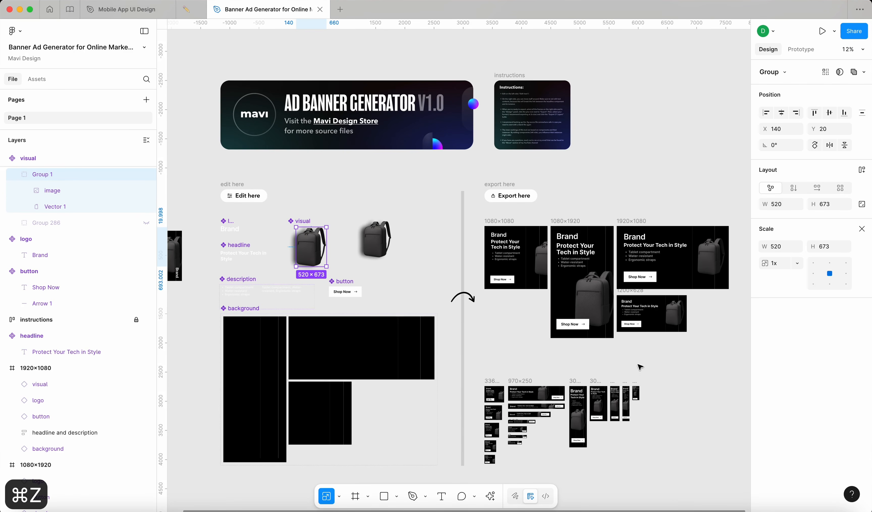
pyautogui.click(667, 396)
# - Review the adjusted 970×90 banner and the rest of the small export banners
pyautogui.scroll(-2, 667, 396)
pyautogui.hscroll(2, 667, 396)
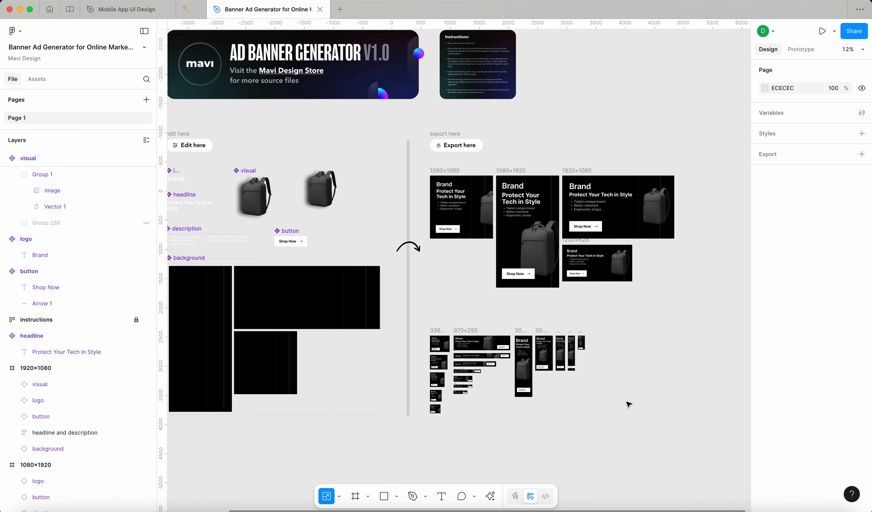
pyautogui.scroll(8, 487, 356)
pyautogui.click(391, 366)
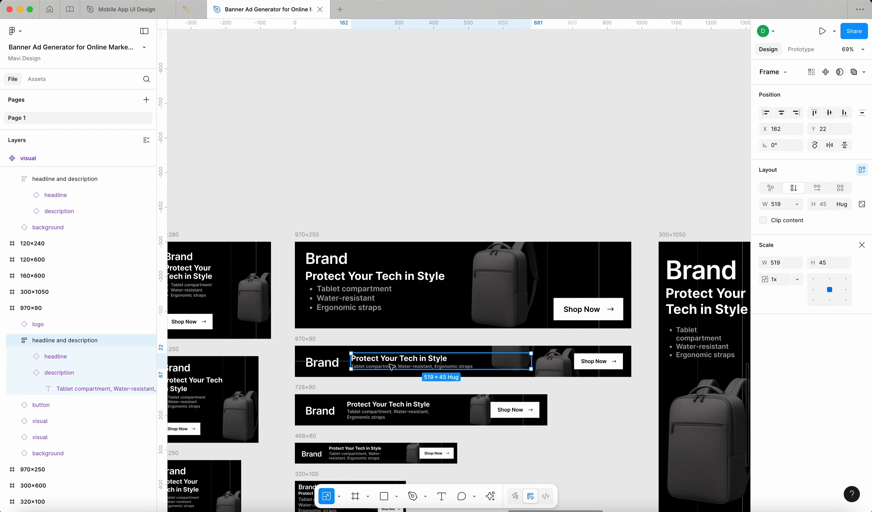
pyautogui.click(588, 365)
pyautogui.click(624, 451)
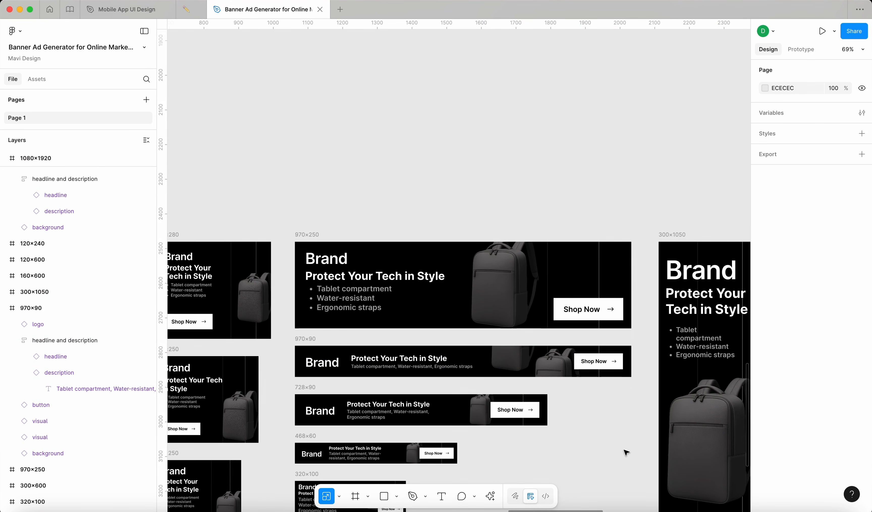
pyautogui.scroll(-5, 626, 456)
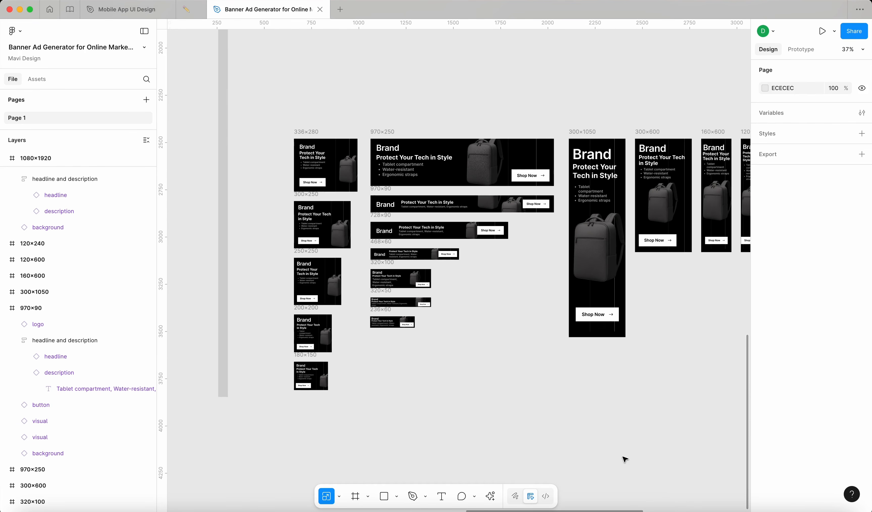
pyautogui.hscroll(3, 624, 460)
pyautogui.scroll(-1, 625, 460)
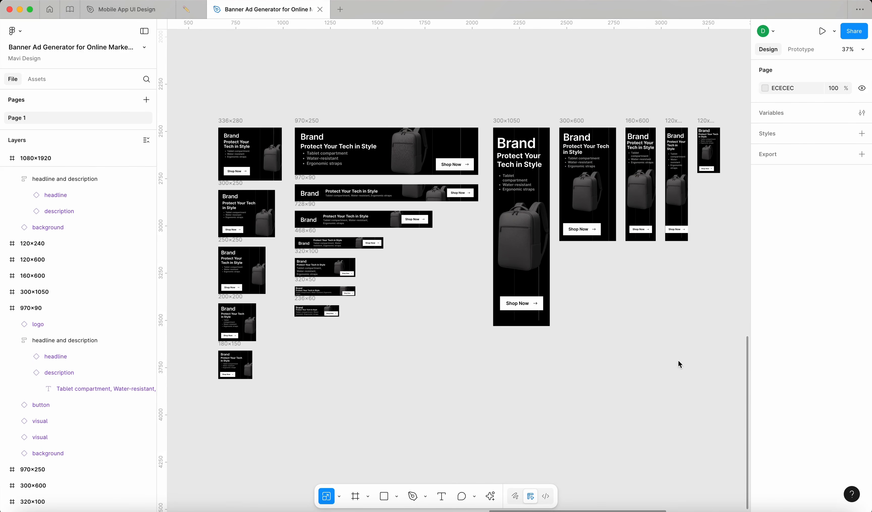
# - Scale the 300×1050 banner's logo down to 92 px wide and move it up to Y 32
pyautogui.hscroll(3, 679, 364)
pyautogui.scroll(1, 680, 364)
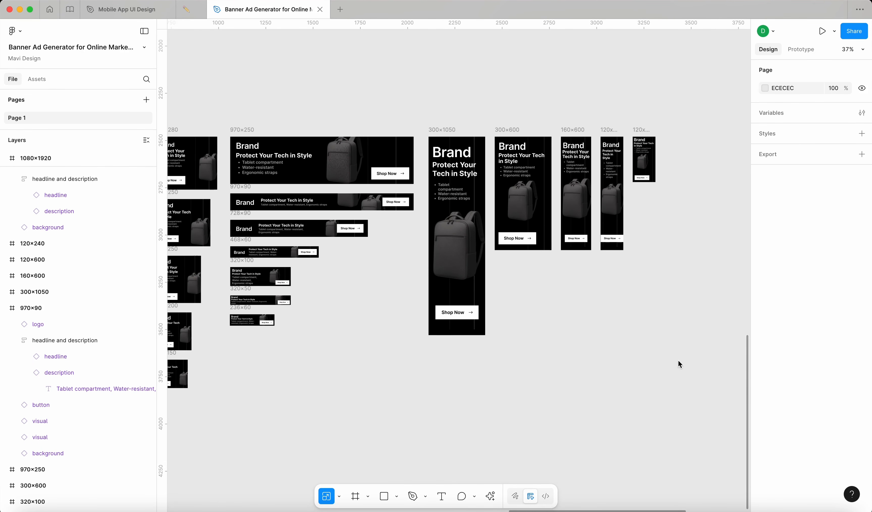
pyautogui.click(457, 155)
pyautogui.keyDown('ctrl'); pyautogui.scroll(5, 456, 155); pyautogui.keyUp('ctrl')
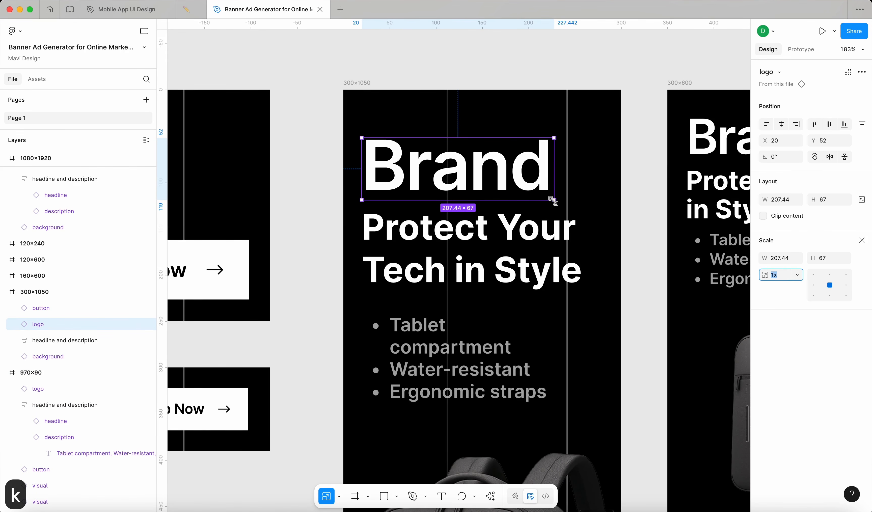
pyautogui.moveTo(554, 200); pyautogui.dragTo(447, 159)
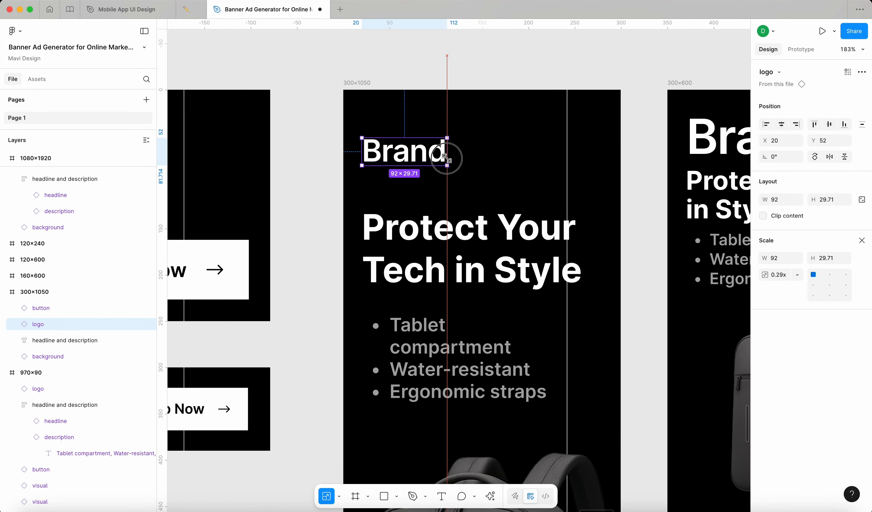
pyautogui.hotkey('shift', 'Up')
pyautogui.hotkey('shift', 'Up')
pyautogui.keyDown('ctrl'); pyautogui.scroll(-5, 437, 173); pyautogui.keyUp('ctrl')
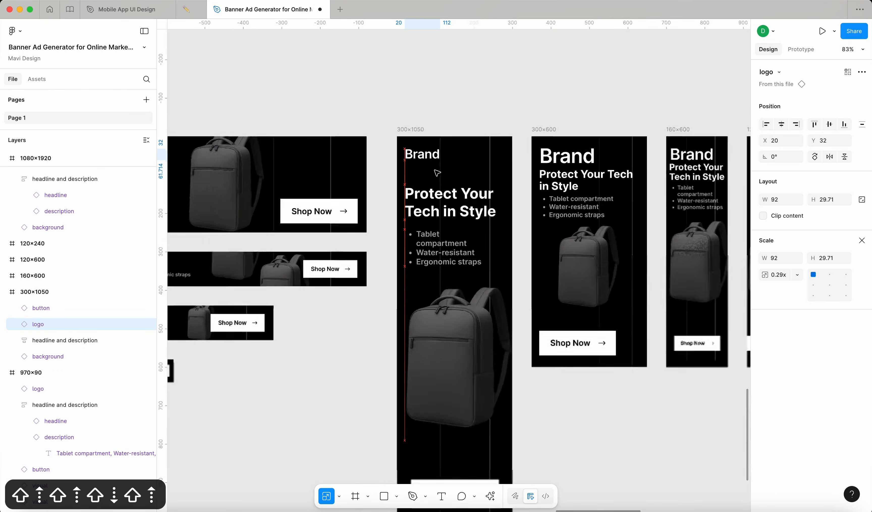
# - Move the headline and description group in the 300×1050 banner up to Y 85
pyautogui.click(438, 193)
pyautogui.hotkey('shift', 'Up')
pyautogui.hotkey('shift', 'Up')
pyautogui.hotkey('shift', 'Down')
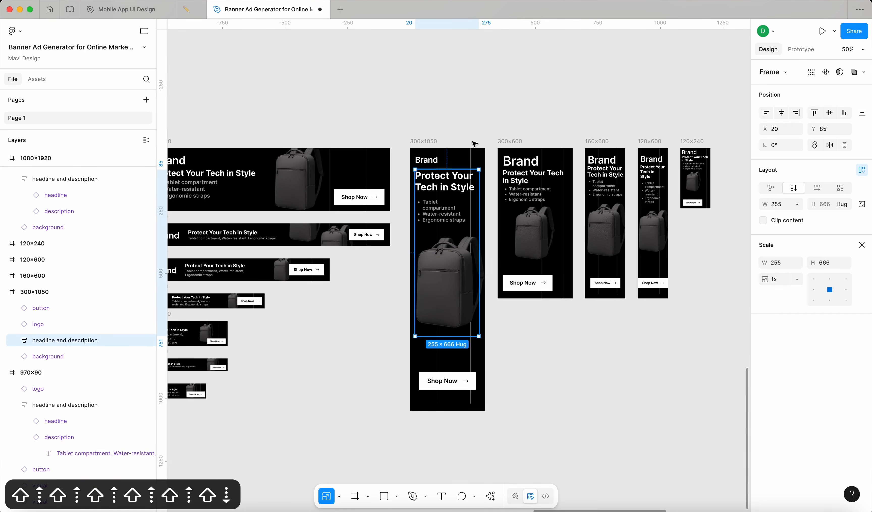
pyautogui.click(488, 138)
# - Align the 300×1050 banner's Shop Now button flush with the banner's right edge
pyautogui.click(465, 377)
pyautogui.scroll(4, 465, 377)
pyautogui.scroll(3, 466, 379)
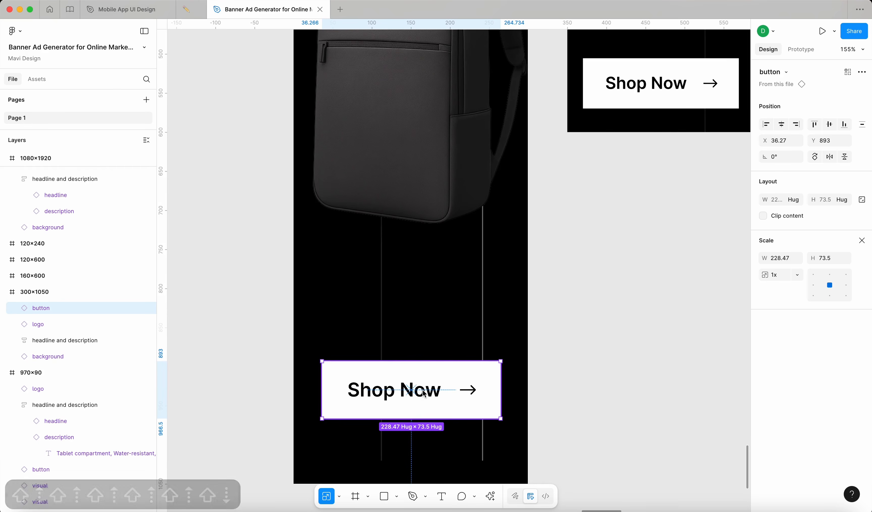
pyautogui.hotkey('alt', 'd')
pyautogui.keyDown('ctrl'); pyautogui.scroll(-5, 509, 328); pyautogui.keyUp('ctrl')
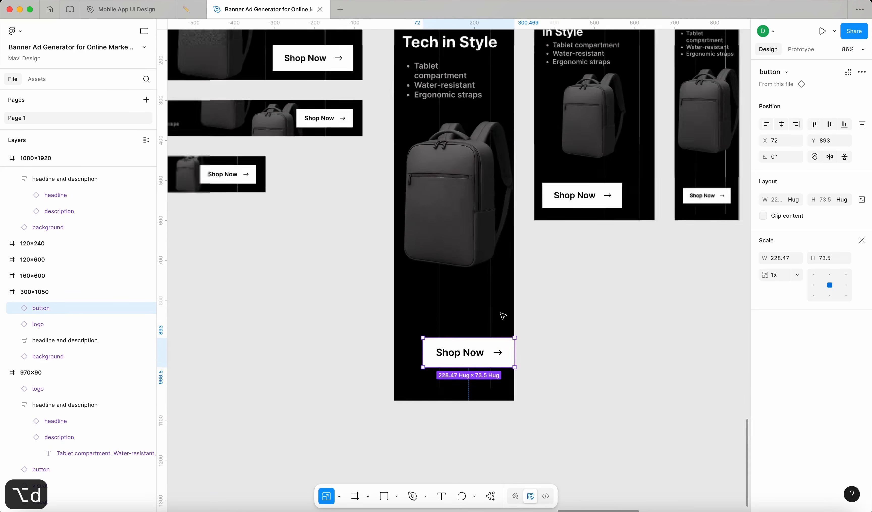
# - Enlarge the backpack visual in the 300×1050 banner so it extends closer to the button
pyautogui.click(477, 283)
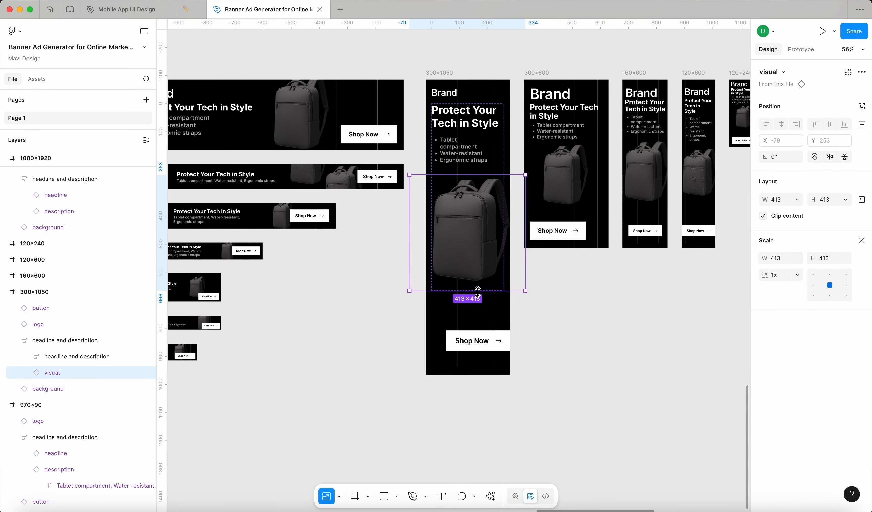
pyautogui.click(385, 313)
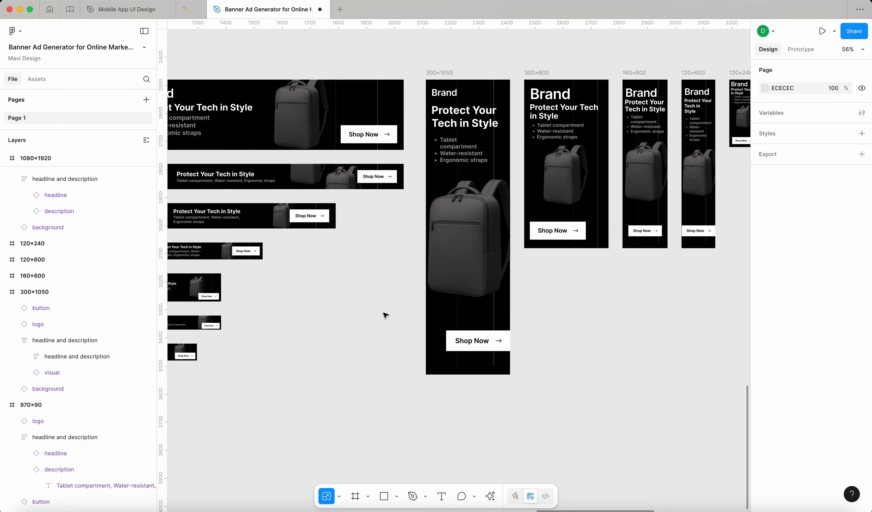
# - Examine the small export banners one group at a time, from the narrow verticals to the horizontals
pyautogui.scroll(-5, 386, 314)
pyautogui.hscroll(-5, 385, 314)
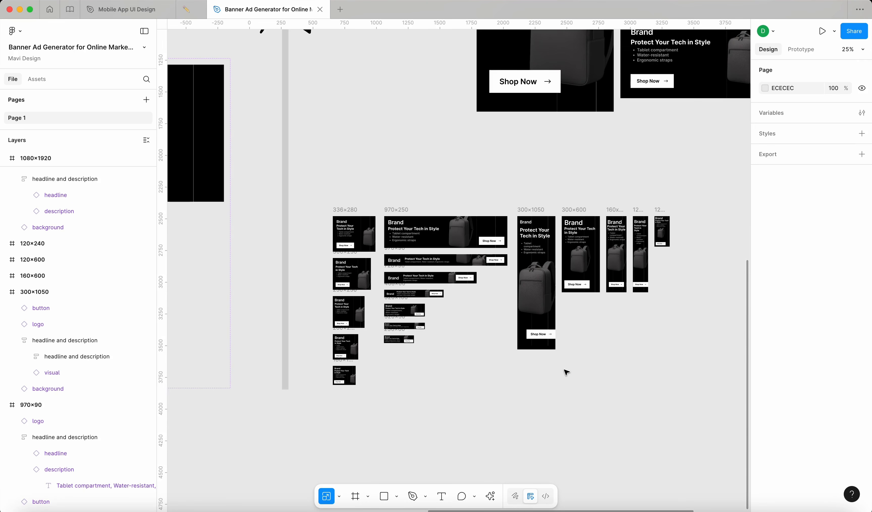
pyautogui.keyDown('ctrl'); pyautogui.scroll(10, 458, 240); pyautogui.keyUp('ctrl')
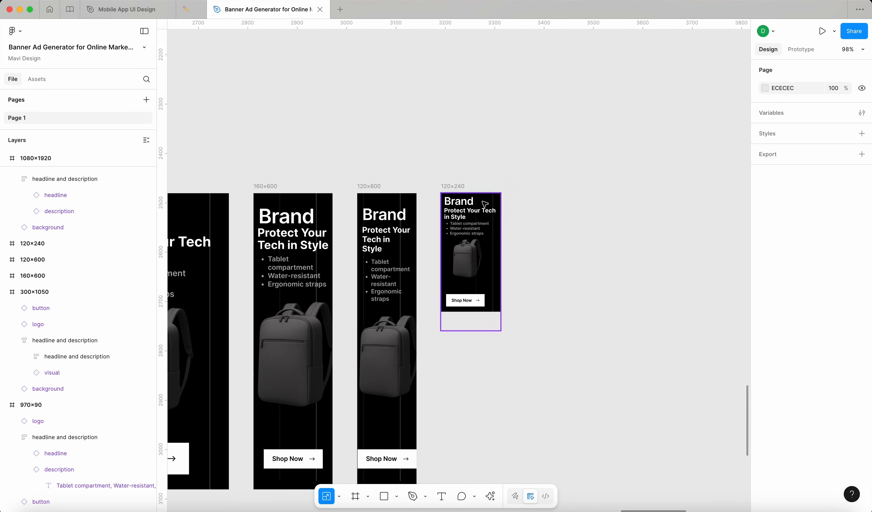
pyautogui.scroll(-10, 457, 240)
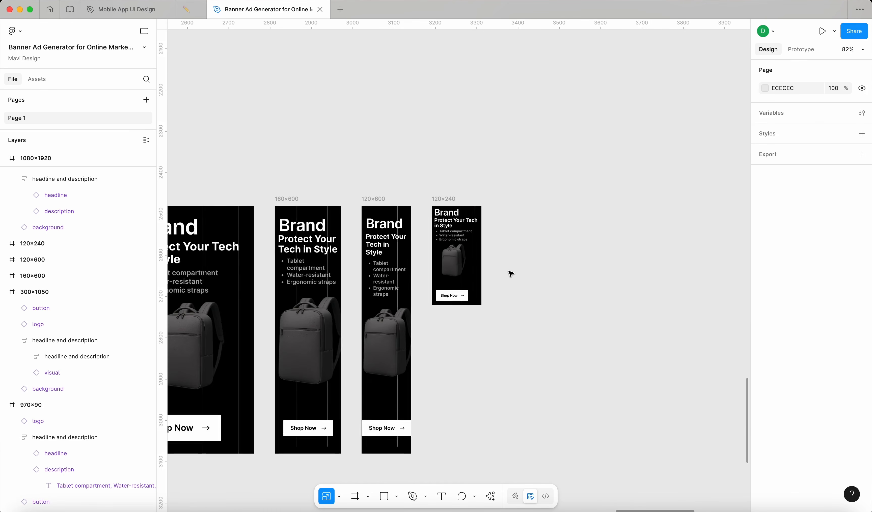
pyautogui.keyDown('ctrl'); pyautogui.scroll(-10, 436, 246); pyautogui.keyUp('ctrl')
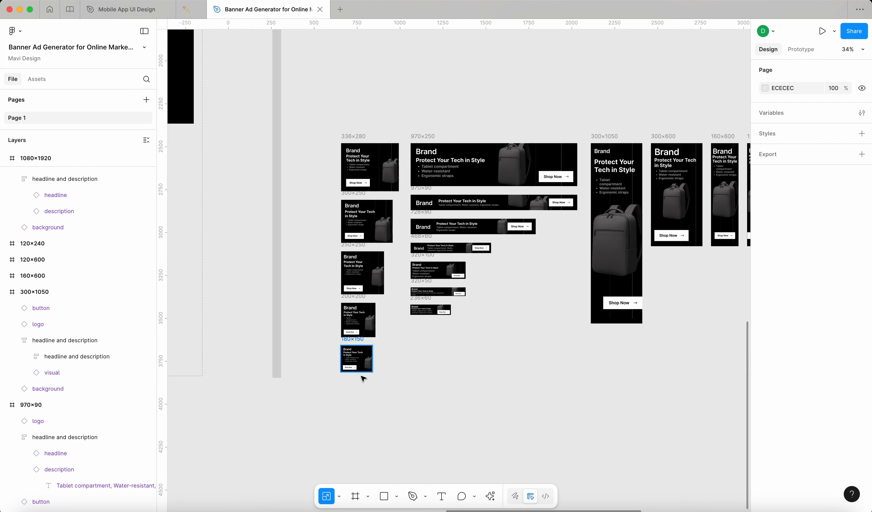
pyautogui.keyDown('ctrl'); pyautogui.scroll(10, 362, 373); pyautogui.keyUp('ctrl')
pyautogui.keyDown('ctrl'); pyautogui.scroll(-10, 387, 343); pyautogui.keyUp('ctrl')
pyautogui.keyDown('ctrl'); pyautogui.scroll(5, 398, 338); pyautogui.keyUp('ctrl')
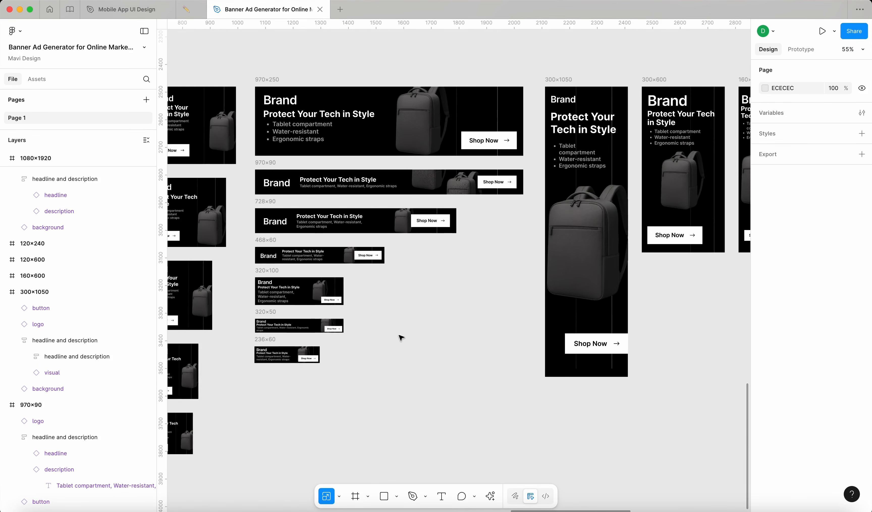
pyautogui.keyDown('ctrl'); pyautogui.scroll(-5, 411, 316); pyautogui.keyUp('ctrl')
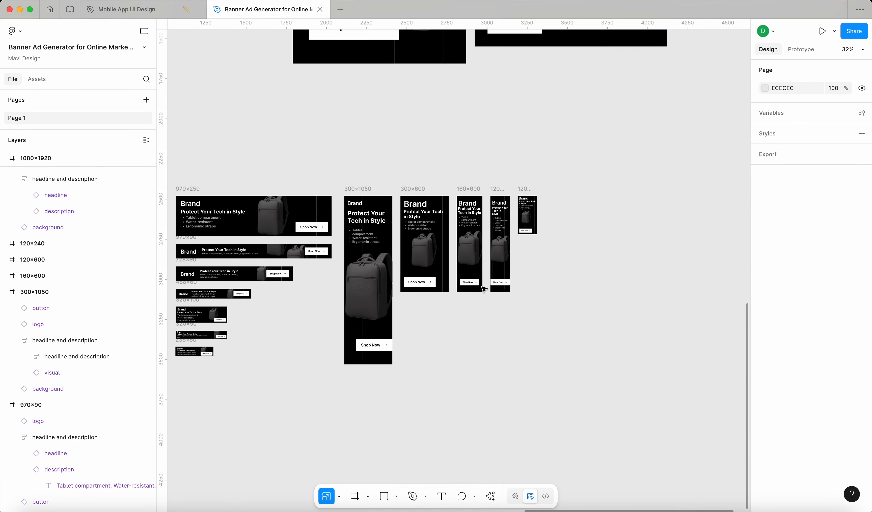
# - Duplicate the 120×240 banner beside the original and rename the copy 130×260
pyautogui.click(529, 190)
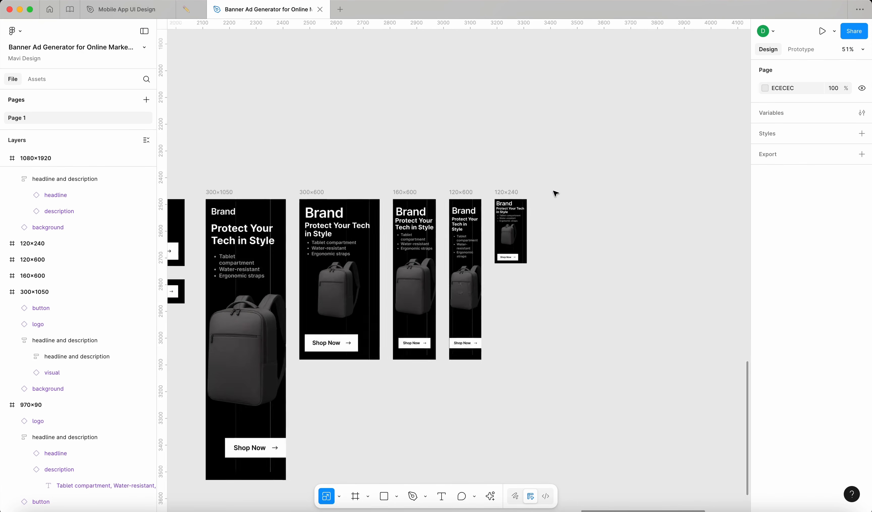
pyautogui.keyDown('ctrl'); pyautogui.scroll(10, 555, 192); pyautogui.keyUp('ctrl')
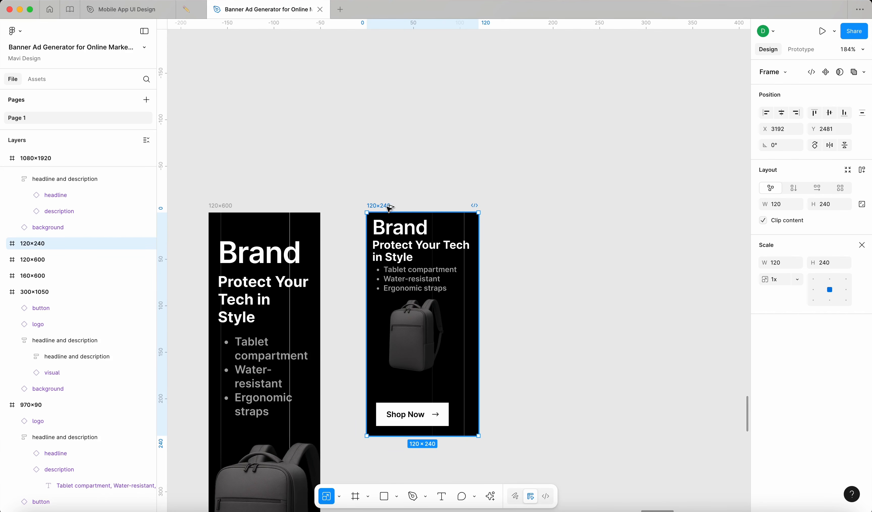
pyautogui.hscroll(5, 388, 209)
pyautogui.keyDown('ctrl'); pyautogui.scroll(-3, 590, 226); pyautogui.keyUp('ctrl')
pyautogui.keyDown('alt'); pyautogui.moveTo(350, 156); pyautogui.dragTo(504, 157); pyautogui.keyUp('alt')
pyautogui.press('v')
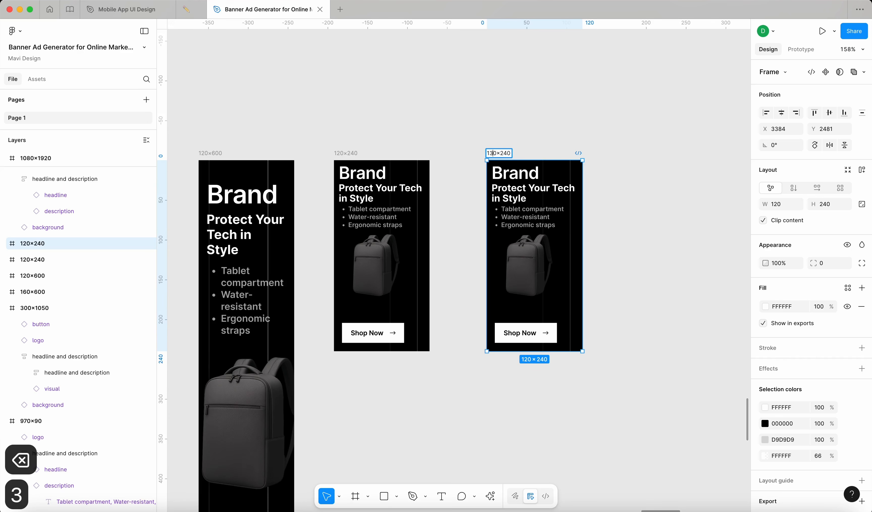
pyautogui.write('6')
pyautogui.press('Return')
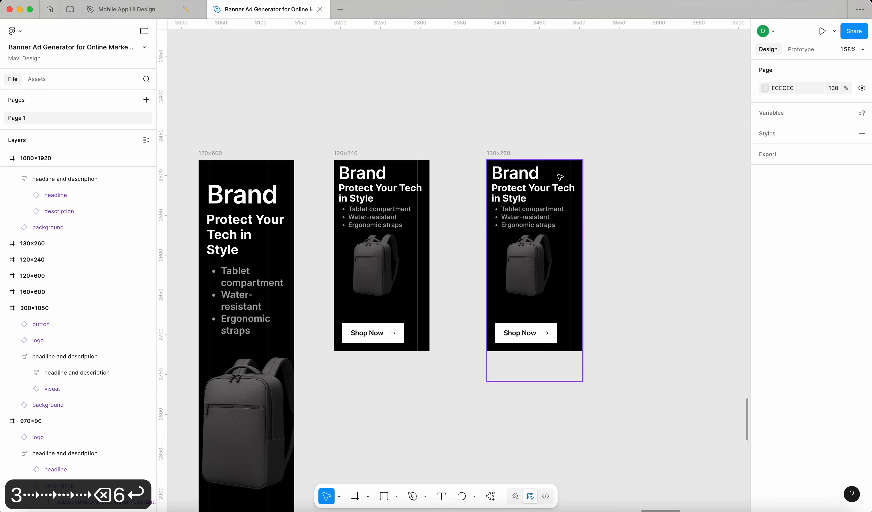
# - Resize the new banner's frame to 130 by 260 and scale its background to cover the full frame width
pyautogui.moveTo(588, 180); pyautogui.dragTo(594, 181)
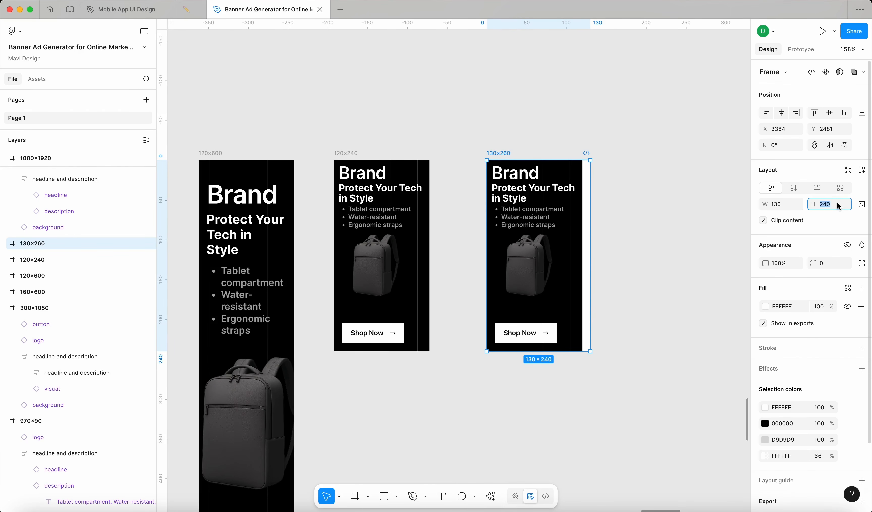
pyautogui.press('Return')
pyautogui.click(571, 333)
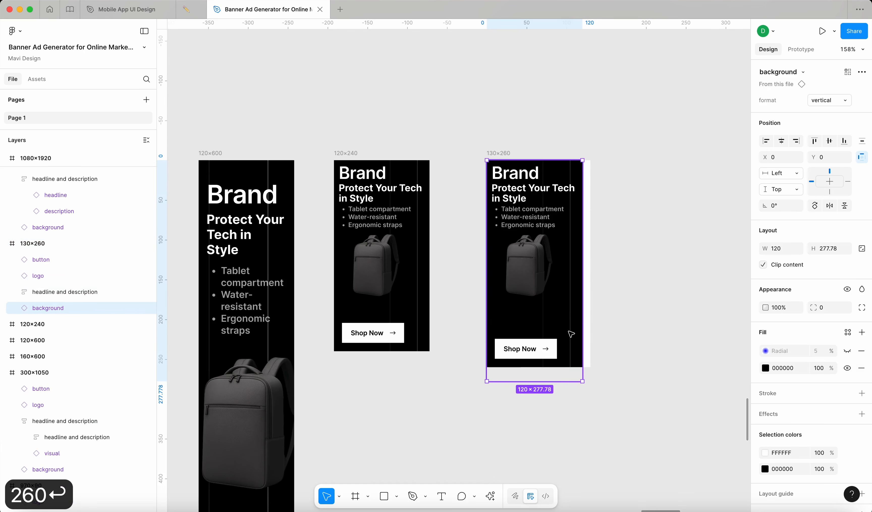
pyautogui.scroll(5, 590, 303)
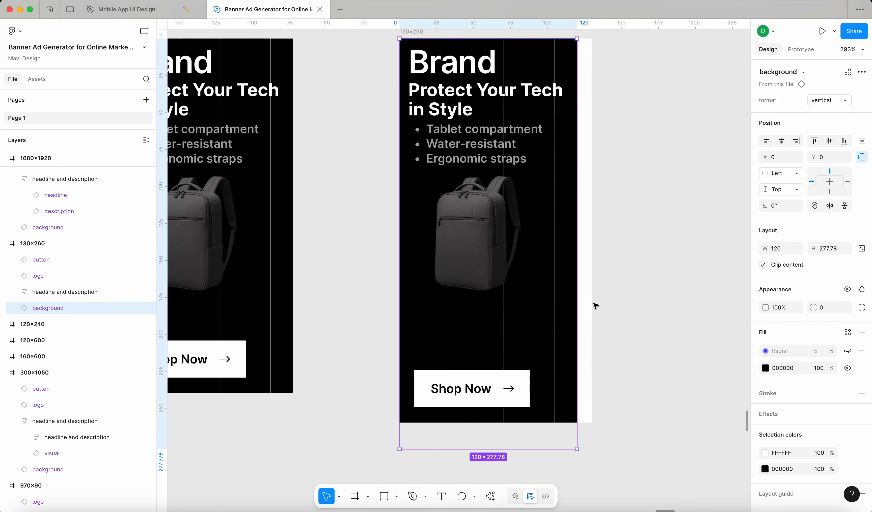
pyautogui.press('k')
pyautogui.moveTo(576, 308); pyautogui.dragTo(592, 309)
pyautogui.press('Escape')
pyautogui.scroll(-3, 592, 308)
pyautogui.scroll(-1, 491, 383)
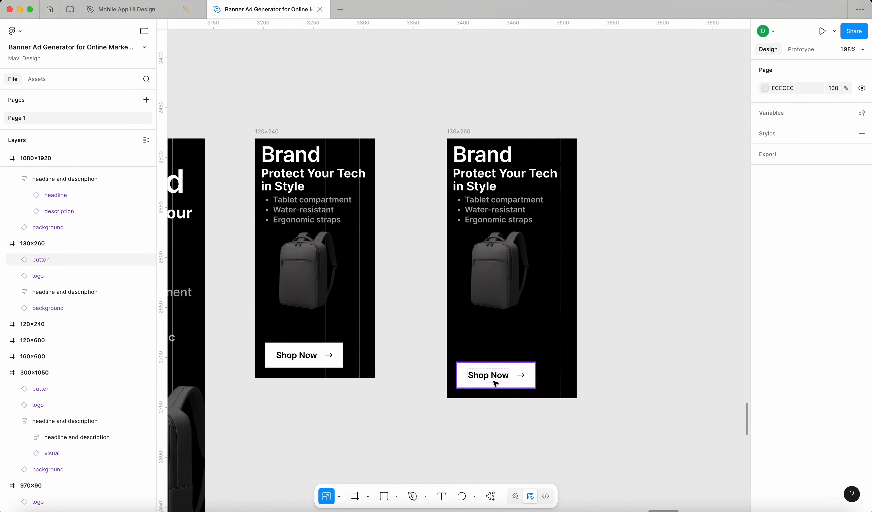
# - Align the 130×260 banner's button to the frame's right edge and raise it 10 px
pyautogui.click(494, 374)
pyautogui.hotkey('alt', 'd')
pyautogui.hotkey('shift', 'Up')
pyautogui.hotkey('shift', 'Up')
pyautogui.hotkey('shift', 'Down')
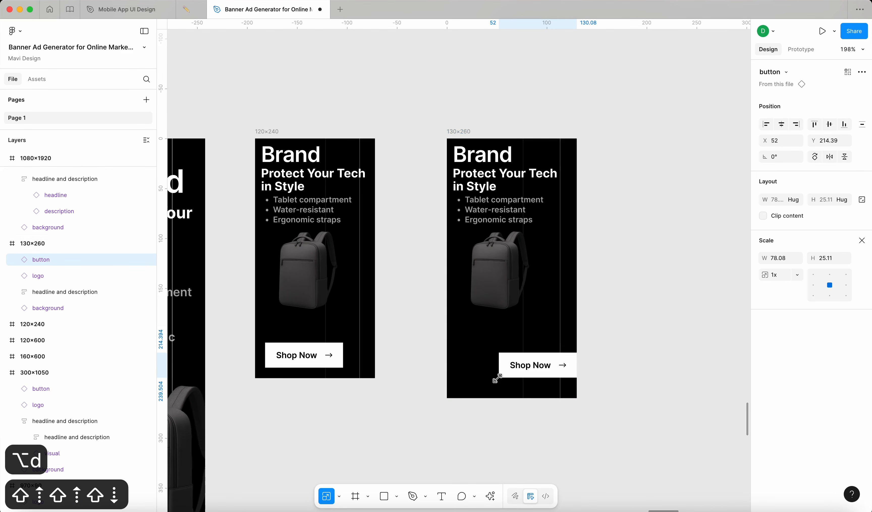
# - Lower the 130×260 banner's headline and description group to Y 38 and scale the logo to 52.63 px wide
pyautogui.click(499, 211)
pyautogui.hotkey('shift', 'Tab')
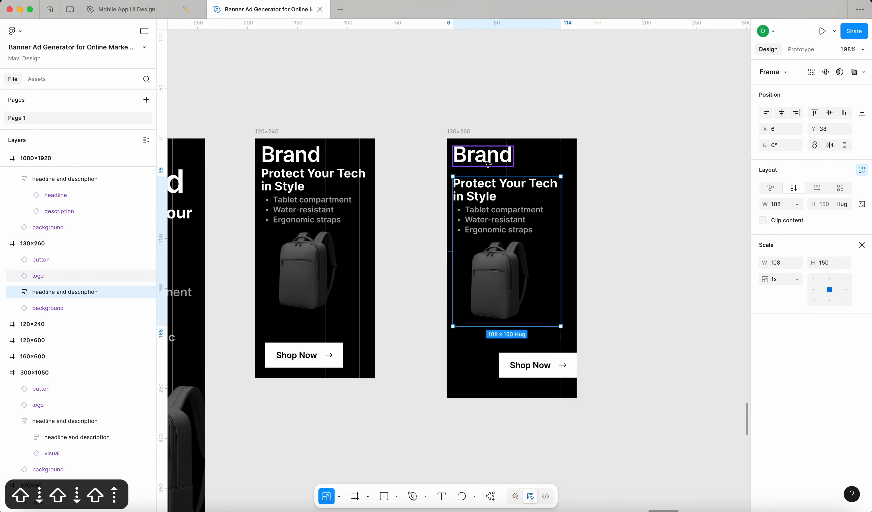
pyautogui.hotkey('shift', '2')
pyautogui.moveTo(568, 175); pyautogui.dragTo(545, 169)
pyautogui.scroll(-5, 472, 197)
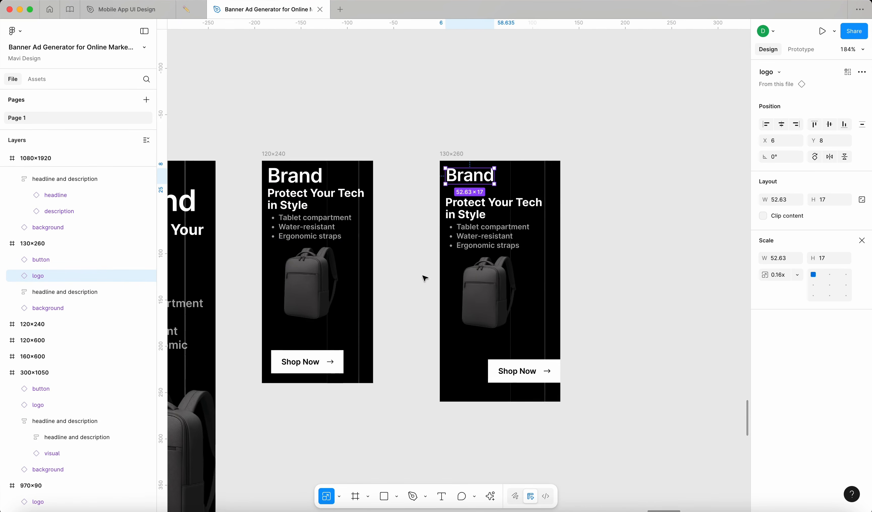
# - Enlarge the backpack visual in the 130×260 banner so it runs off the right edge behind the button
pyautogui.hscroll(1, 424, 276)
pyautogui.click(468, 282)
pyautogui.doubleClick(452, 263)
pyautogui.moveTo(487, 306); pyautogui.dragTo(576, 374)
pyautogui.click(594, 347)
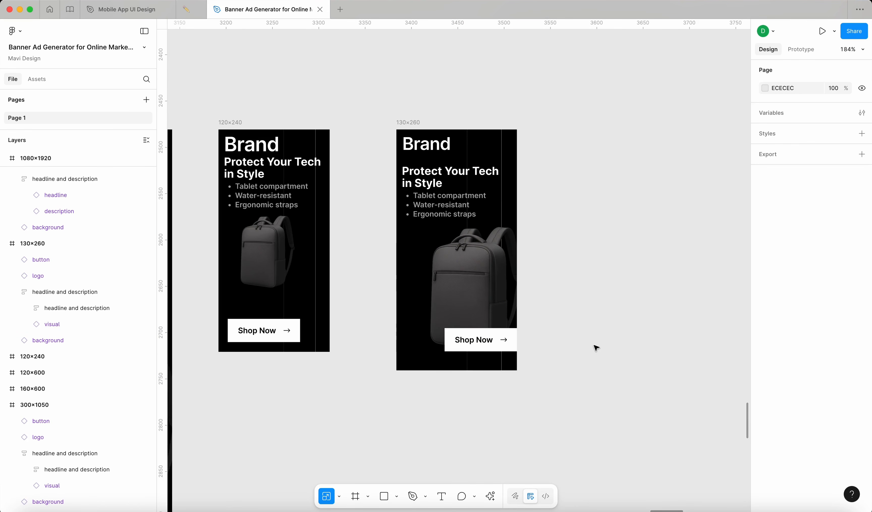
# - Move the 130×260 banner closer to the 120×240 one and check it against the whole layout
pyautogui.scroll(-5, 541, 316)
pyautogui.hscroll(-2, 597, 306)
pyautogui.scroll(5, 554, 171)
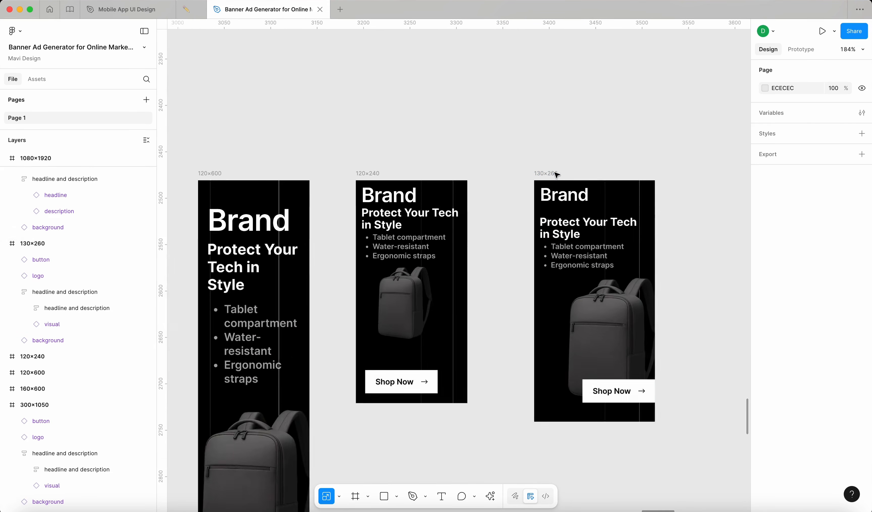
pyautogui.moveTo(557, 174); pyautogui.dragTo(524, 175)
pyautogui.scroll(-5, 577, 209)
pyautogui.click(648, 299)
pyautogui.scroll(-10, 558, 316)
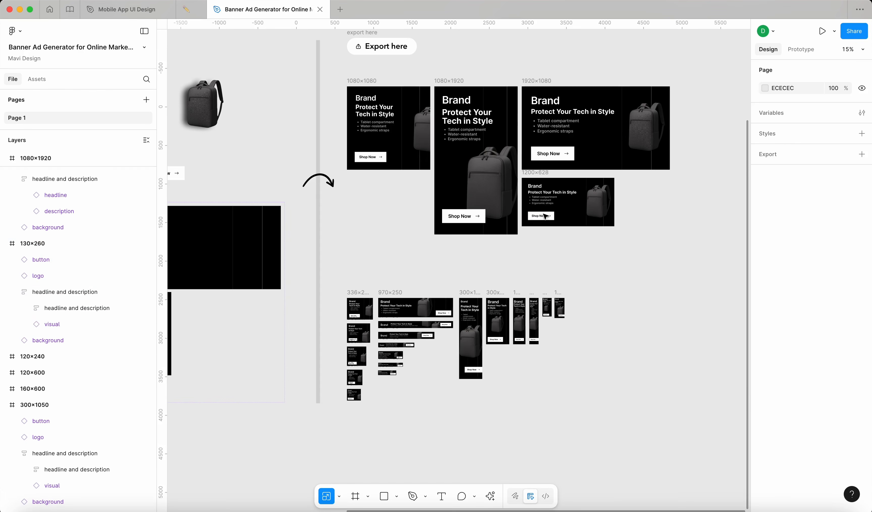
pyautogui.hscroll(-5, 403, 166)
pyautogui.hscroll(-2, 403, 166)
pyautogui.hscroll(2, 403, 166)
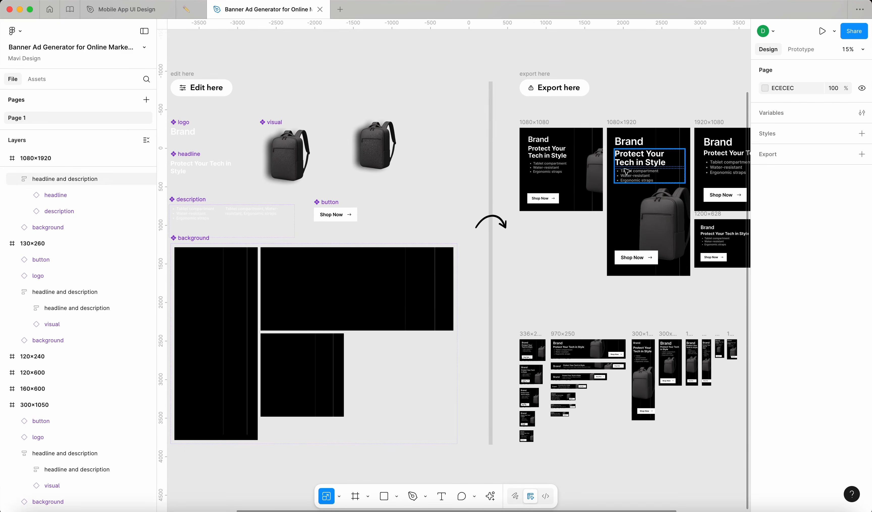
# - Add a black 000000 fill to the main description component set
pyautogui.doubleClick(637, 176)
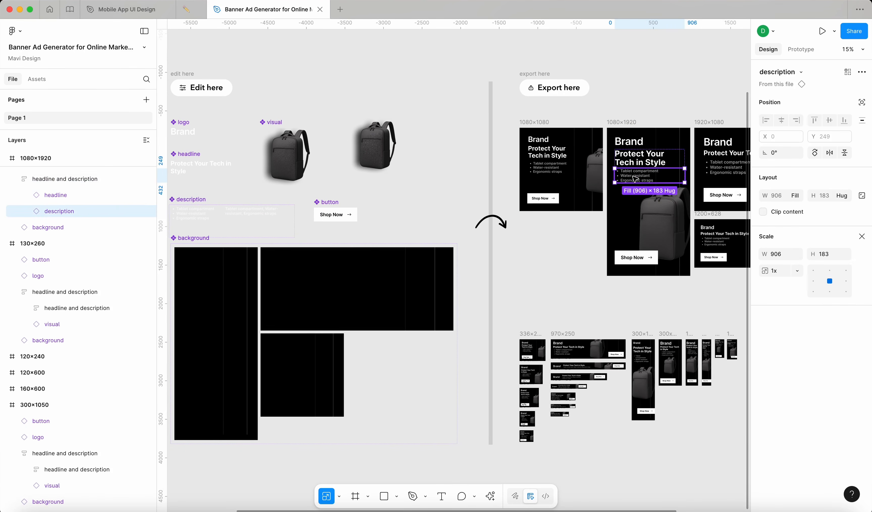
pyautogui.hscroll(-5, 397, 268)
pyautogui.scroll(5, 360, 206)
pyautogui.scroll(2, 362, 205)
pyautogui.scroll(-5, 362, 203)
pyautogui.hscroll(-2, 376, 194)
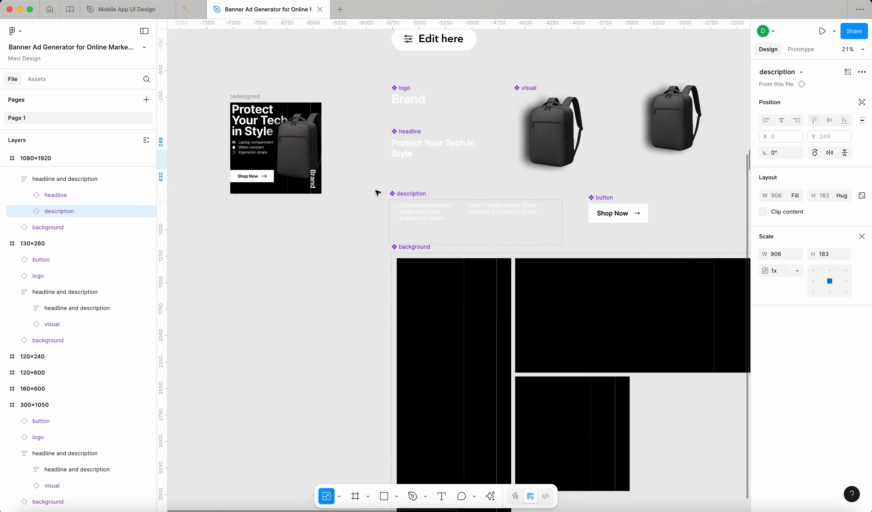
pyautogui.click(405, 193)
pyautogui.press('v')
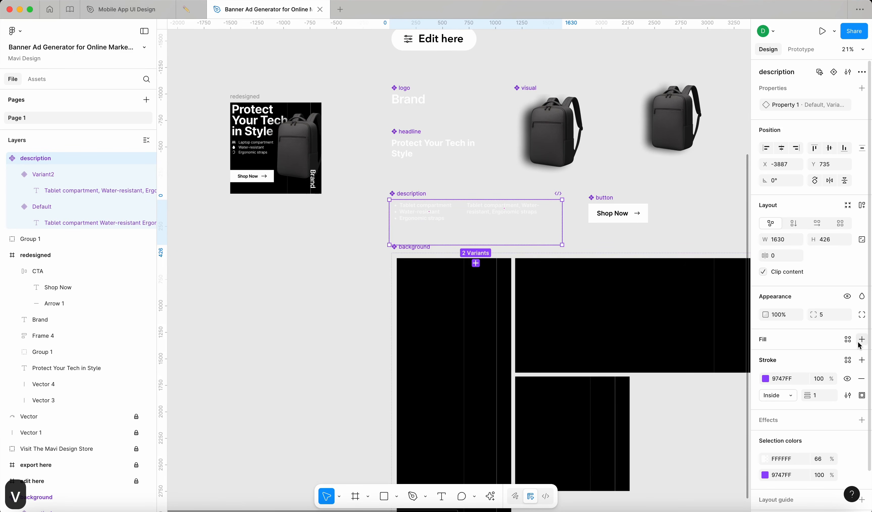
pyautogui.click(861, 340)
pyautogui.moveTo(714, 325); pyautogui.dragTo(605, 390)
pyautogui.click(338, 289)
# - Move the description component set up to Y 526 and extend its height to 571
pyautogui.click(426, 214)
pyautogui.scroll(5, 426, 214)
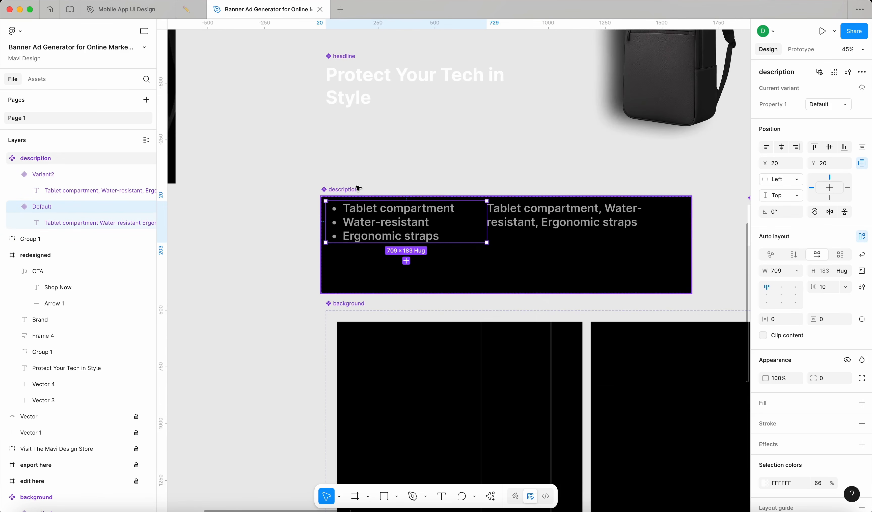
pyautogui.moveTo(349, 190); pyautogui.dragTo(350, 143)
pyautogui.moveTo(470, 250); pyautogui.dragTo(471, 282)
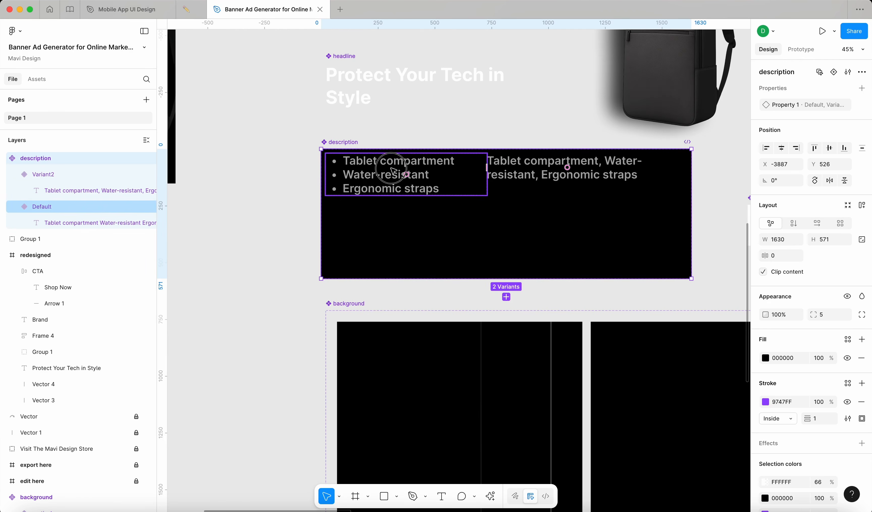
# - Duplicate the bulleted default variant below itself in the description component set, at X 20, Y 286
pyautogui.click(394, 172)
pyautogui.moveTo(368, 172); pyautogui.dragTo(382, 233)
pyautogui.hscroll(-2, 417, 165)
pyautogui.scroll(-1, 417, 165)
pyautogui.hscroll(-2, 417, 165)
pyautogui.scroll(1, 417, 165)
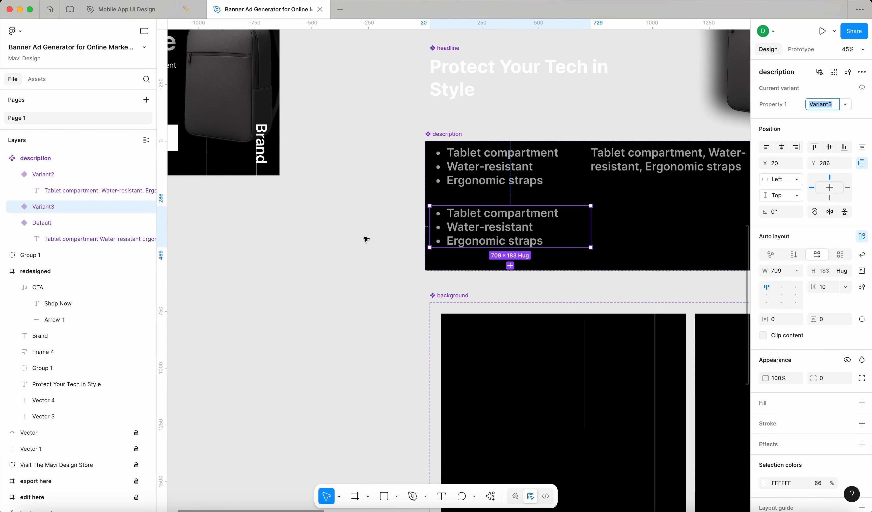
pyautogui.click(365, 239)
pyautogui.click(544, 236)
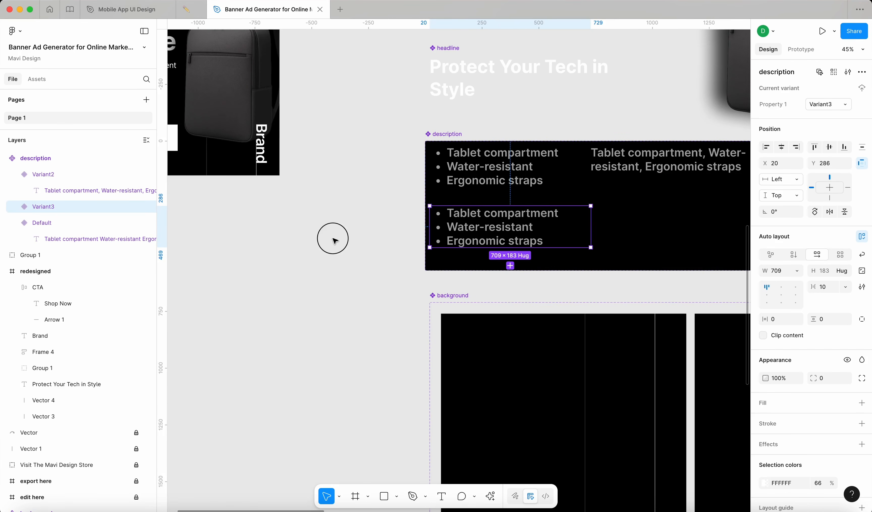
pyautogui.click(334, 240)
# - Copy the icon feature list from the redesigned banner onto the empty canvas beside the description component set
pyautogui.hscroll(-3, 334, 240)
pyautogui.scroll(2, 334, 240)
pyautogui.scroll(-5, 343, 241)
pyautogui.click(299, 201)
pyautogui.scroll(8, 299, 201)
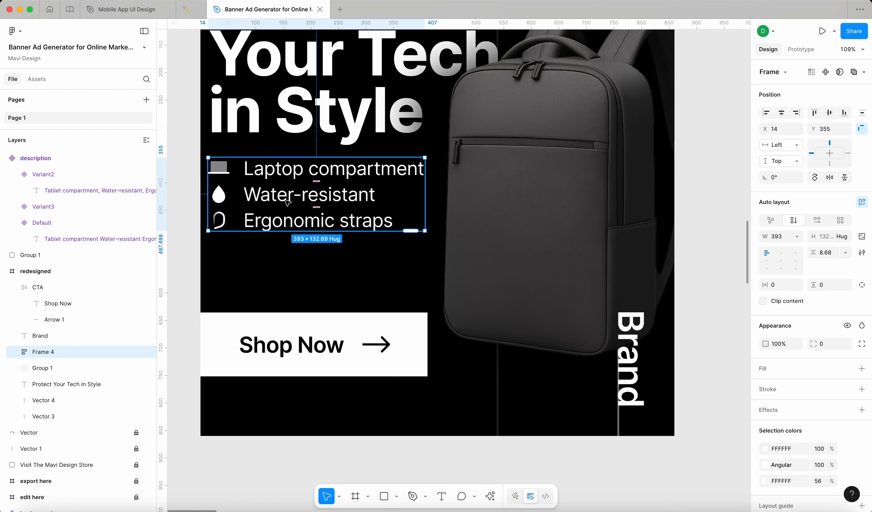
pyautogui.moveTo(276, 196); pyautogui.dragTo(580, 370)
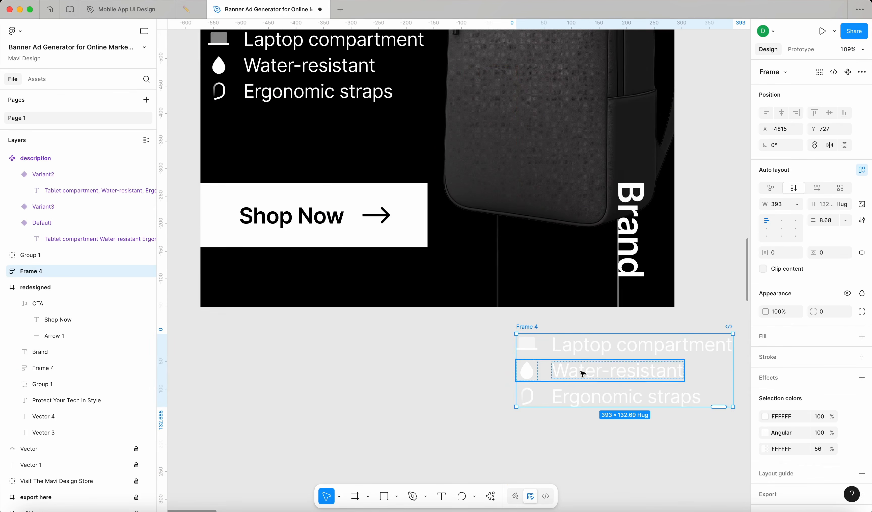
pyautogui.scroll(-4, 583, 373)
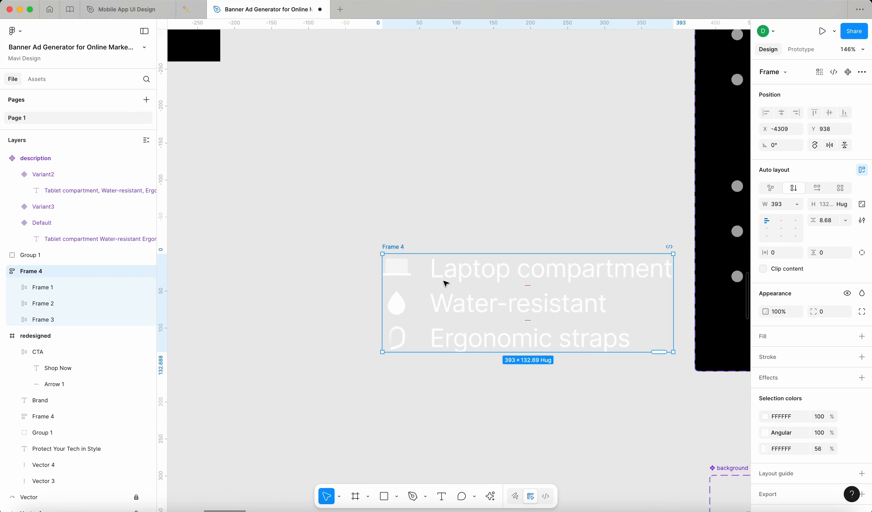
# - Try narrowing the copied icon list frame to test its resizing, and undo it
pyautogui.scroll(1, 444, 282)
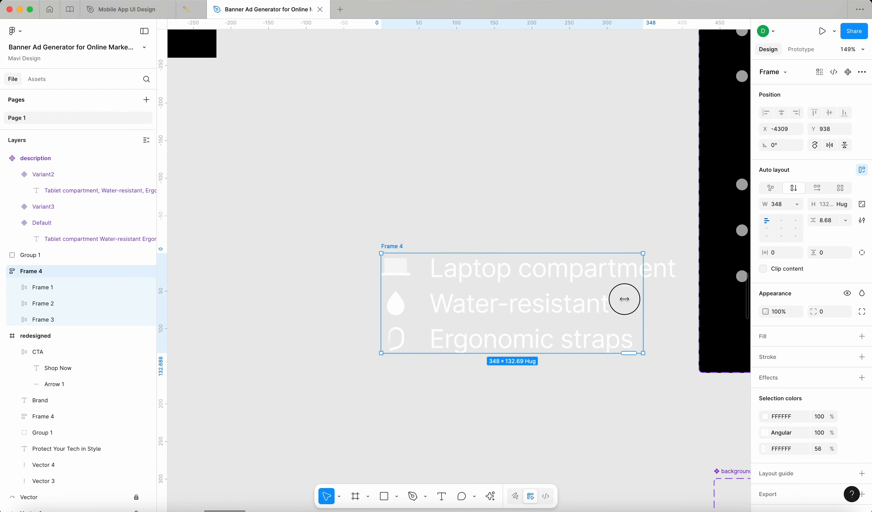
pyautogui.moveTo(624, 299); pyautogui.dragTo(560, 303)
pyautogui.press('super+z')
pyautogui.press('super+z')
pyautogui.press('super+z')
pyautogui.press('super+z')
pyautogui.press('super+z')
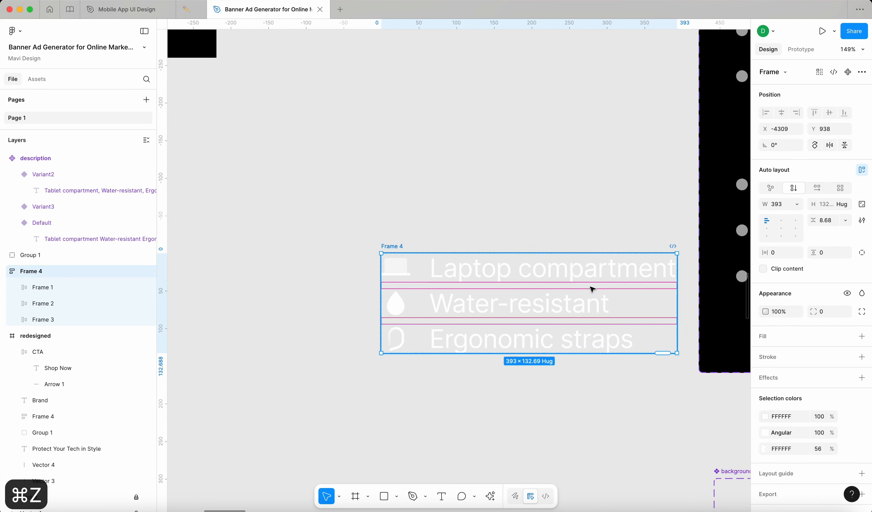
# - Set the three row frames of the copied icon list to fill the list's width
pyautogui.keyDown('shift'); pyautogui.click(604, 313); pyautogui.keyUp('shift')
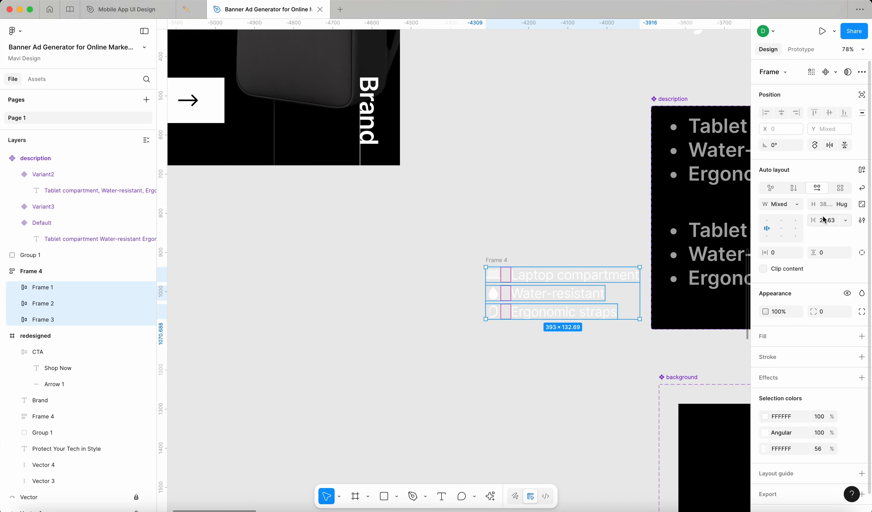
pyautogui.click(798, 206)
pyautogui.click(784, 226)
pyautogui.click(519, 248)
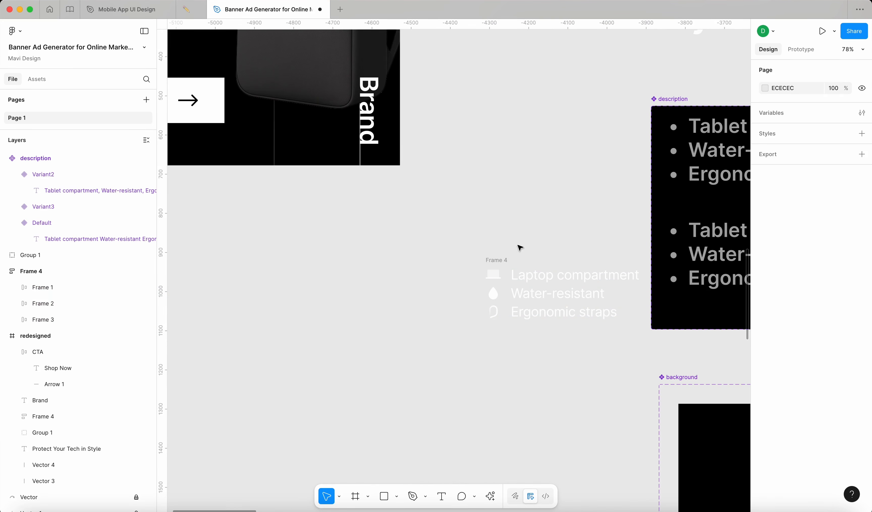
pyautogui.click(510, 259)
pyautogui.press('super+z')
pyautogui.press('super+z')
pyautogui.press('super+z')
pyautogui.press('super+z')
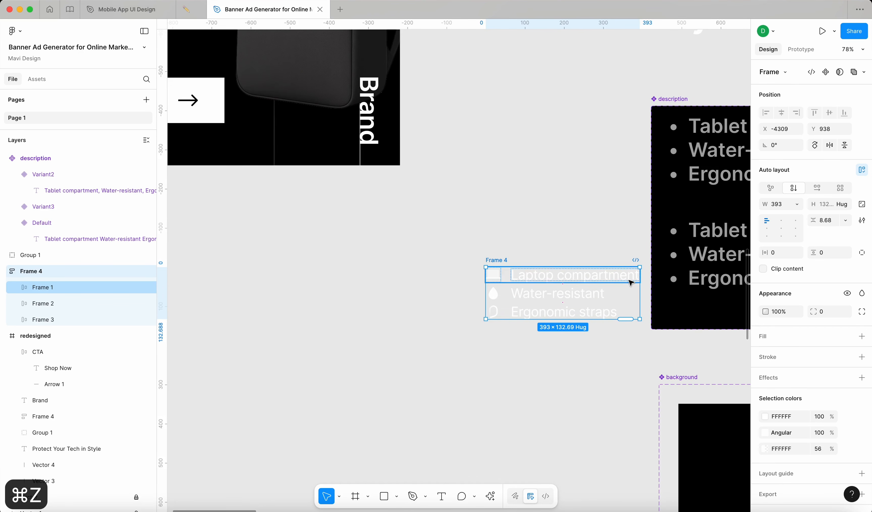
# - Set the three text labels in the icon list to fill the width of their rows
pyautogui.keyDown('super'); pyautogui.click(620, 275); pyautogui.keyUp('super')
pyautogui.keyDown('shift'); pyautogui.keyDown('super'); pyautogui.click(566, 302); pyautogui.keyUp('super'); pyautogui.keyUp('shift')
pyautogui.keyDown('shift'); pyautogui.keyDown('super'); pyautogui.click(576, 336); pyautogui.keyUp('super'); pyautogui.keyUp('shift')
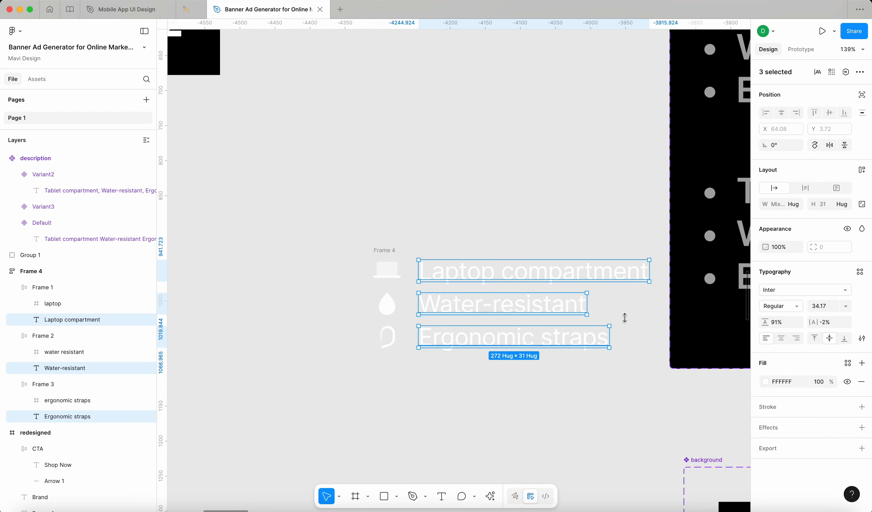
pyautogui.click(797, 205)
pyautogui.click(785, 214)
# - Try widening the copied icon list frame to 408, and undo it
pyautogui.click(492, 202)
pyautogui.click(421, 259)
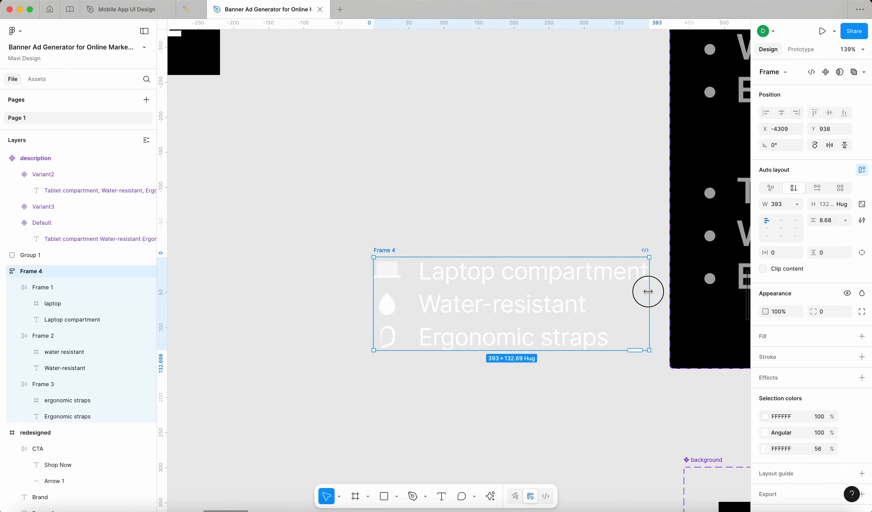
pyautogui.moveTo(648, 291); pyautogui.dragTo(662, 304)
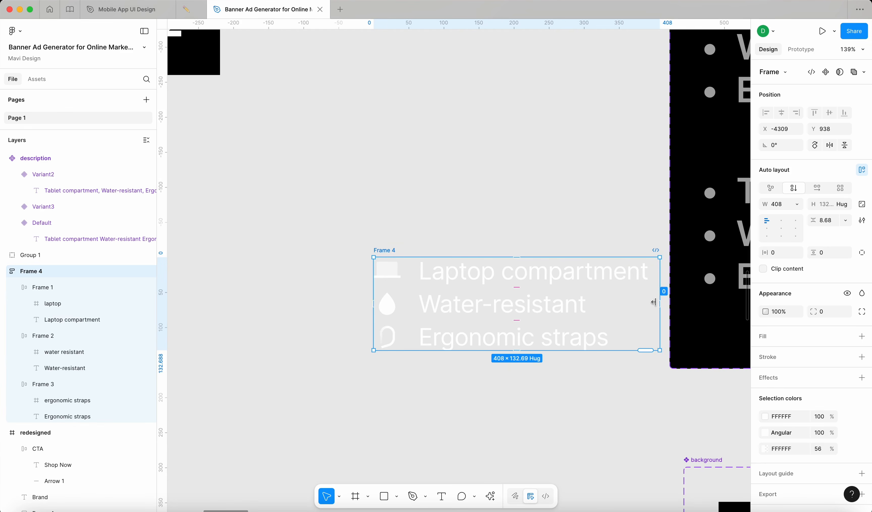
pyautogui.scroll(-5, 654, 302)
pyautogui.press('super+z')
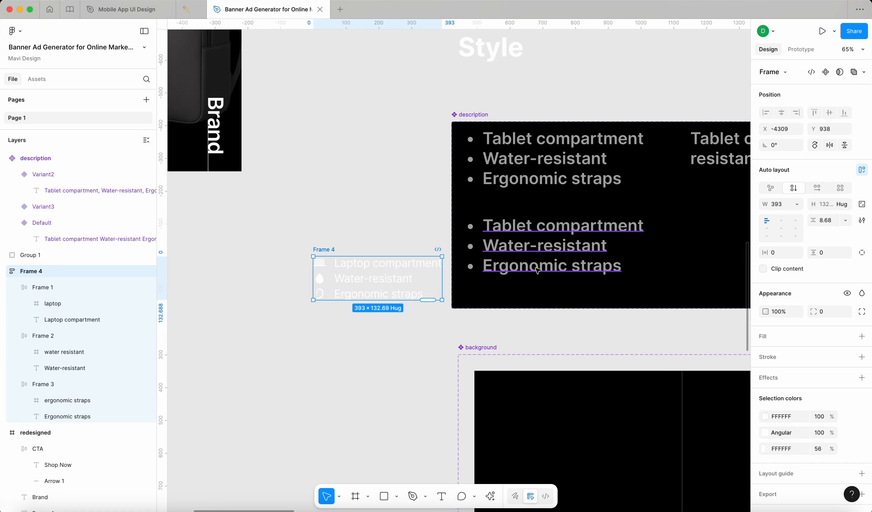
# - Cut the icon list and replace the bulleted text of the lower description variant with it
pyautogui.press('super+x')
pyautogui.click(529, 249)
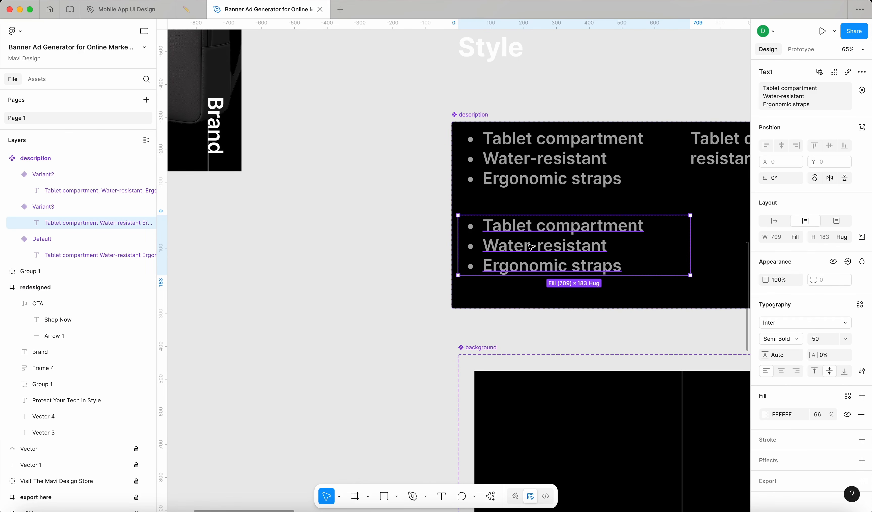
pyautogui.press('shift+super+r')
pyautogui.press('Escape')
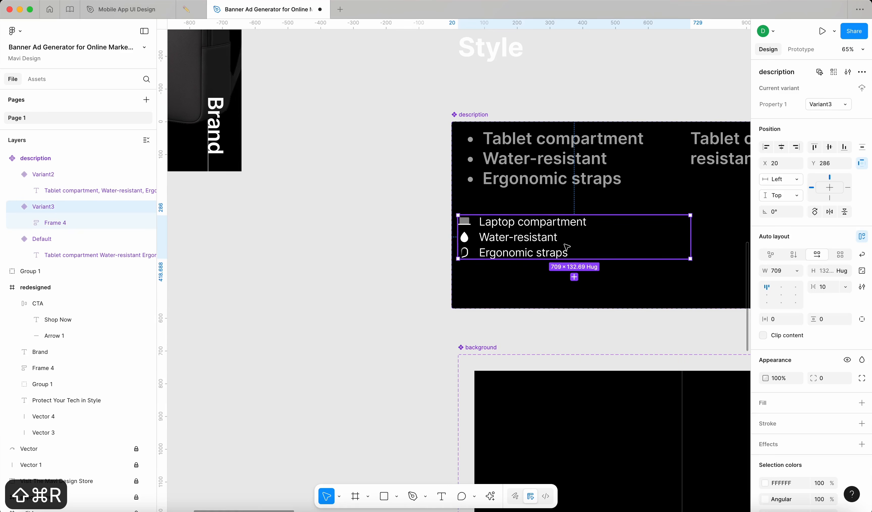
# - Set the icon list inside the lower description variant to fill the variant's width
pyautogui.scroll(-5, 566, 253)
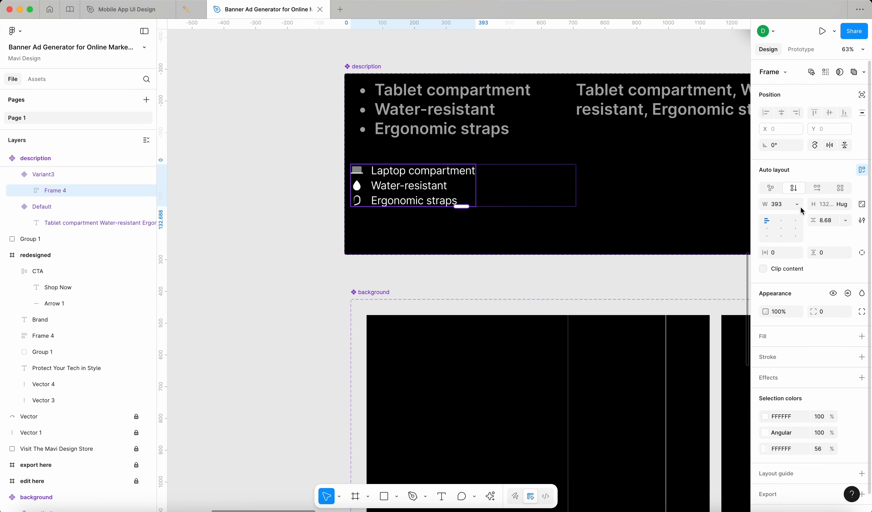
pyautogui.click(797, 204)
pyautogui.click(799, 230)
pyautogui.click(287, 242)
pyautogui.click(449, 183)
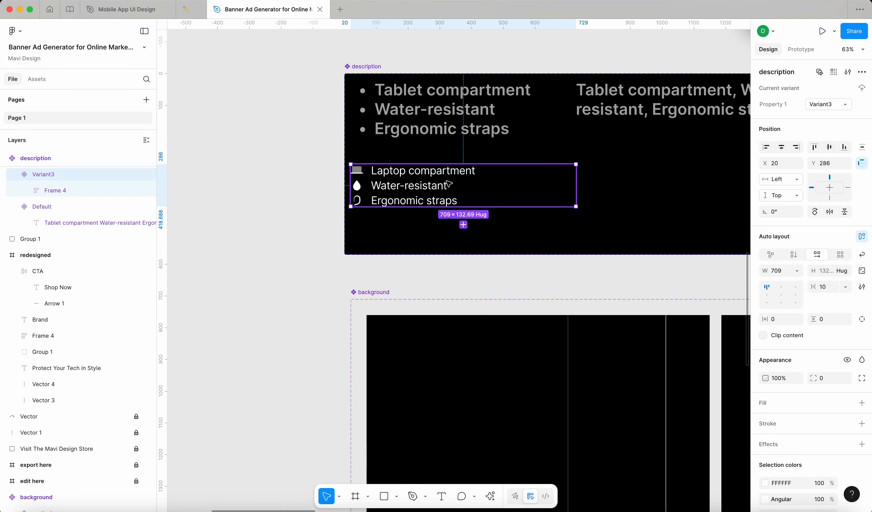
# - Switch the description in the 970×250 export banner to Variant3
pyautogui.scroll(-5, 478, 190)
pyautogui.scroll(5, 461, 184)
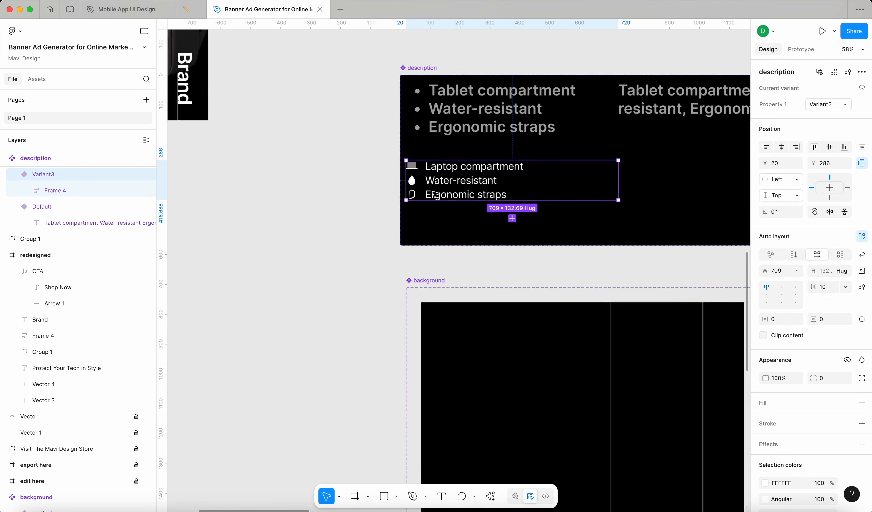
pyautogui.scroll(-5, 423, 188)
pyautogui.hscroll(10, 424, 188)
pyautogui.scroll(-4, 423, 188)
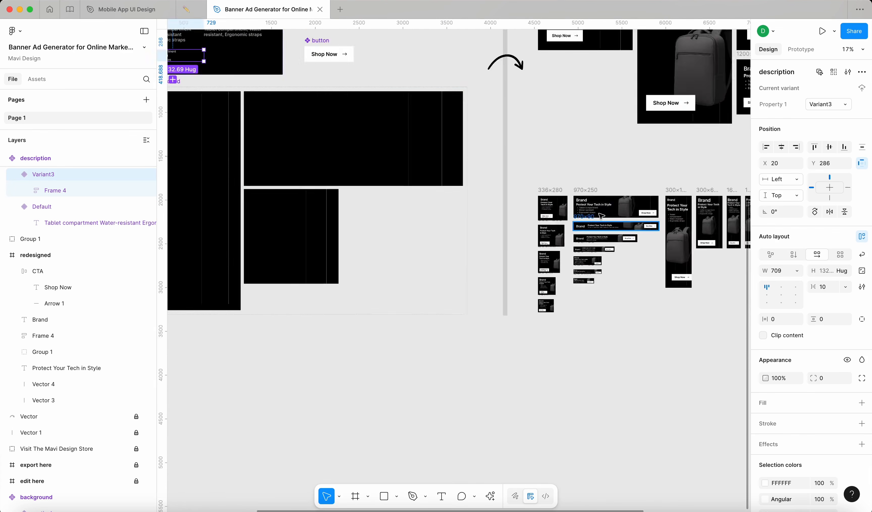
pyautogui.scroll(5, 387, 169)
pyautogui.click(333, 170)
pyautogui.click(333, 170)
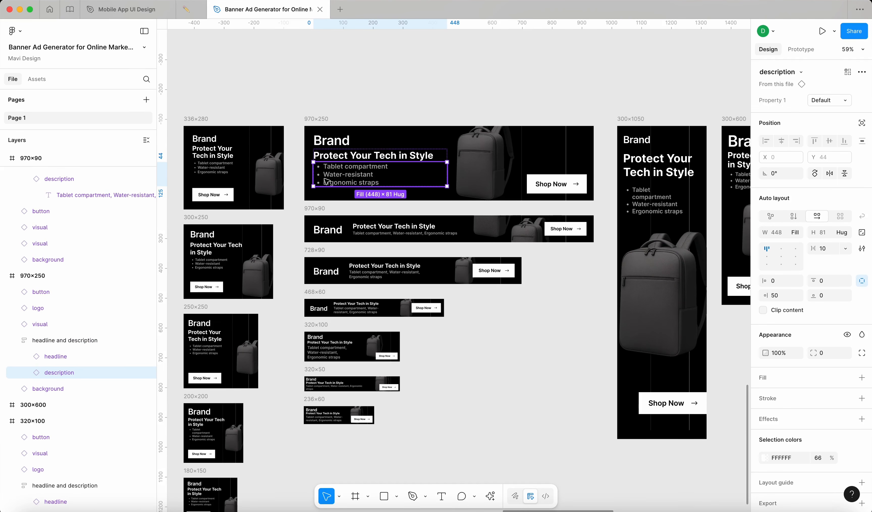
pyautogui.scroll(5, 322, 179)
pyautogui.click(844, 103)
pyautogui.click(833, 119)
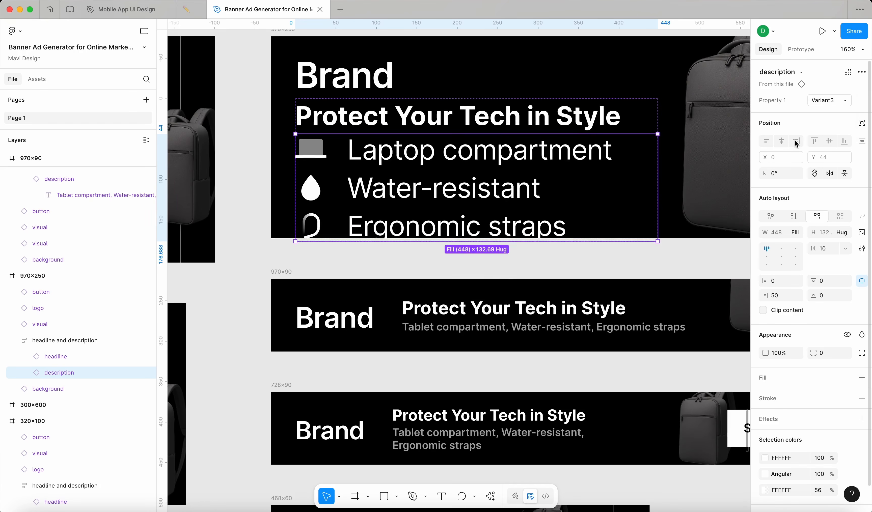
# - Scale the 970×250 banner's description down proportionally to about 299 wide so it fits under the headline
pyautogui.scroll(-5, 505, 201)
pyautogui.scroll(4, 387, 197)
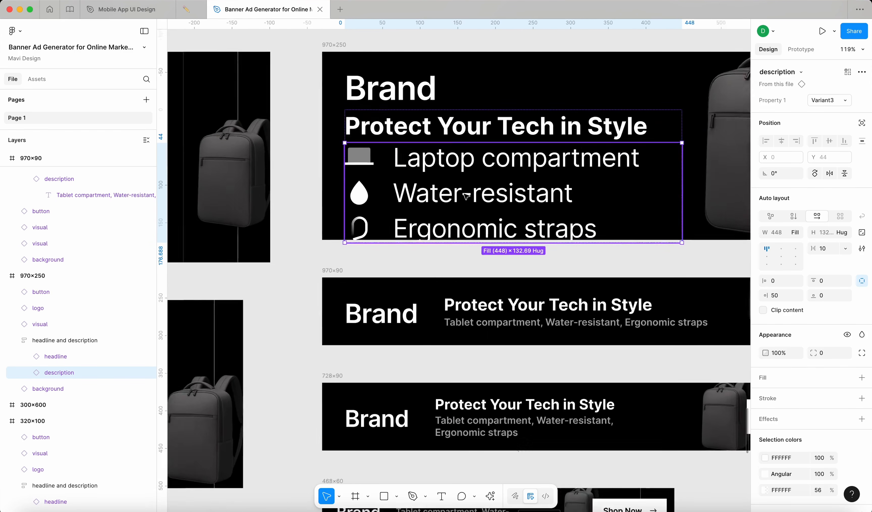
pyautogui.scroll(-3, 368, 201)
pyautogui.scroll(5, 368, 201)
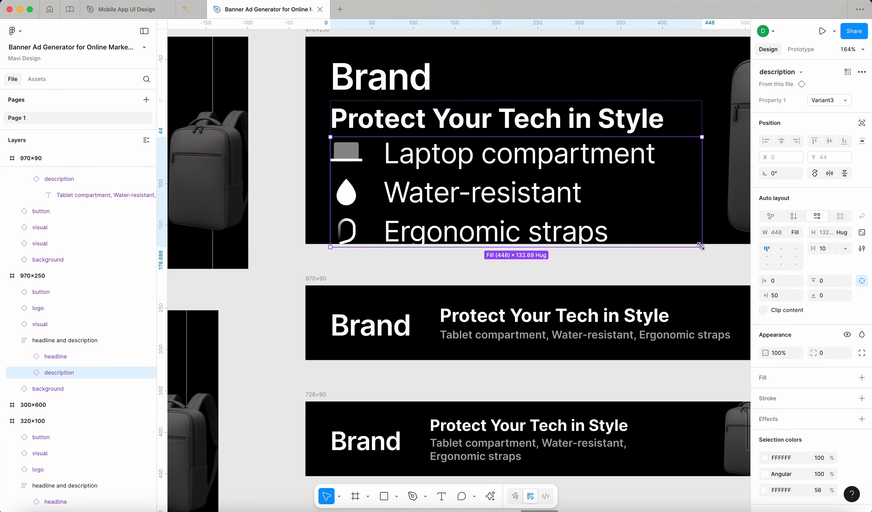
pyautogui.press('k')
pyautogui.moveTo(702, 248); pyautogui.dragTo(545, 196)
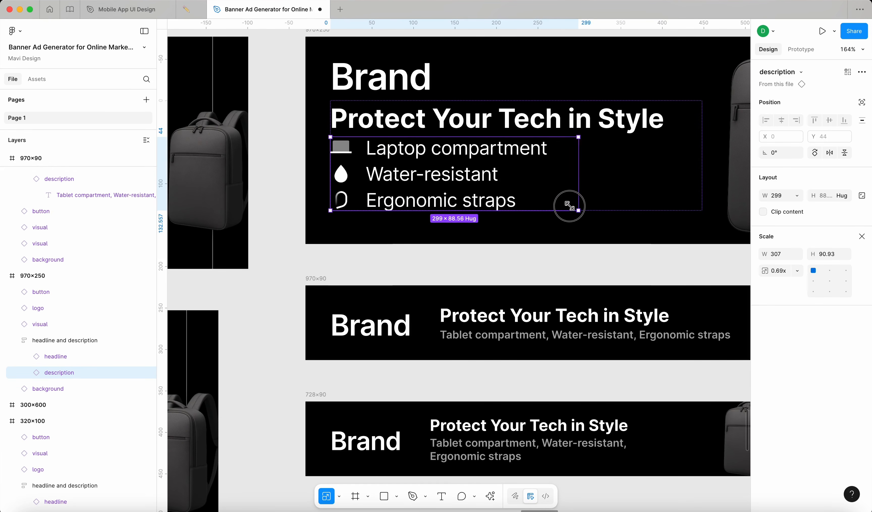
pyautogui.click(617, 264)
pyautogui.scroll(-5, 629, 261)
pyautogui.moveTo(633, 256); pyautogui.dragTo(518, 176)
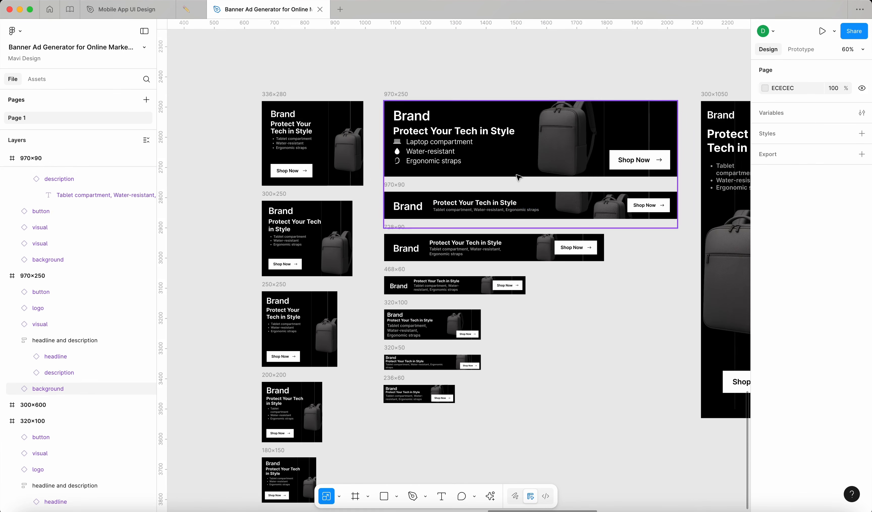
# - Switch the description in the 320×100 banner to Variant3 and expand its nested layers
pyautogui.scroll(5, 437, 251)
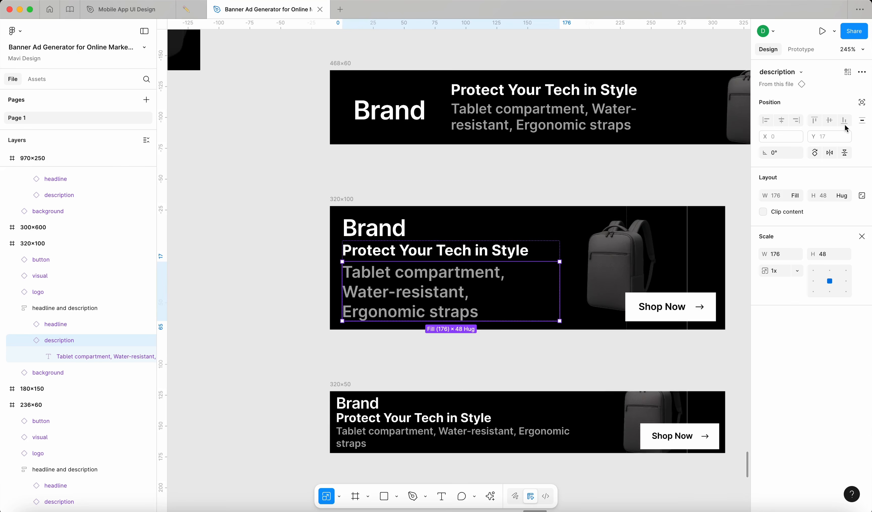
pyautogui.press('v')
pyautogui.click(844, 100)
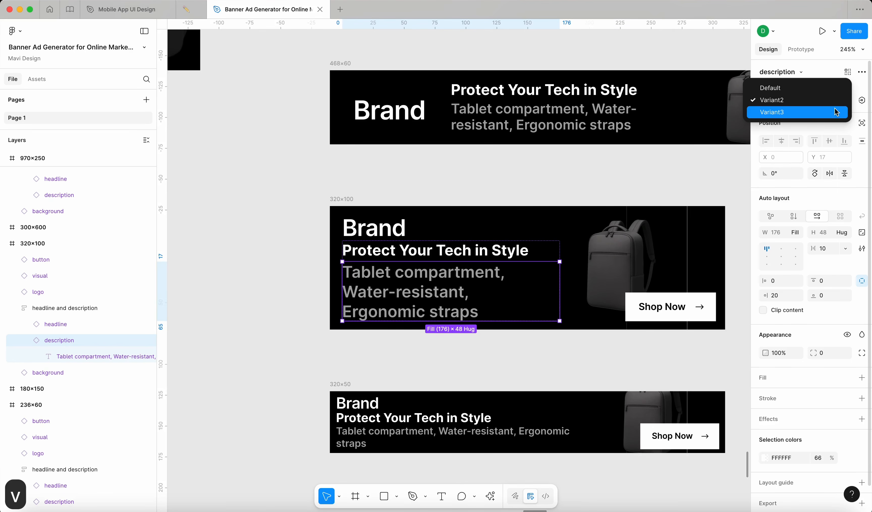
pyautogui.click(837, 111)
pyautogui.press('-')
pyautogui.click(40, 356)
pyautogui.click(39, 356)
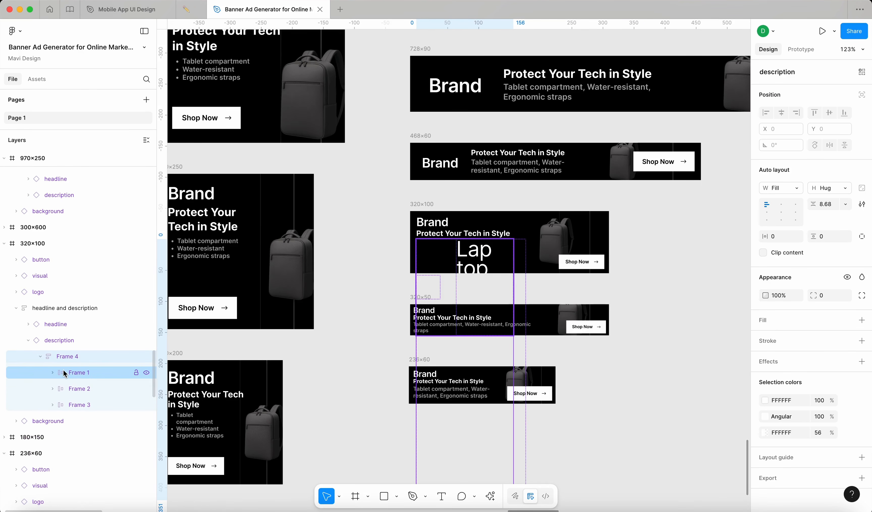
pyautogui.click(53, 374)
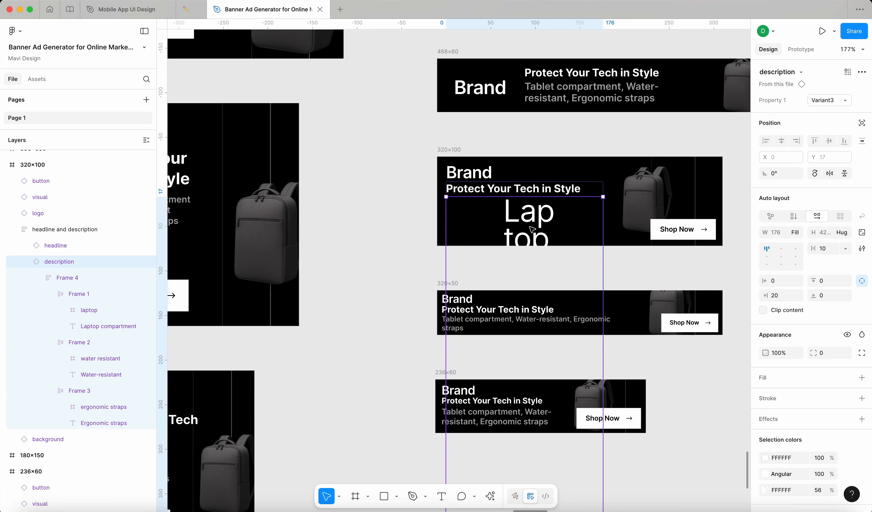
# - Scale the 320×100 banner's description down to 0.28x and widen it to 160 so each feature fits on one line
pyautogui.scroll(-4, 532, 229)
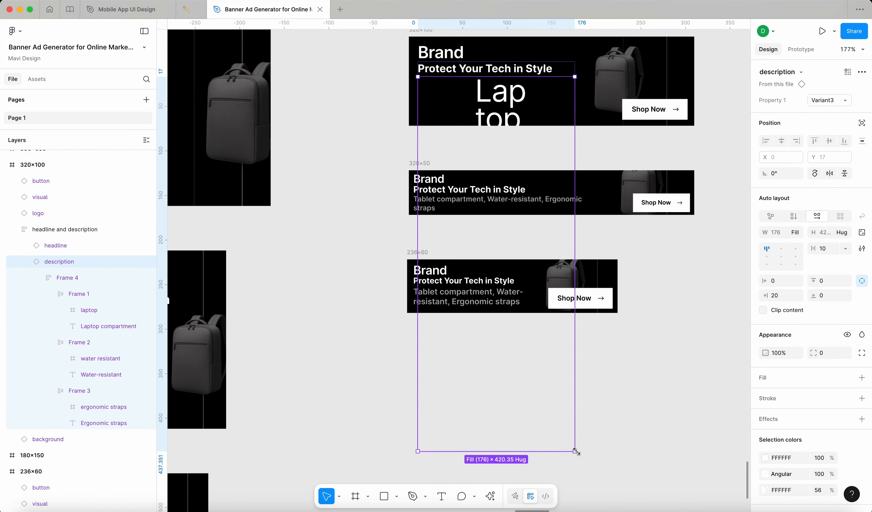
pyautogui.press('k')
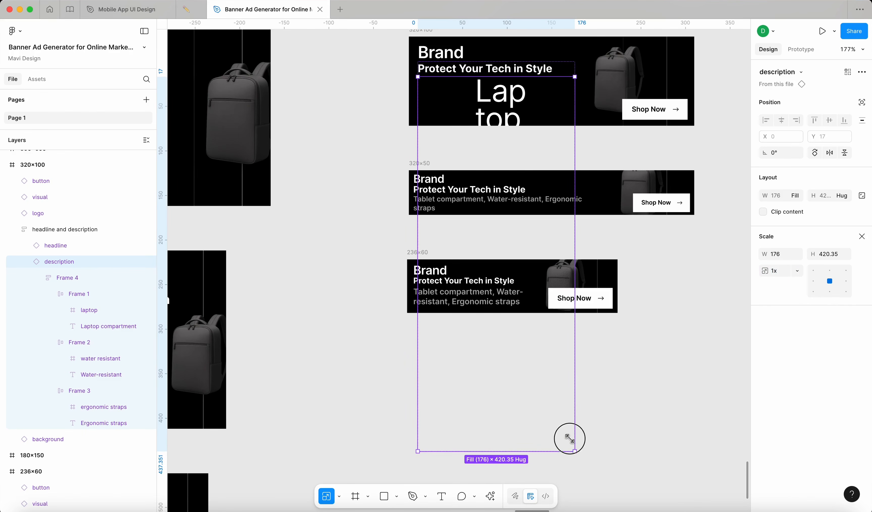
pyautogui.moveTo(570, 440); pyautogui.dragTo(462, 178)
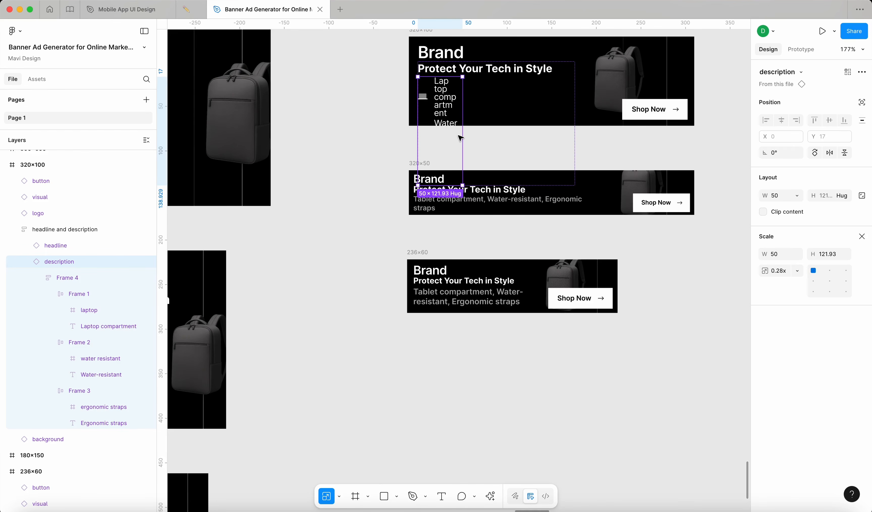
pyautogui.scroll(3, 461, 138)
pyautogui.press('v')
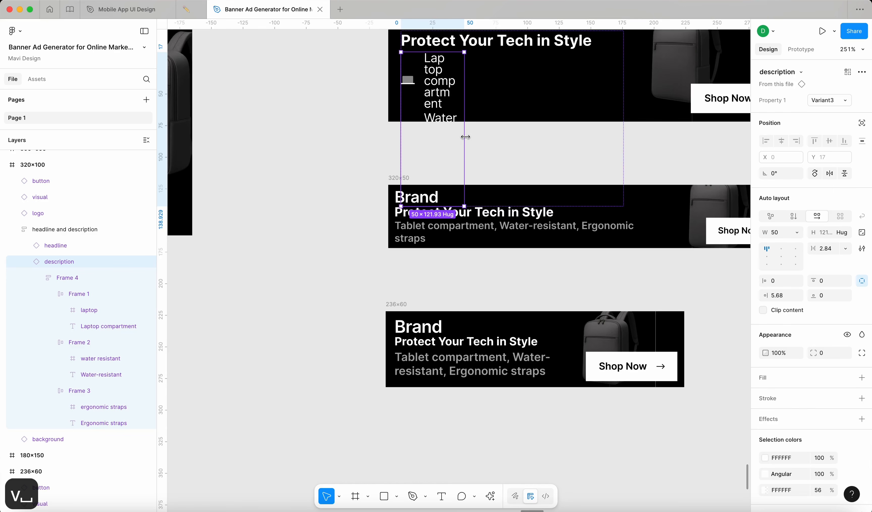
pyautogui.moveTo(465, 137); pyautogui.dragTo(603, 130)
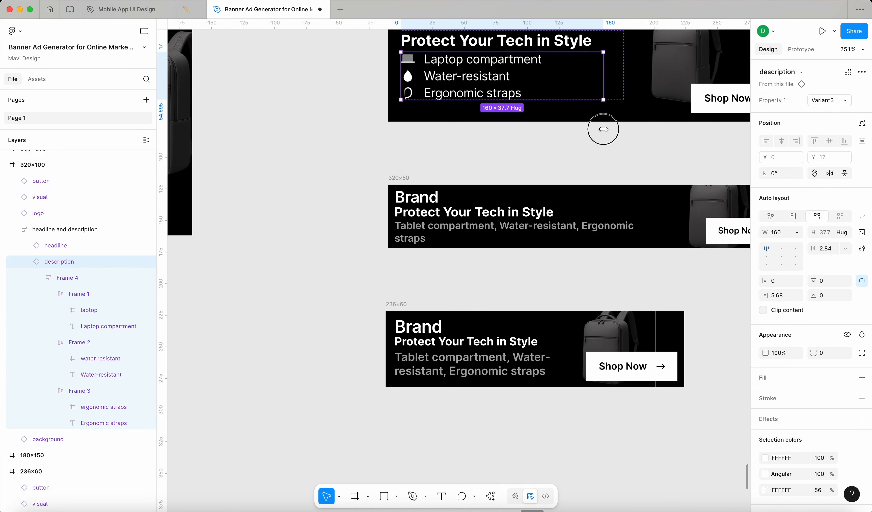
# - Scale the 320×100 banner's backpack visual up proportionally to 120×120 and move it slightly lower in the banner
pyautogui.click(604, 155)
pyautogui.scroll(3, 604, 155)
pyautogui.hscroll(2, 604, 155)
pyautogui.scroll(-5, 605, 155)
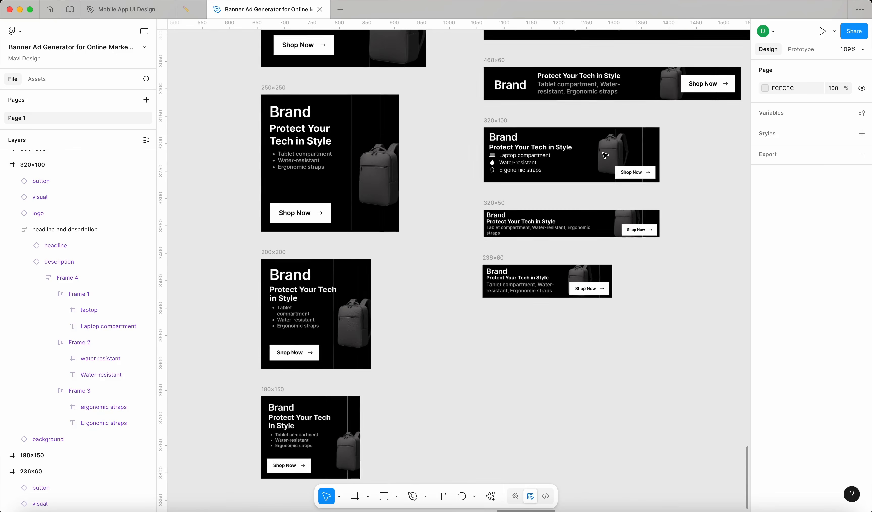
pyautogui.scroll(2, 605, 155)
pyautogui.scroll(5, 504, 216)
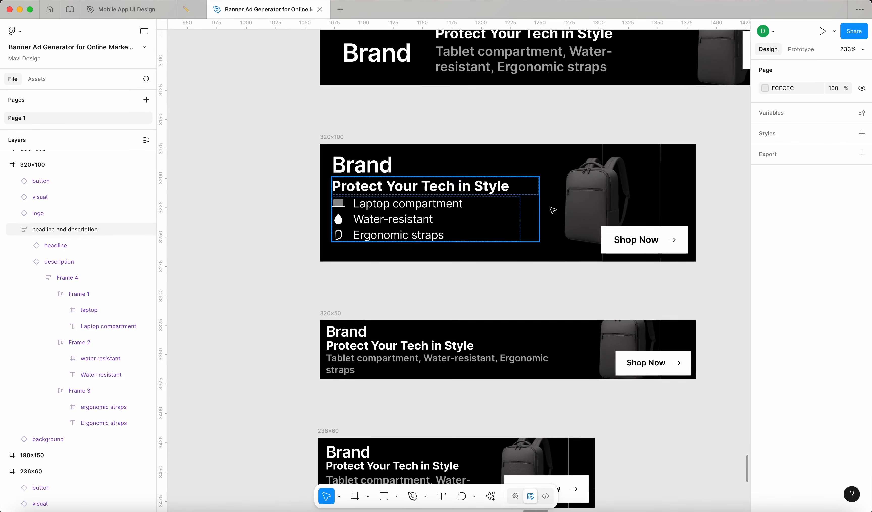
pyautogui.click(586, 202)
pyautogui.press('k')
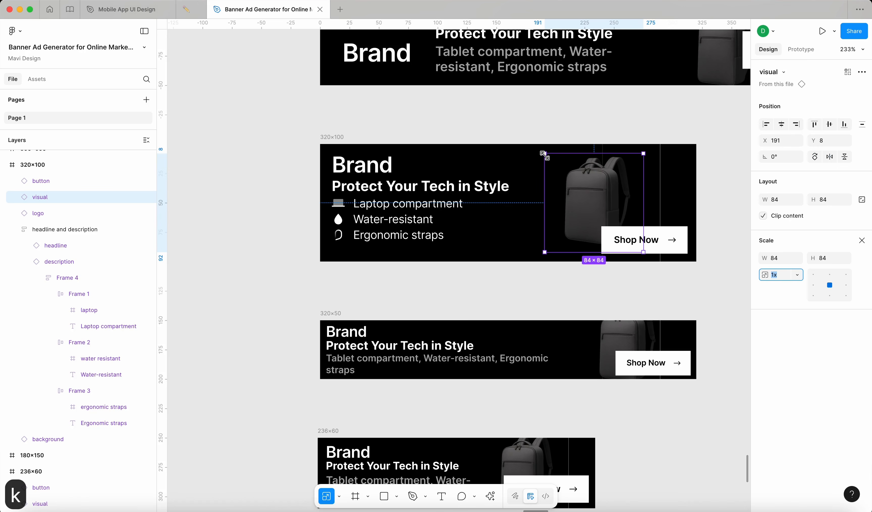
pyautogui.moveTo(543, 155); pyautogui.dragTo(527, 145)
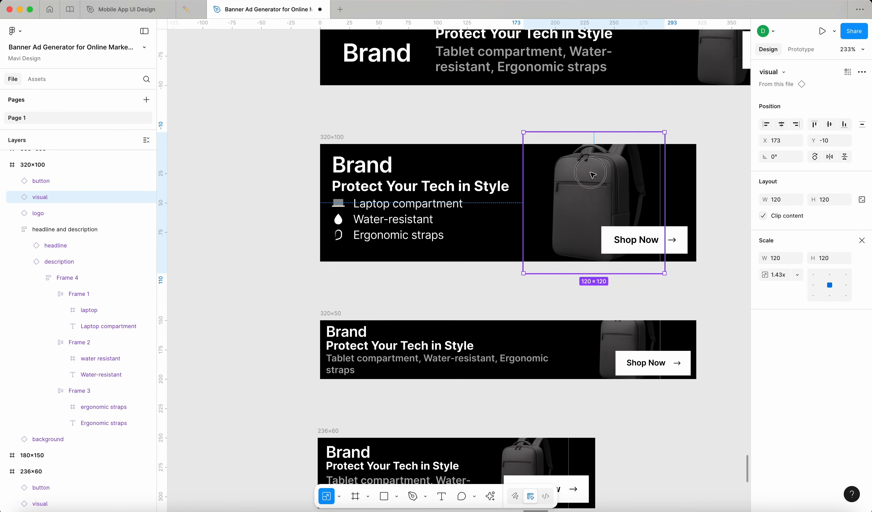
pyautogui.moveTo(594, 176); pyautogui.dragTo(597, 198)
pyautogui.click(710, 204)
# - Examine the export banners of all sizes alongside the main components in the edit area
pyautogui.scroll(-5, 711, 204)
pyautogui.scroll(-10, 712, 206)
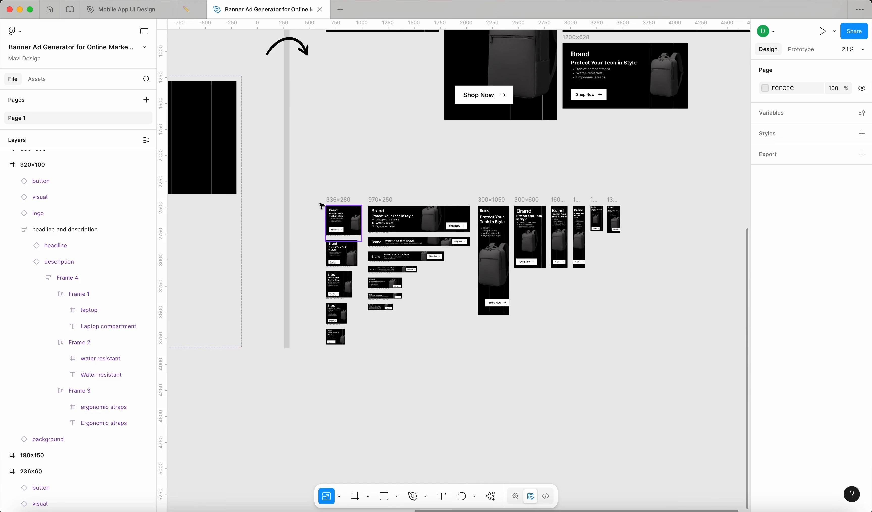
pyautogui.scroll(5, 317, 201)
pyautogui.scroll(-4, 326, 213)
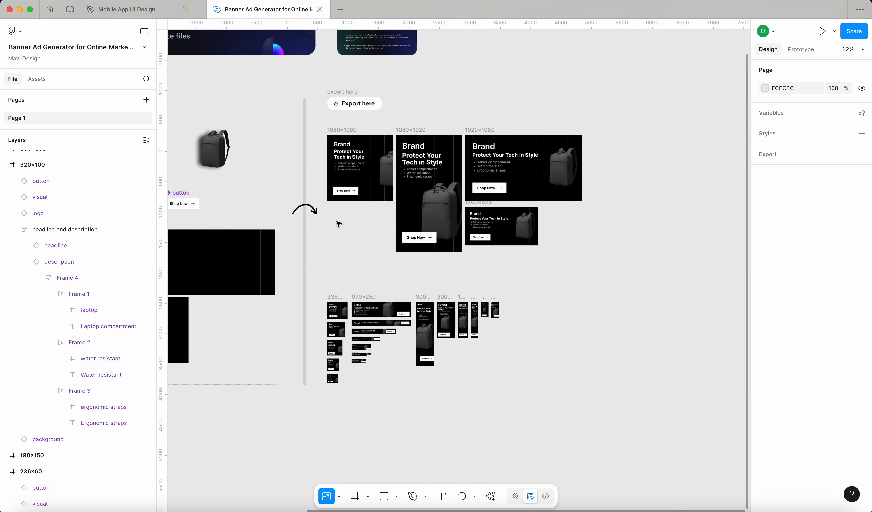
pyautogui.scroll(-3, 337, 225)
pyautogui.hscroll(-2, 337, 224)
pyautogui.hscroll(-4, 551, 270)
pyautogui.scroll(2, 550, 270)
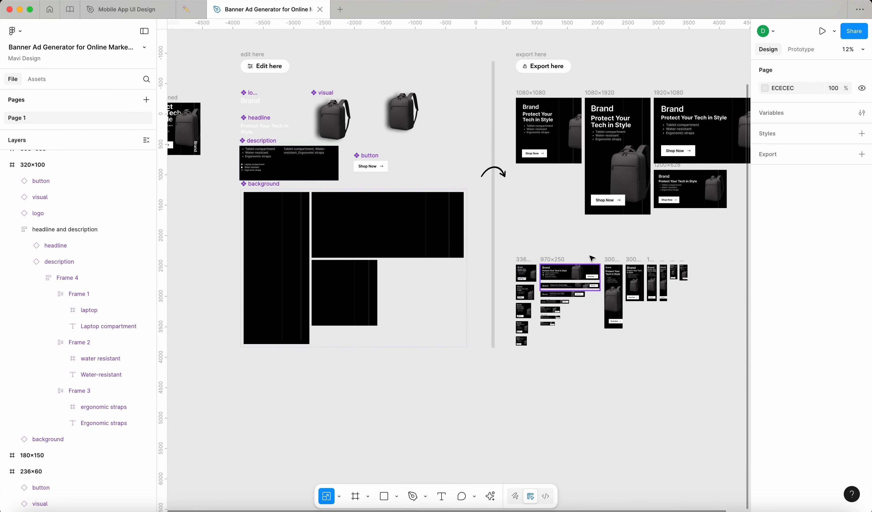
pyautogui.hscroll(3, 519, 248)
pyautogui.scroll(-3, 518, 248)
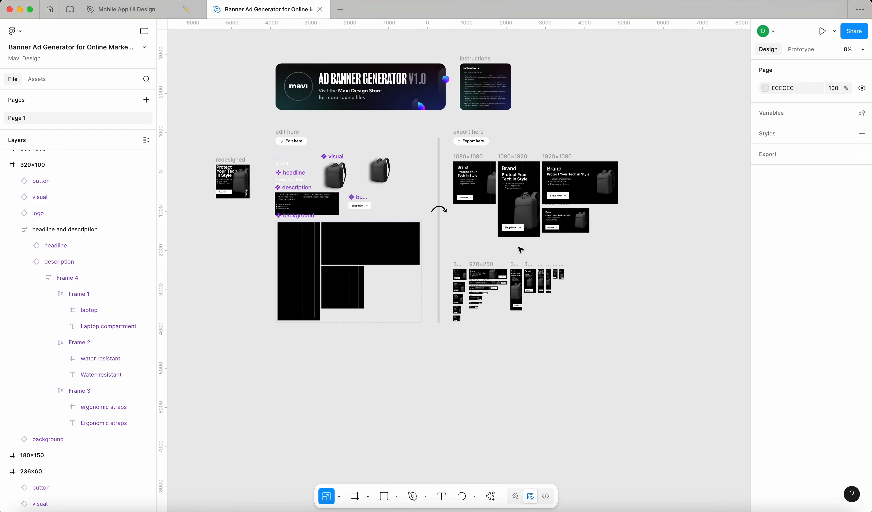
pyautogui.scroll(5, 329, 194)
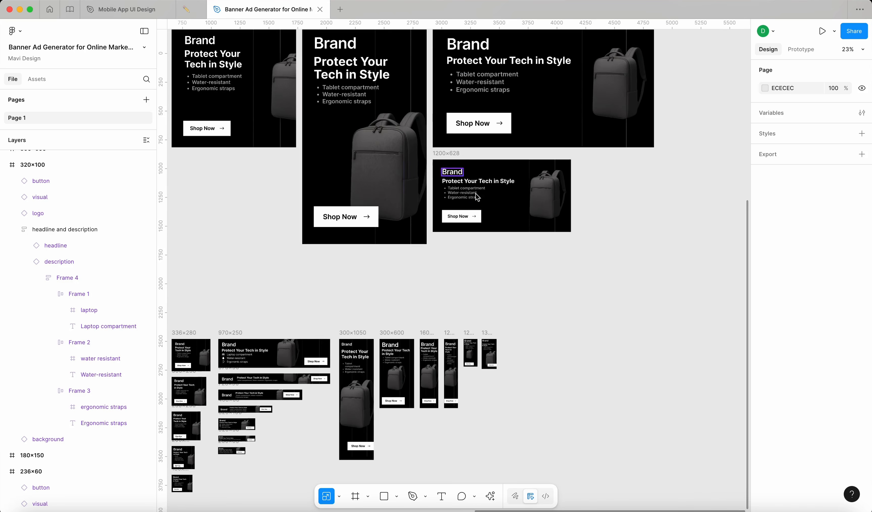
pyautogui.hscroll(-3, 488, 314)
pyautogui.scroll(-3, 488, 314)
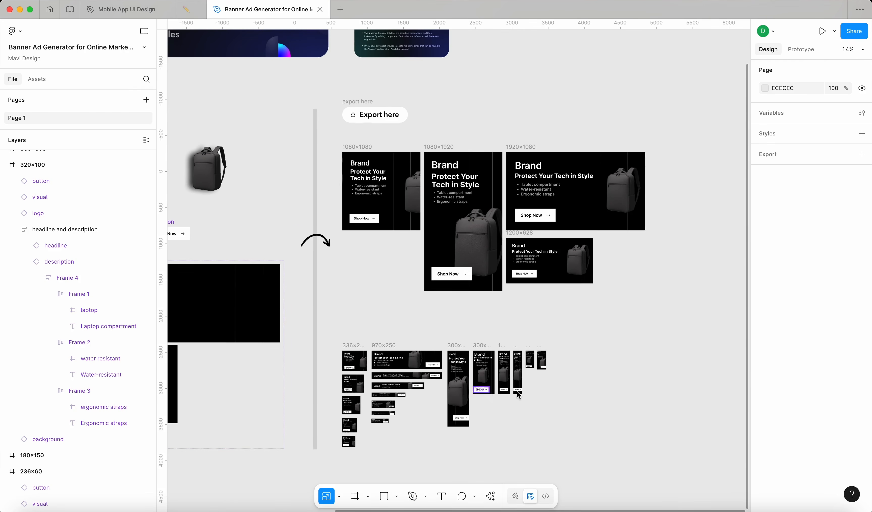
pyautogui.scroll(-1, 562, 359)
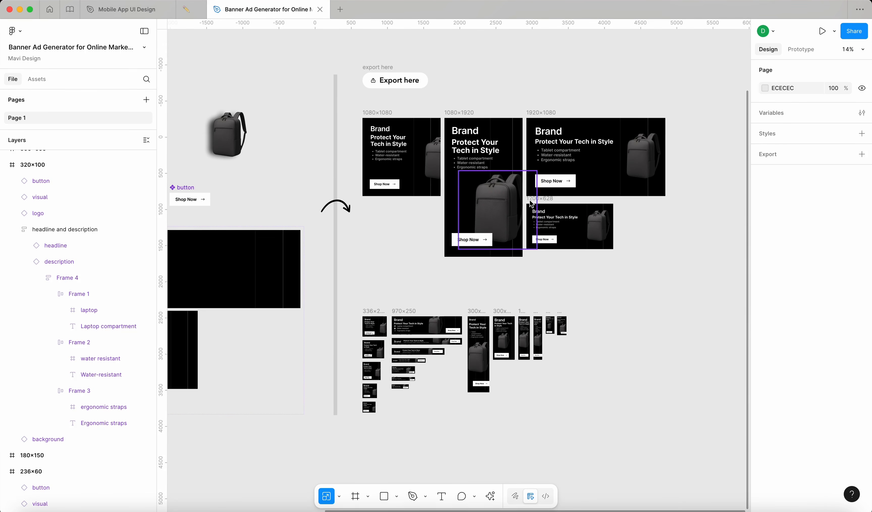
pyautogui.scroll(4, 589, 159)
pyautogui.scroll(-3, 596, 172)
pyautogui.scroll(-3, 584, 202)
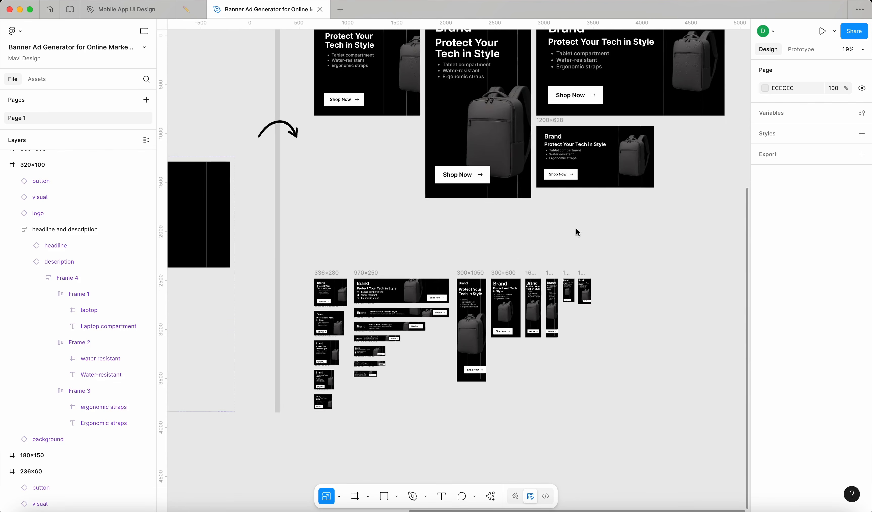
pyautogui.hscroll(-1, 576, 228)
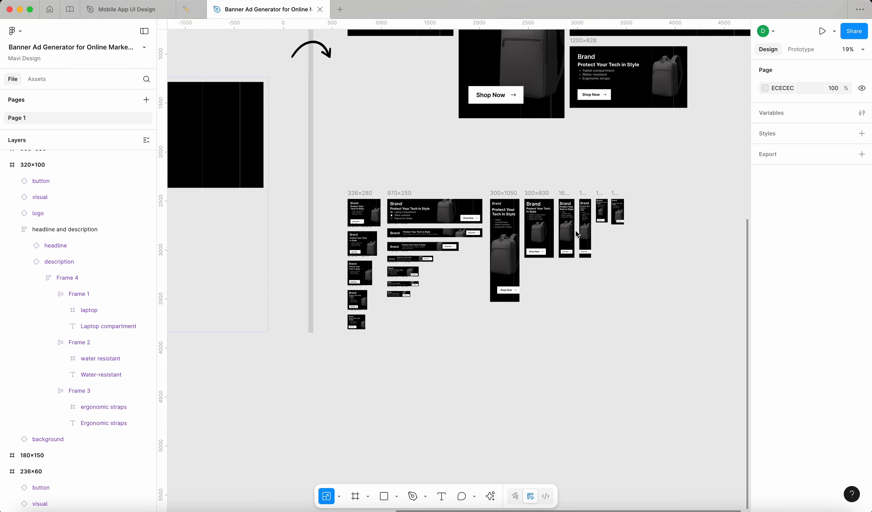
pyautogui.scroll(3, 575, 233)
pyautogui.hscroll(-1, 576, 234)
pyautogui.scroll(-4, 575, 233)
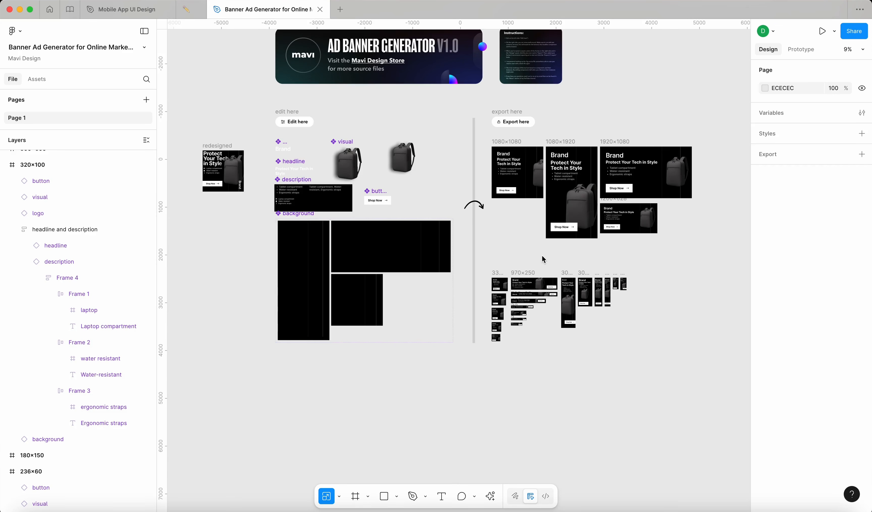
pyautogui.scroll(-2, 542, 259)
pyautogui.hscroll(3, 543, 259)
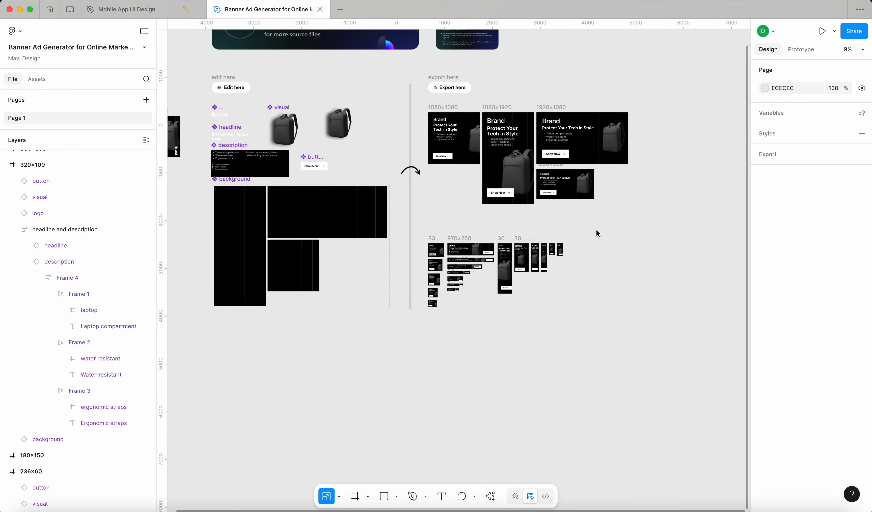
pyautogui.scroll(3, 540, 187)
pyautogui.scroll(8, 541, 191)
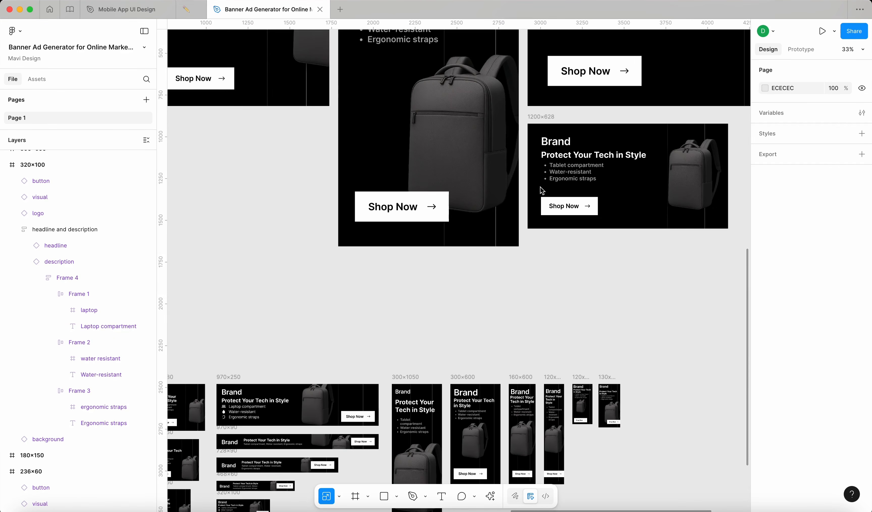
pyautogui.scroll(-6, 541, 191)
# - Compare the descriptions in the 300×1050 and 320×100 banners with the icon-list variant of the main description component
pyautogui.tripleClick(461, 237)
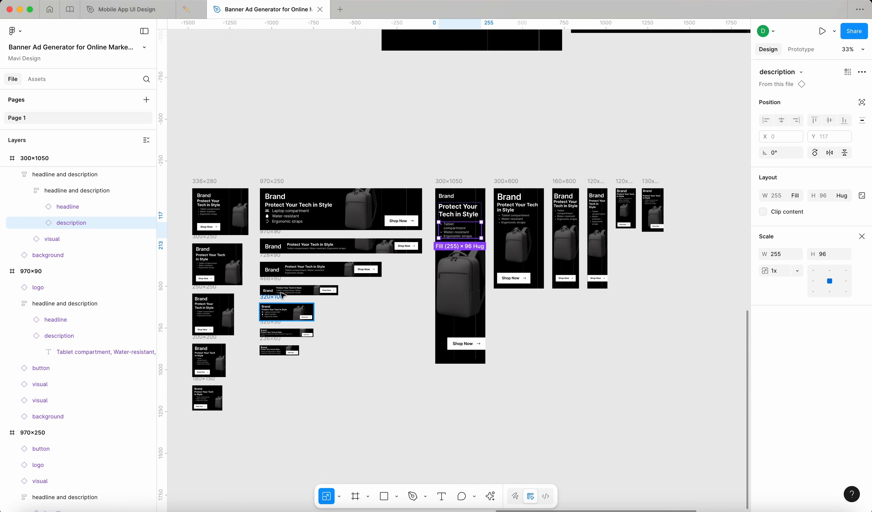
pyautogui.scroll(5, 286, 353)
pyautogui.scroll(-4, 288, 357)
pyautogui.scroll(-1, 285, 355)
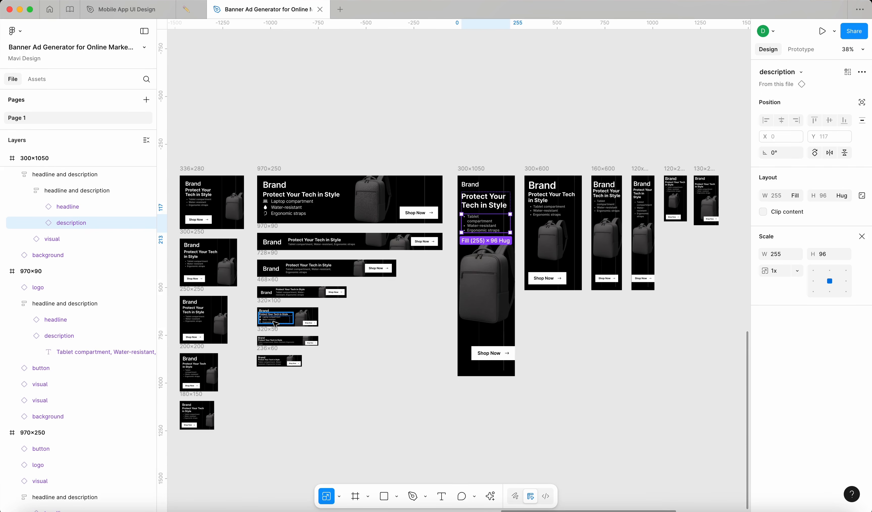
pyautogui.scroll(5, 275, 324)
pyautogui.click(285, 329)
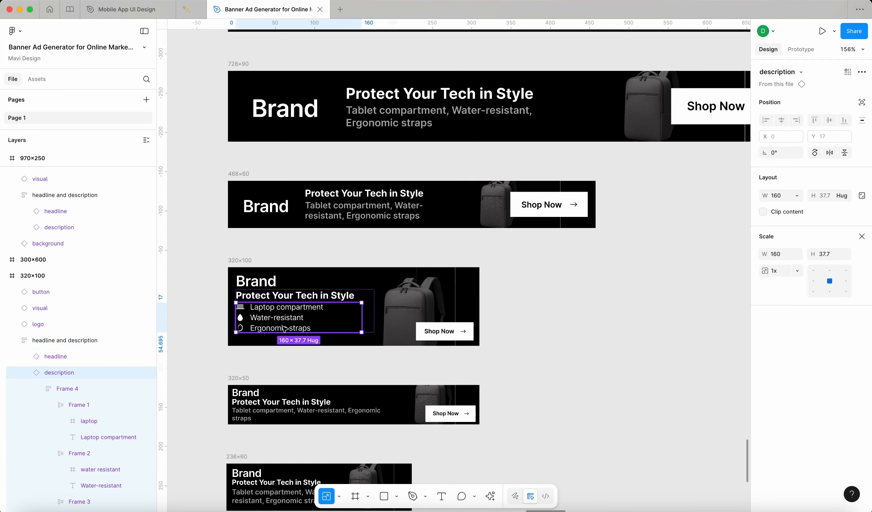
pyautogui.scroll(-5, 285, 329)
pyautogui.hscroll(-20, 284, 329)
pyautogui.scroll(7, 284, 329)
pyautogui.scroll(-2, 284, 329)
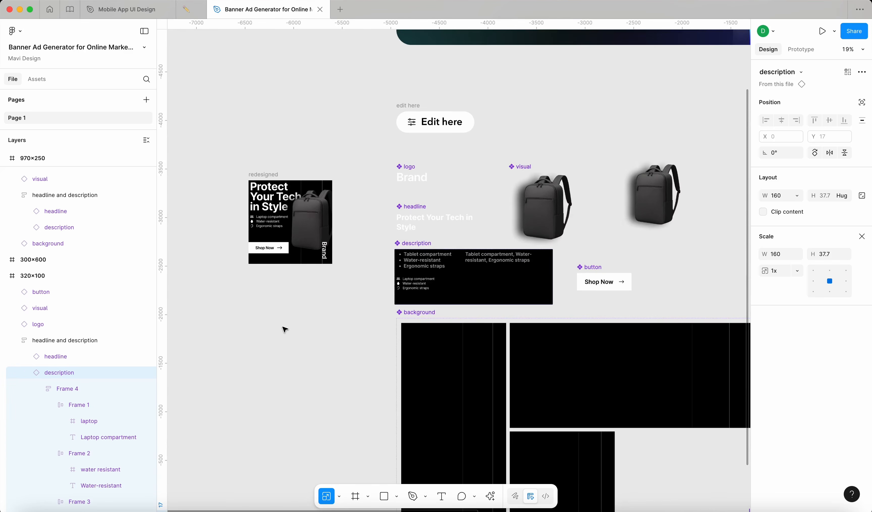
pyautogui.scroll(5, 445, 226)
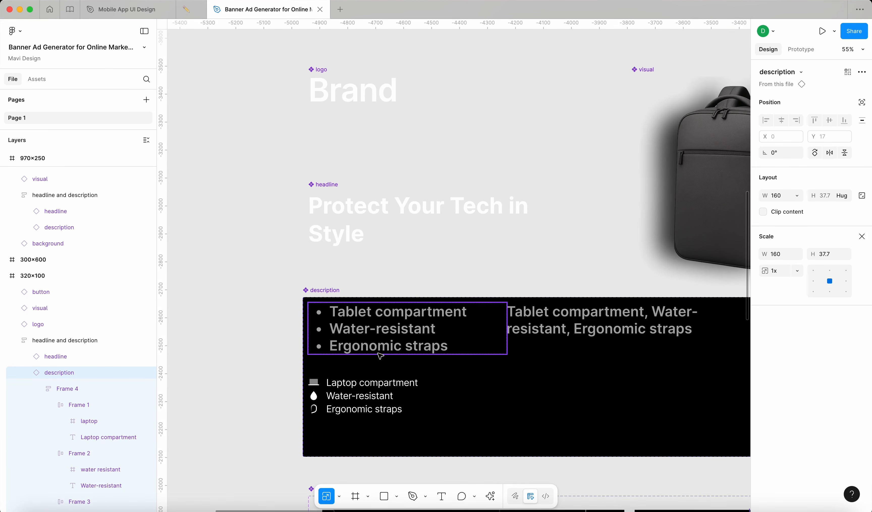
pyautogui.click(393, 386)
pyautogui.scroll(-10, 393, 386)
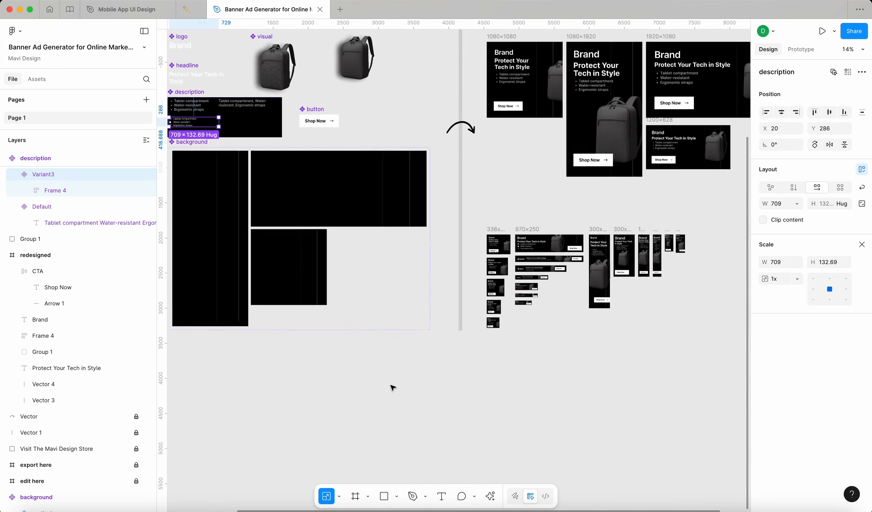
pyautogui.scroll(15, 390, 153)
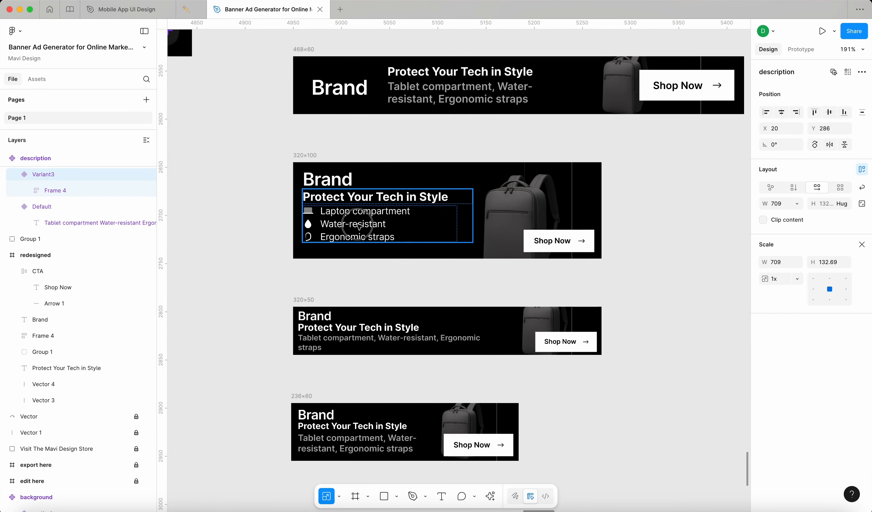
pyautogui.click(383, 241)
pyautogui.click(248, 210)
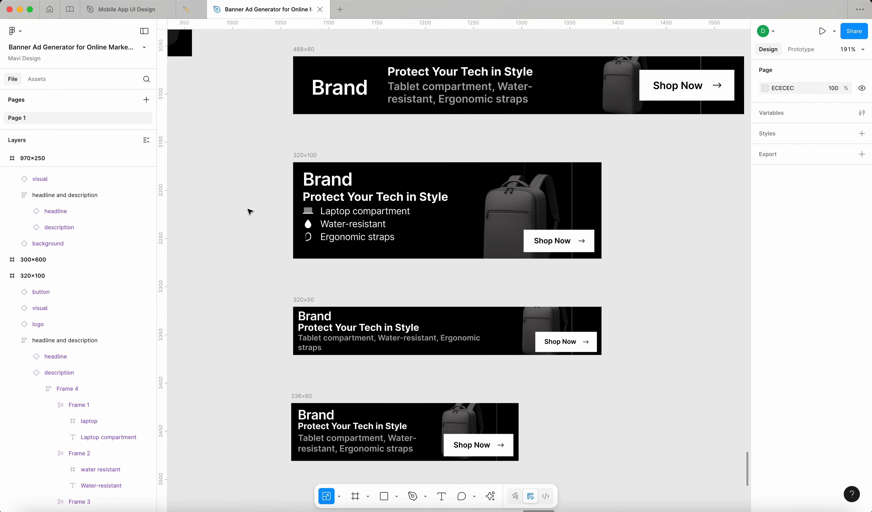
# - Set the font size of the 320×100 banner's headline text to 14
pyautogui.click(328, 184)
pyautogui.click(336, 200)
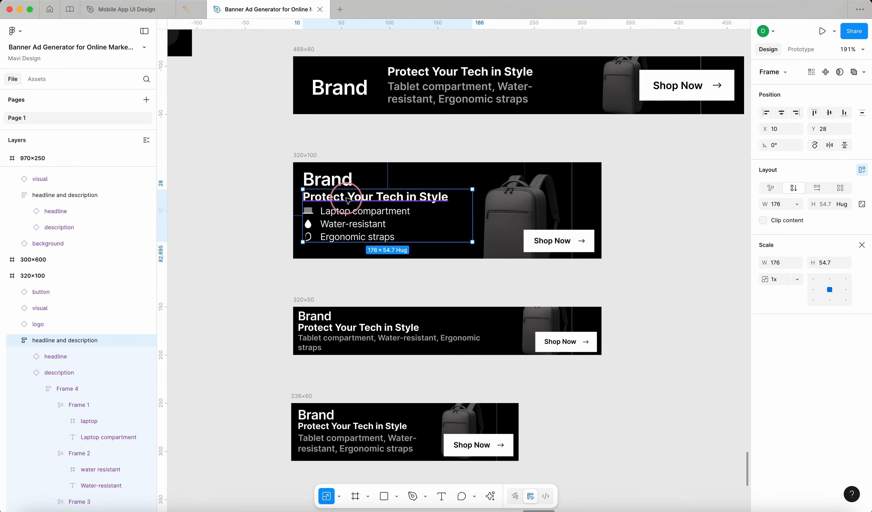
pyautogui.keyDown('super'); pyautogui.click(337, 200); pyautogui.keyUp('super')
pyautogui.press('v')
pyautogui.click(818, 306)
pyautogui.press('Up')
pyautogui.press('Up')
pyautogui.press('Up')
pyautogui.press('Up')
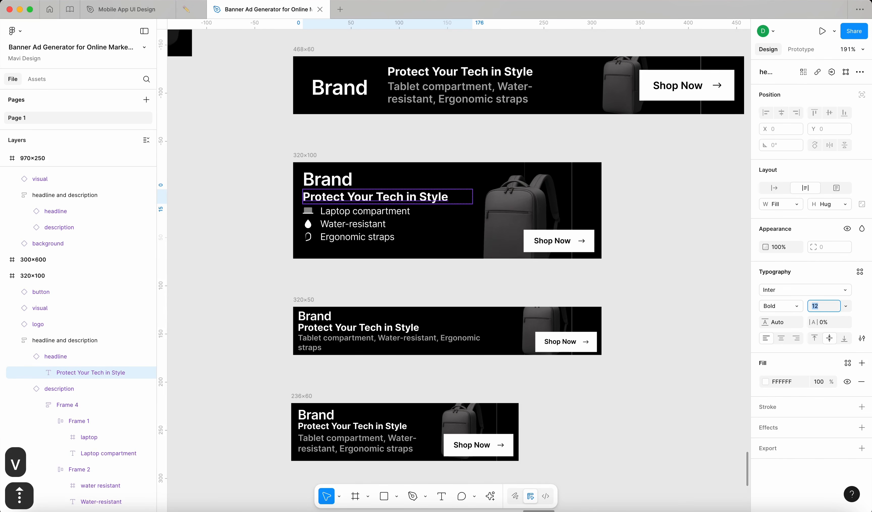
pyautogui.press('Up')
pyautogui.press('Down')
pyautogui.press('Down')
pyautogui.press('Down')
pyautogui.press('Down')
pyautogui.press('Up')
pyautogui.press('Down')
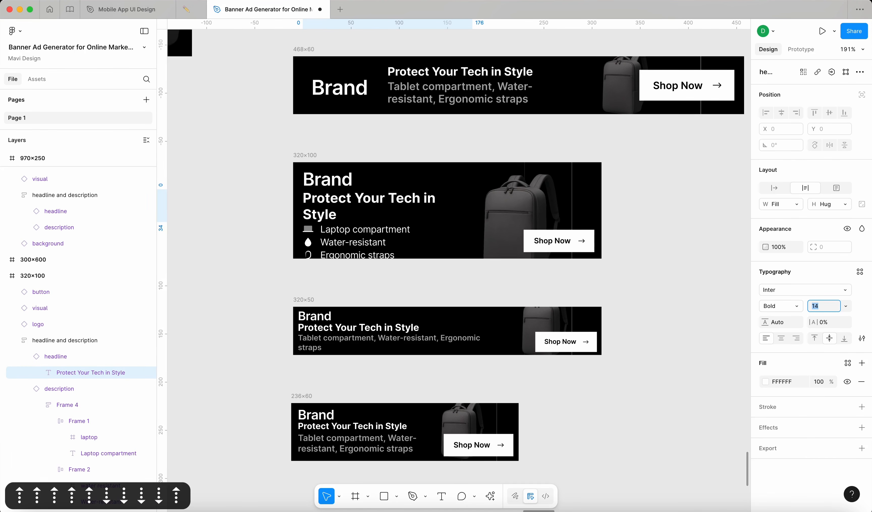
pyautogui.press('Up')
# - Widen the 320×100 banner's headline and description frame to 201 so the headline fits on one line
pyautogui.hotkey('shift', 'Return')
pyautogui.hotkey('shift', 'Return')
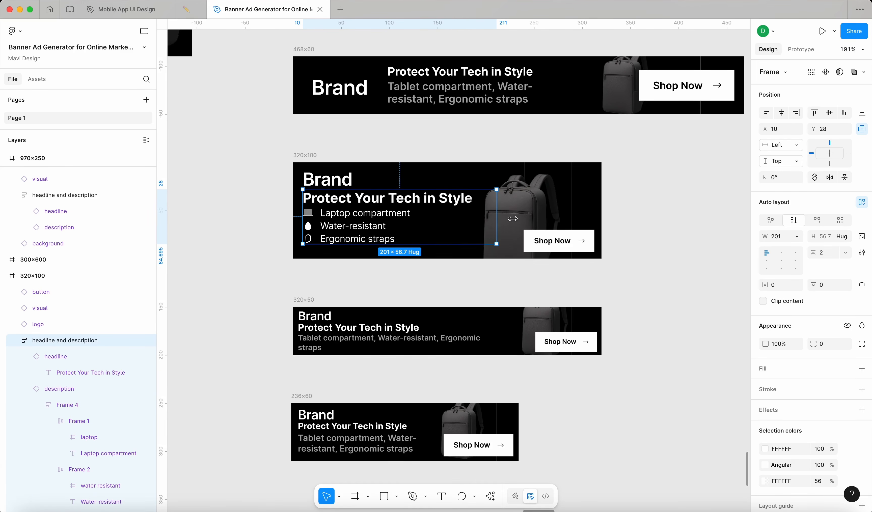
pyautogui.click(663, 270)
# - Review the complete set of export banners, from the large social formats to the small display ads, for consistent layout
pyautogui.scroll(-10, 663, 270)
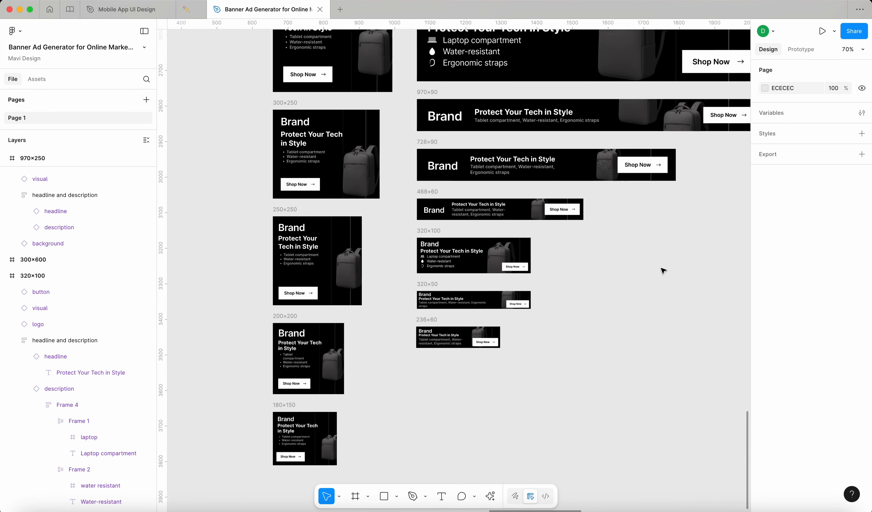
pyautogui.scroll(-8, 663, 270)
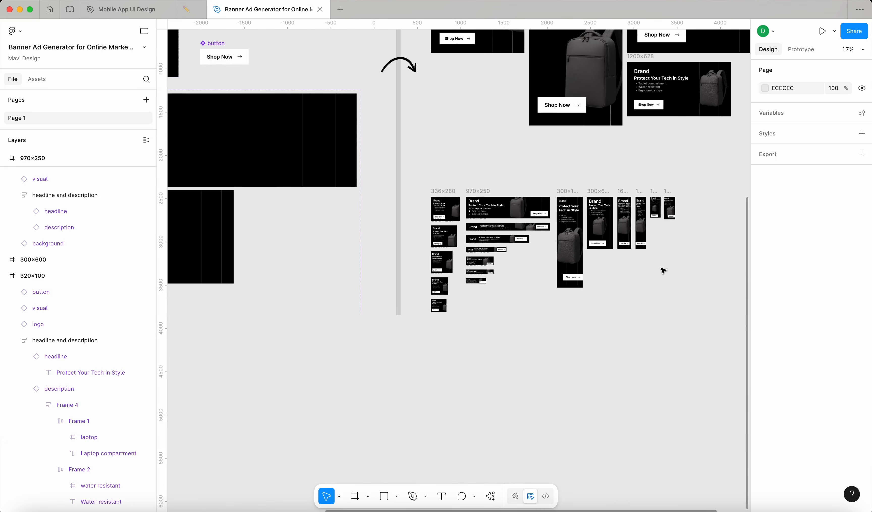
pyautogui.scroll(4, 663, 271)
pyautogui.hscroll(5, 663, 271)
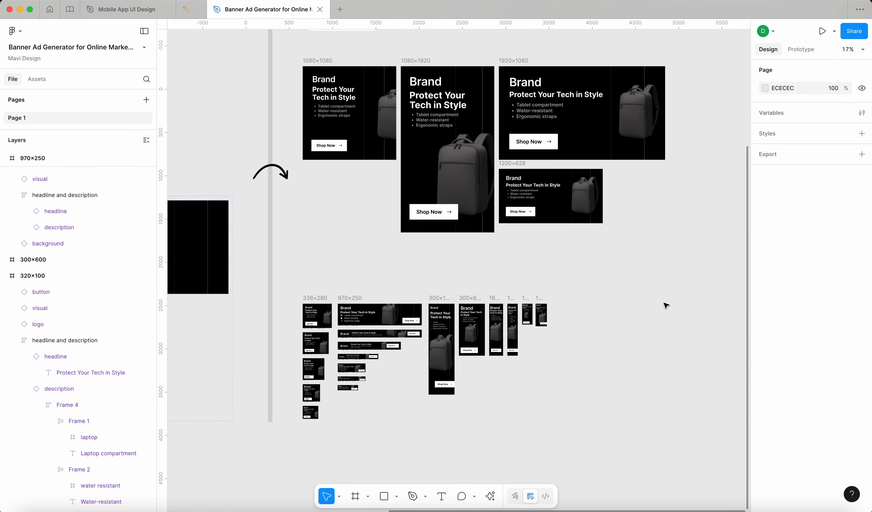
pyautogui.scroll(-1, 666, 305)
pyautogui.hscroll(-1, 665, 305)
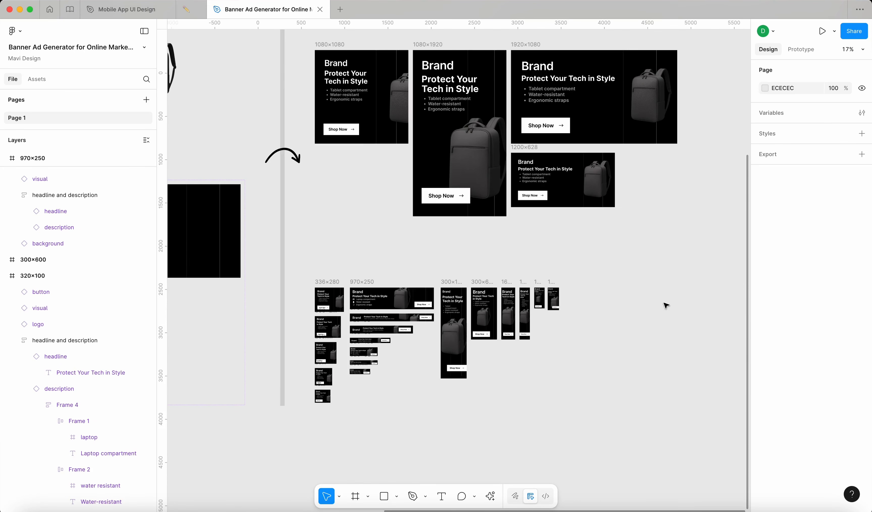
pyautogui.scroll(-5, 666, 305)
pyautogui.hscroll(2, 665, 306)
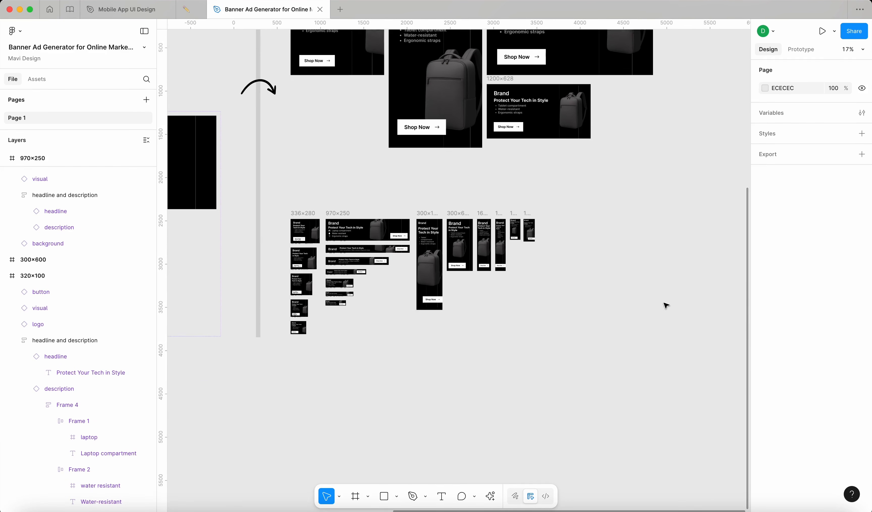
pyautogui.scroll(8, 297, 285)
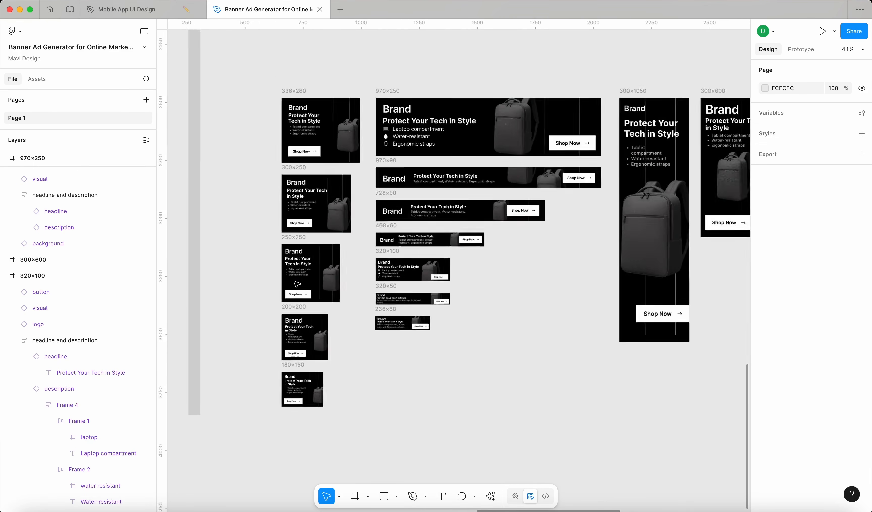
pyautogui.scroll(-3, 622, 404)
pyautogui.hscroll(8, 621, 404)
pyautogui.scroll(-2, 622, 403)
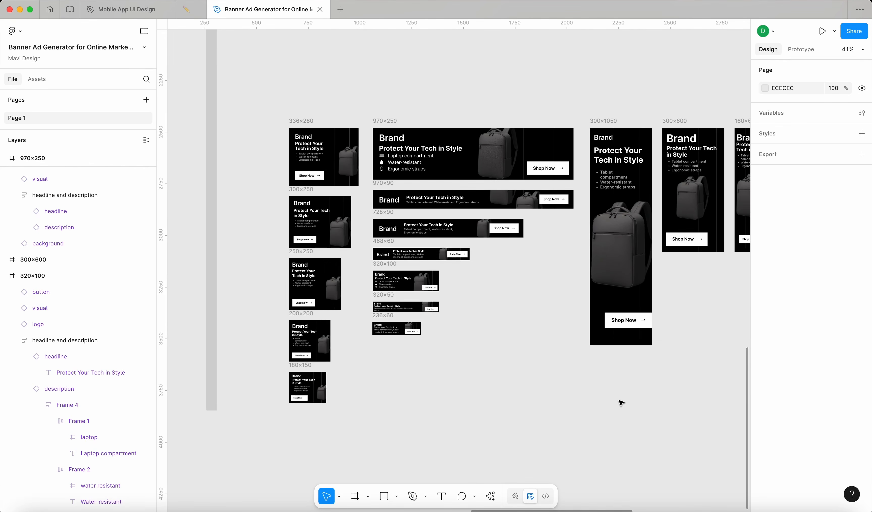
pyautogui.scroll(-4, 621, 403)
pyautogui.scroll(4, 622, 403)
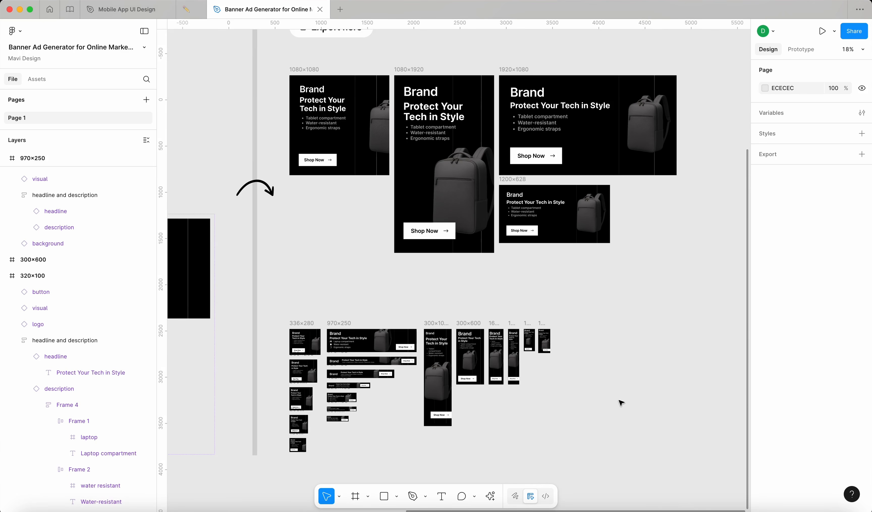
pyautogui.scroll(-3, 621, 403)
pyautogui.hscroll(-5, 621, 403)
pyautogui.scroll(-2, 621, 404)
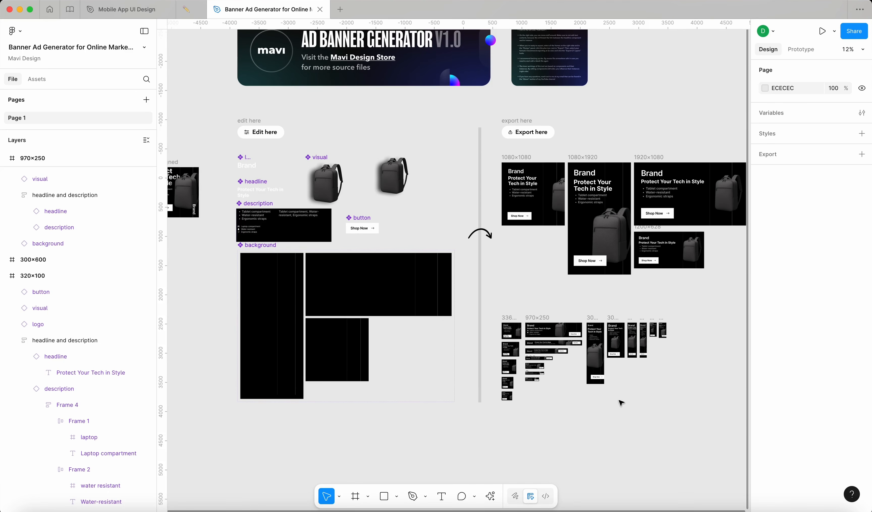
pyautogui.hscroll(3, 621, 403)
pyautogui.scroll(-1, 621, 403)
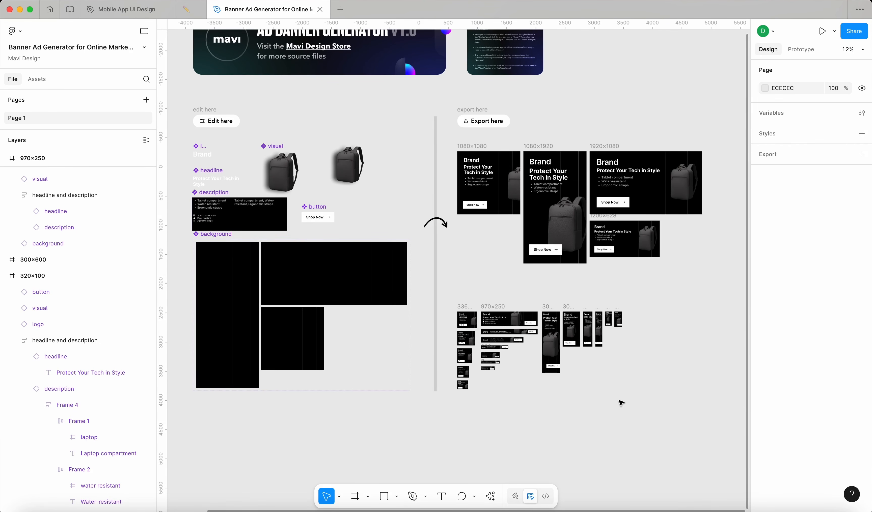
pyautogui.hscroll(5, 621, 403)
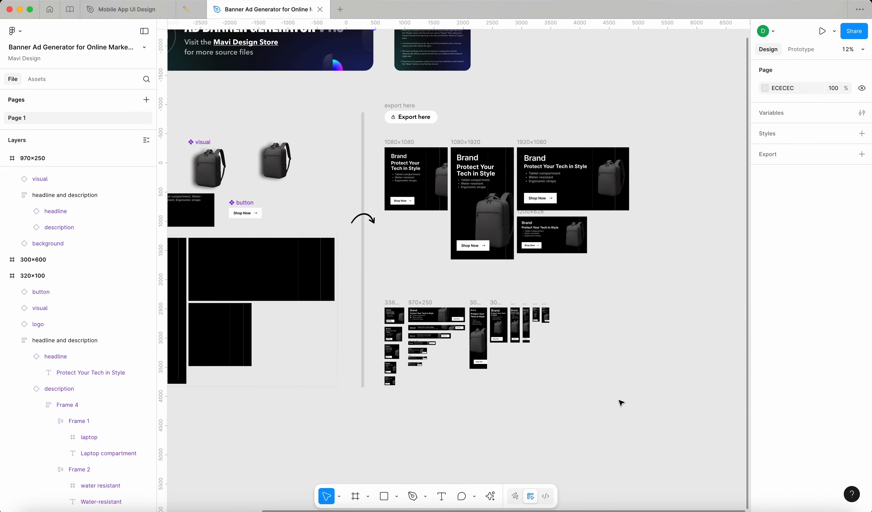